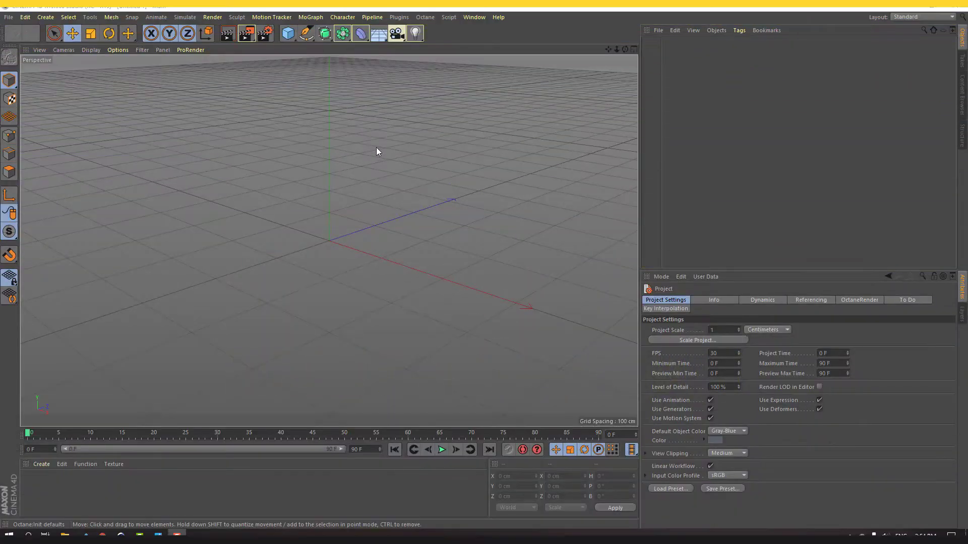
# - Add a plane object and set the viewport display to Gouraud Shading (Lines)
pyautogui.click(290, 39)
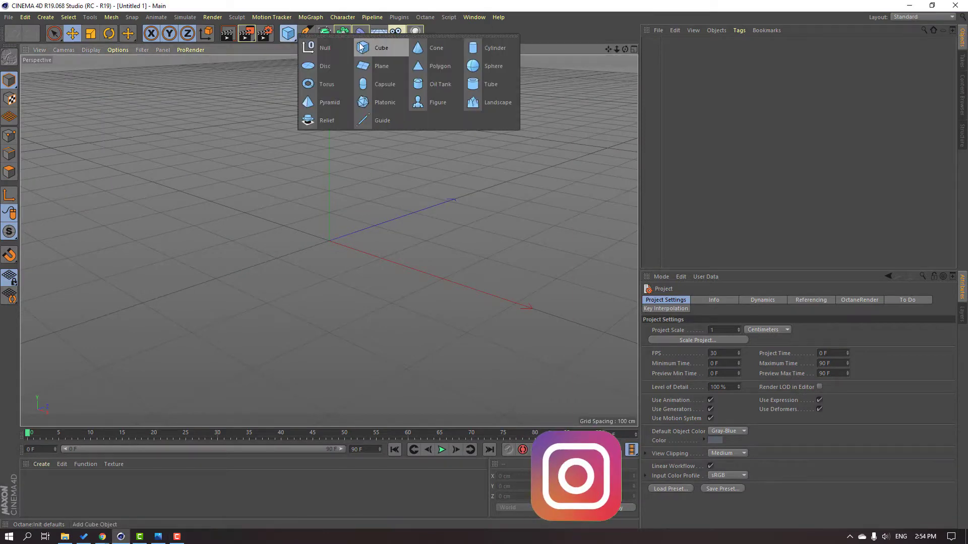
pyautogui.click(373, 66)
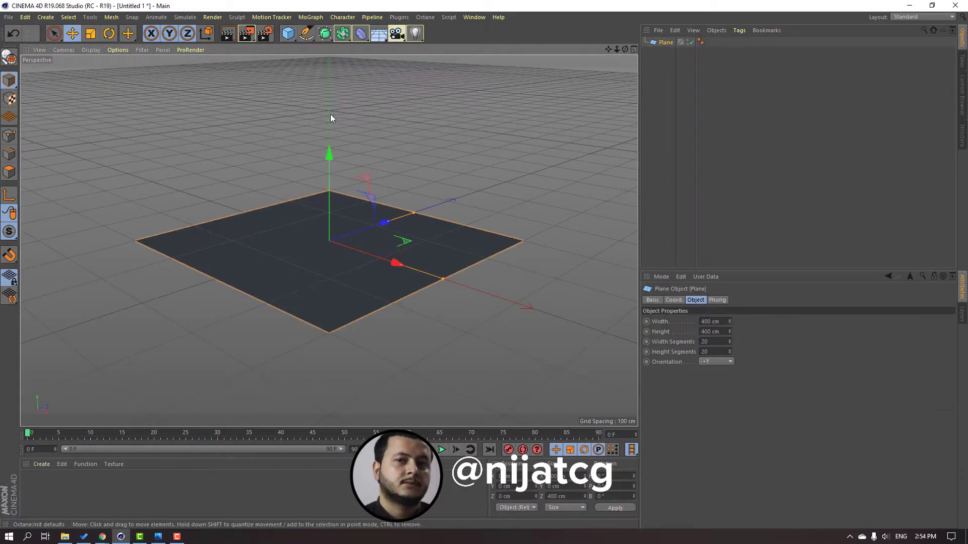
pyautogui.scroll(1, 323, 250)
pyautogui.keyDown('alt'); pyautogui.moveTo(286, 227); pyautogui.dragTo(274, 244); pyautogui.keyUp('alt')
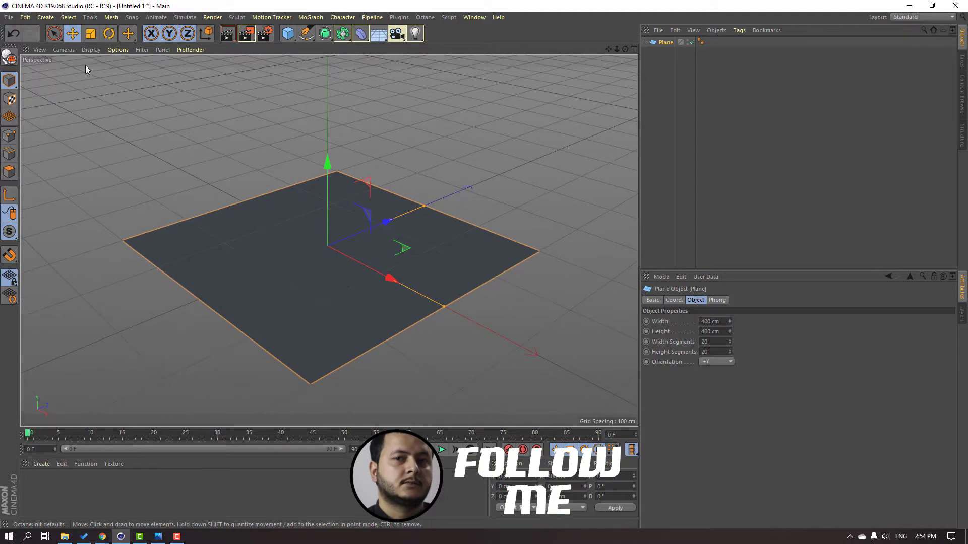
pyautogui.click(91, 50)
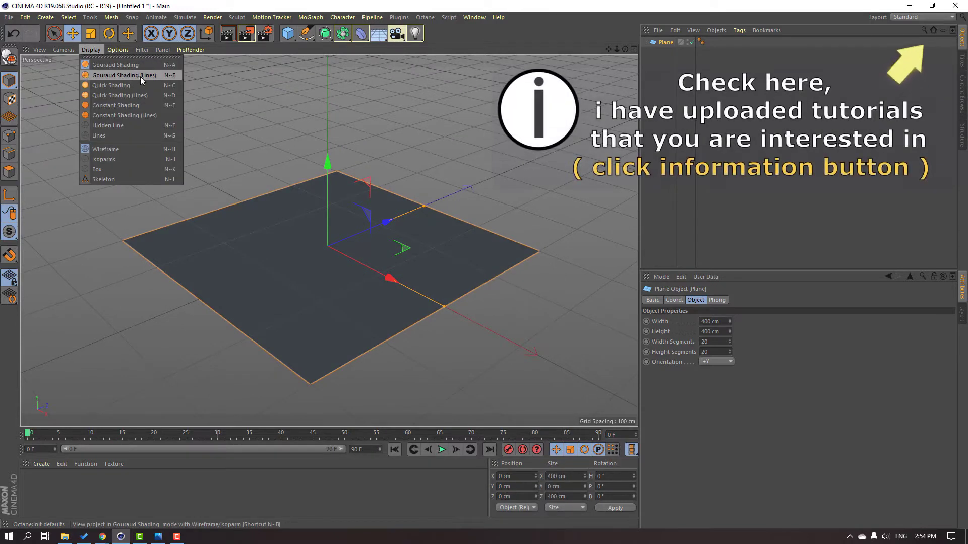
pyautogui.click(121, 76)
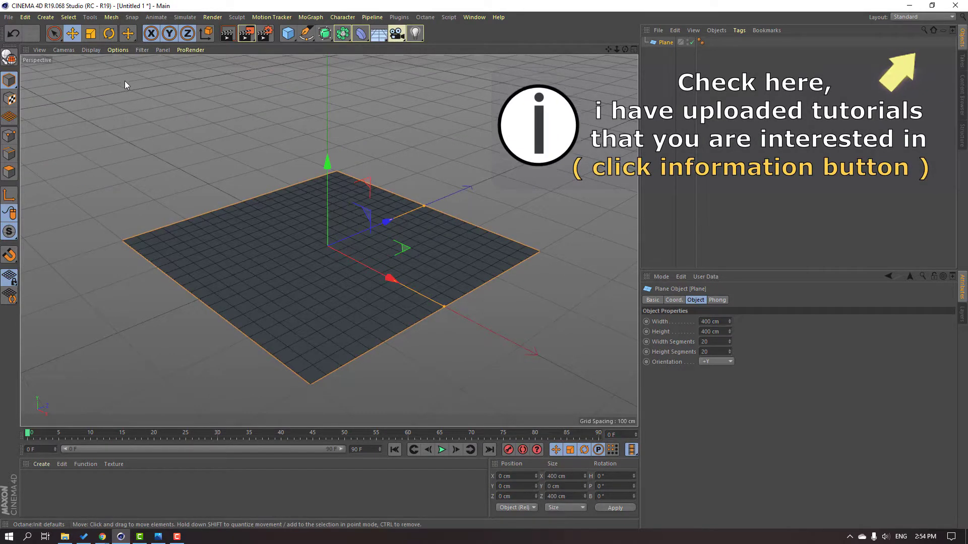
# - Start a live render of the plane in the Octane Live Viewer and dock its window between the viewport and the object list
pyautogui.click(425, 17)
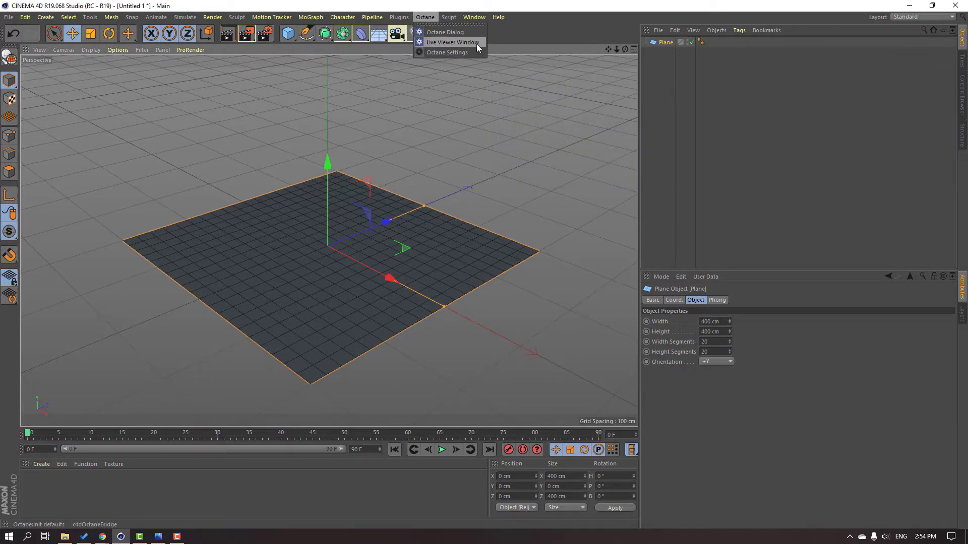
pyautogui.click(452, 43)
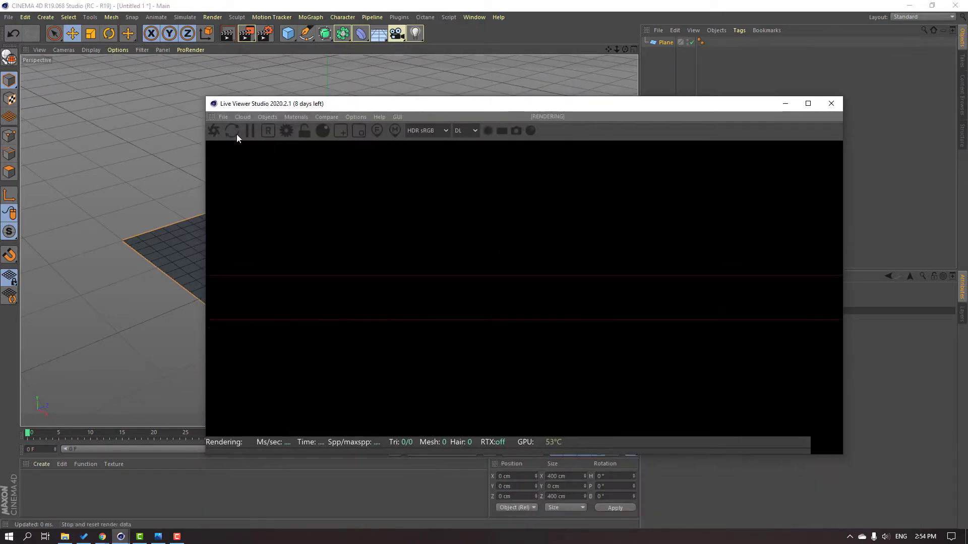
pyautogui.click(213, 132)
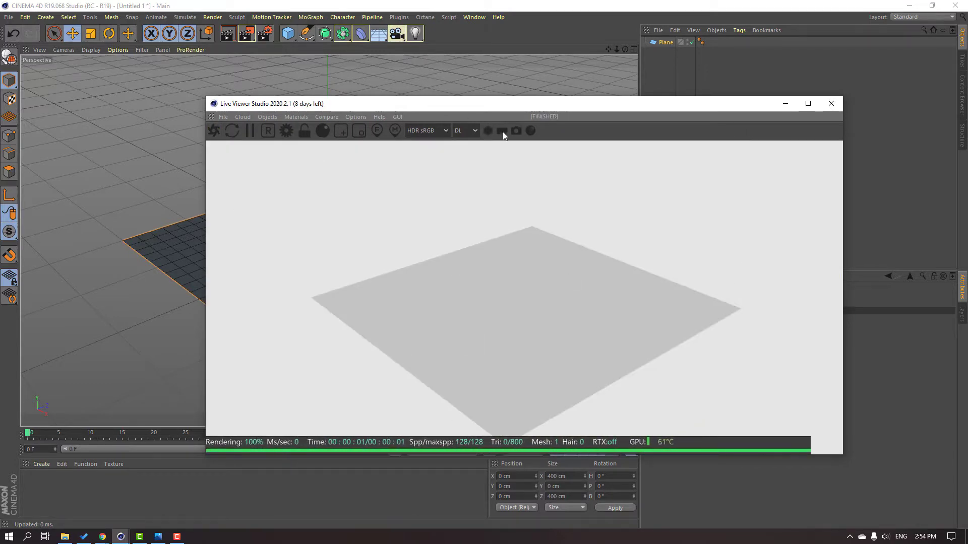
pyautogui.moveTo(512, 105); pyautogui.dragTo(405, 98)
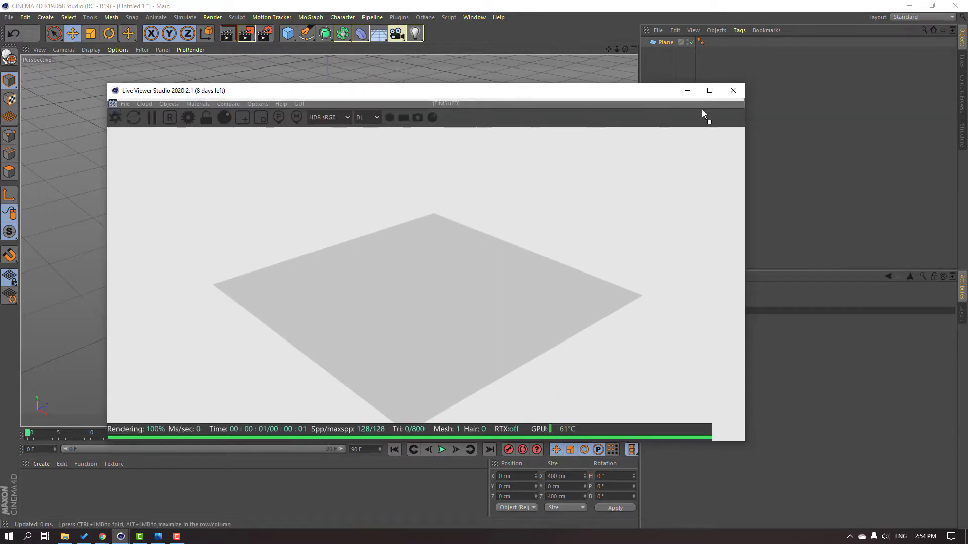
pyautogui.moveTo(664, 50); pyautogui.dragTo(643, 42)
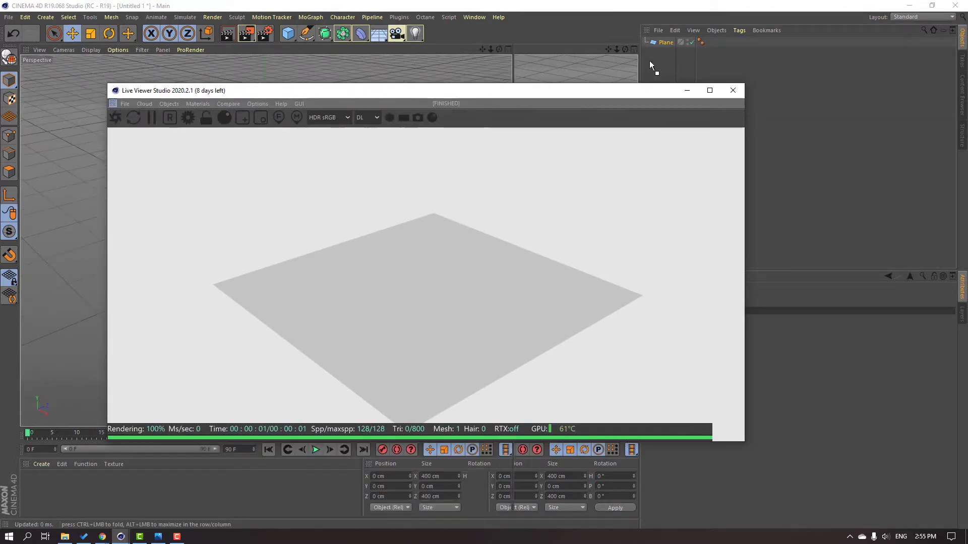
# - Create a new Octane Material
pyautogui.click(49, 501)
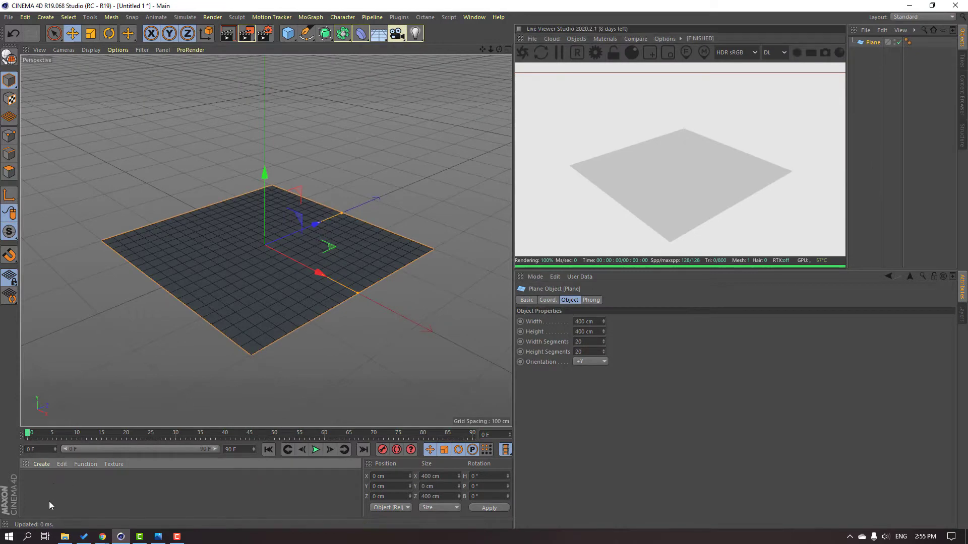
pyautogui.click(41, 466)
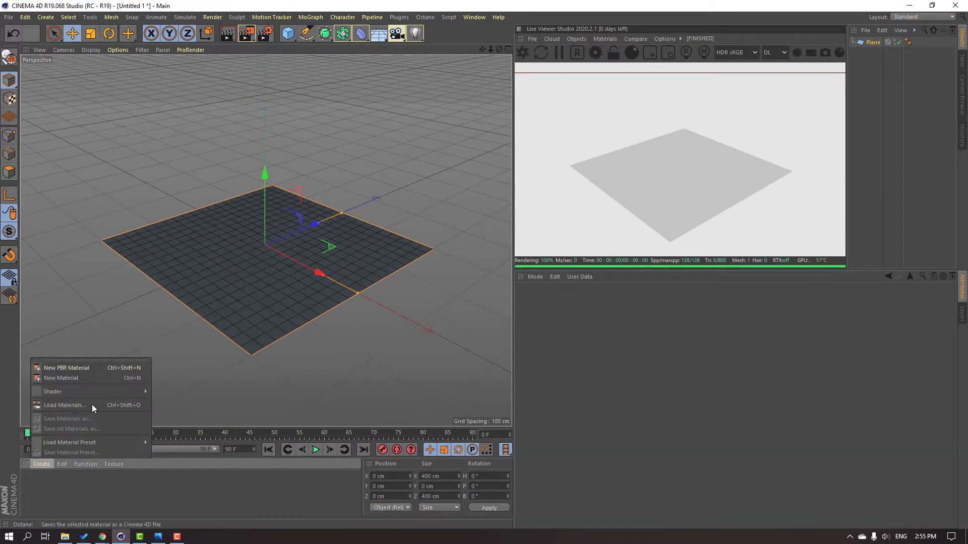
pyautogui.moveTo(98, 392)
pyautogui.moveTo(181, 373)
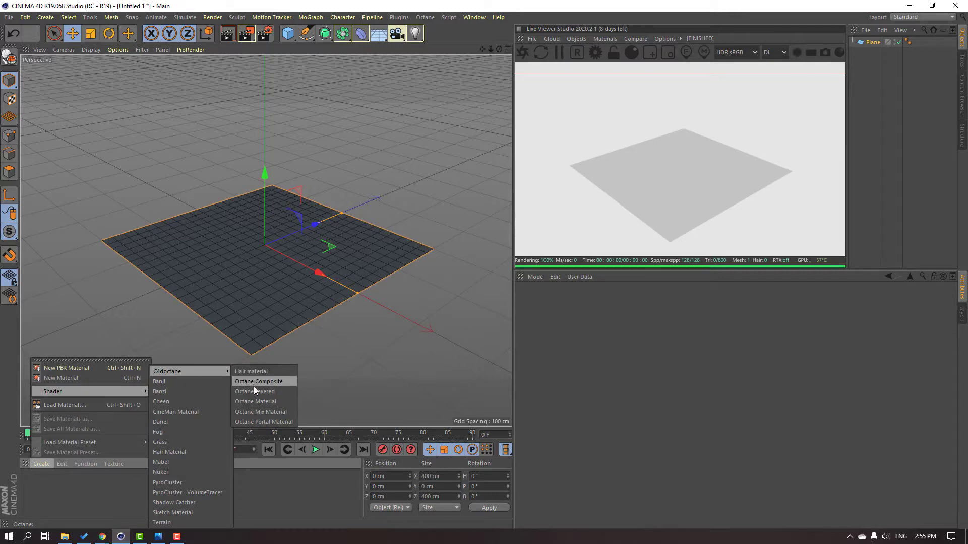
pyautogui.click(276, 403)
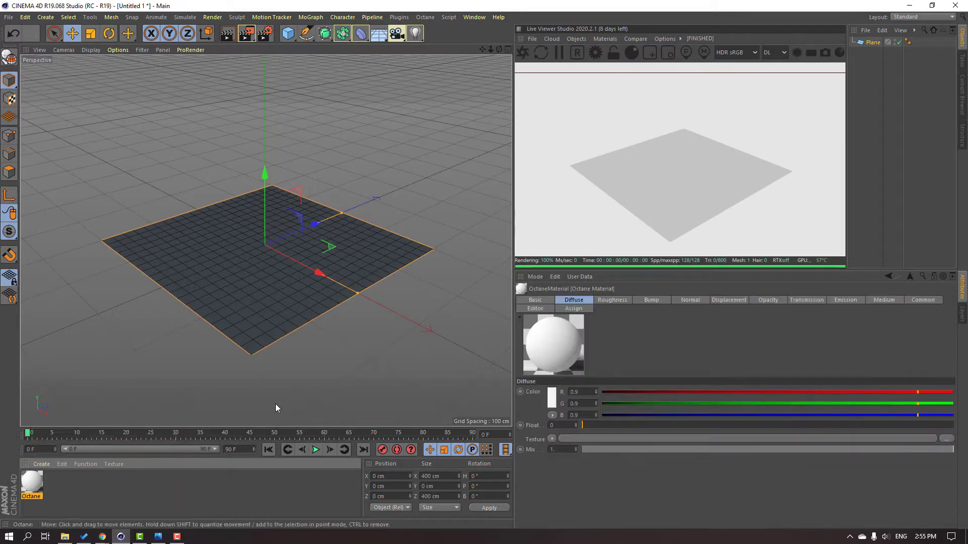
# - Open the new Octane material in the Octane Node Editor and close the Material Editor window
pyautogui.doubleClick(32, 484)
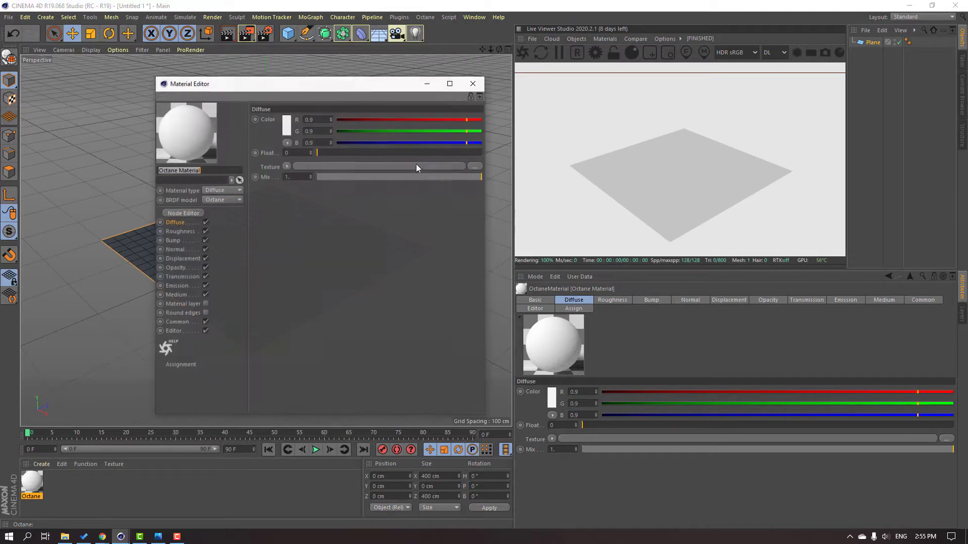
pyautogui.moveTo(372, 87); pyautogui.dragTo(451, 79)
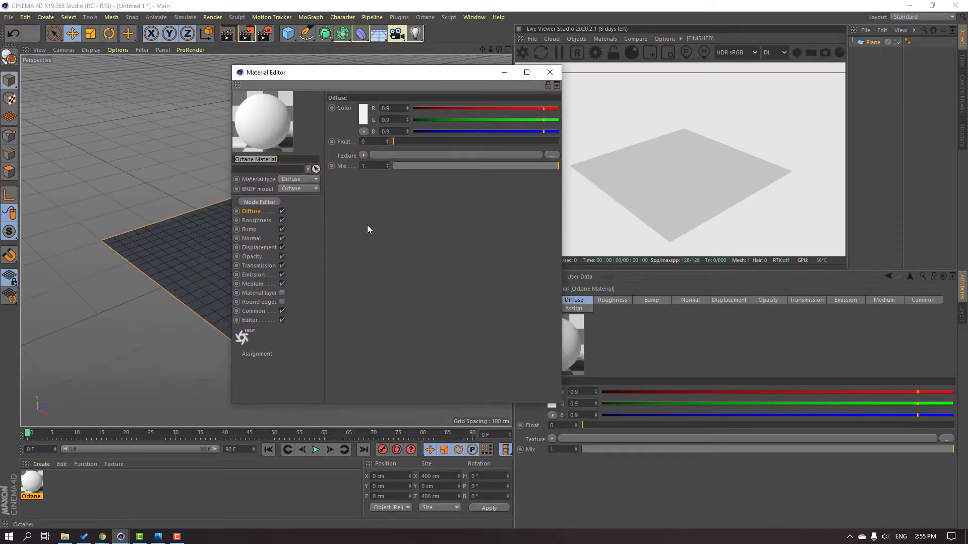
pyautogui.click(259, 203)
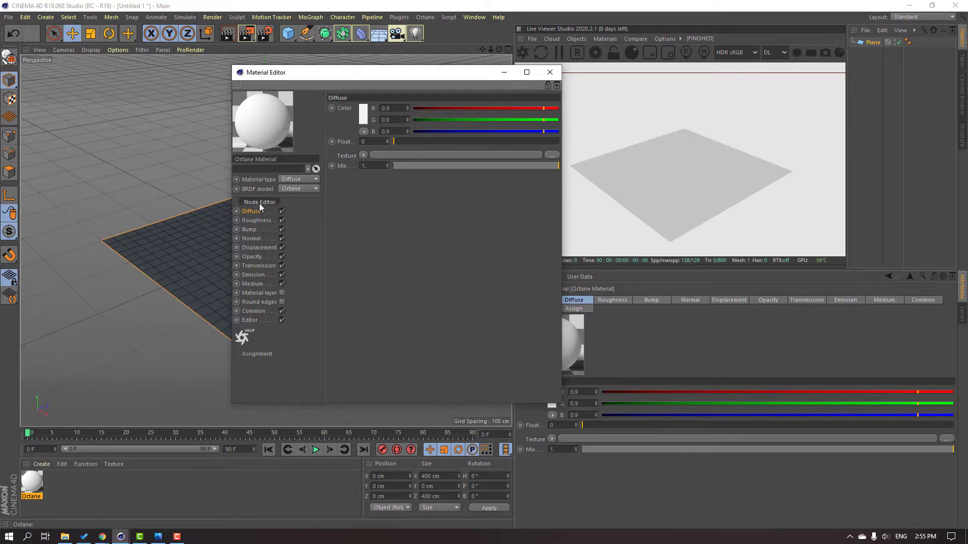
pyautogui.moveTo(462, 216); pyautogui.dragTo(475, 202)
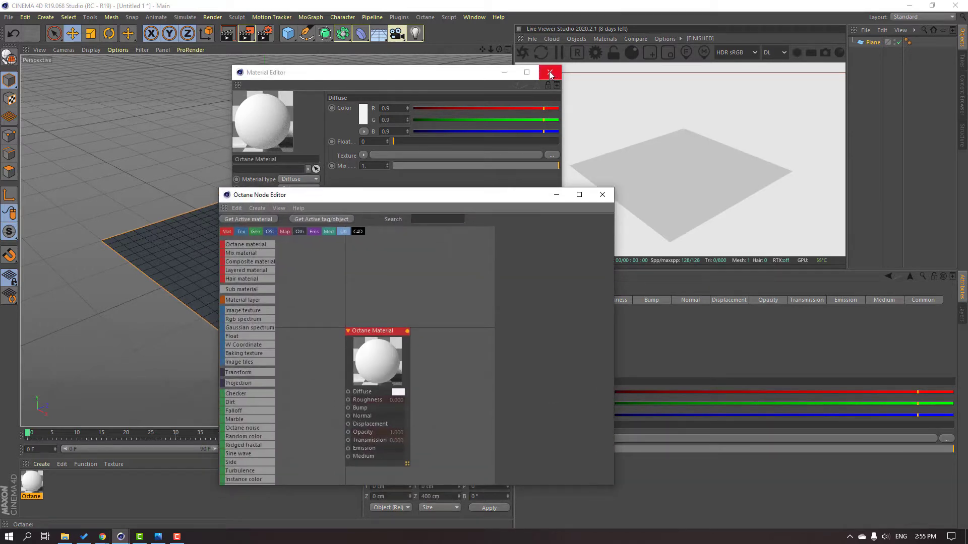
pyautogui.click(550, 74)
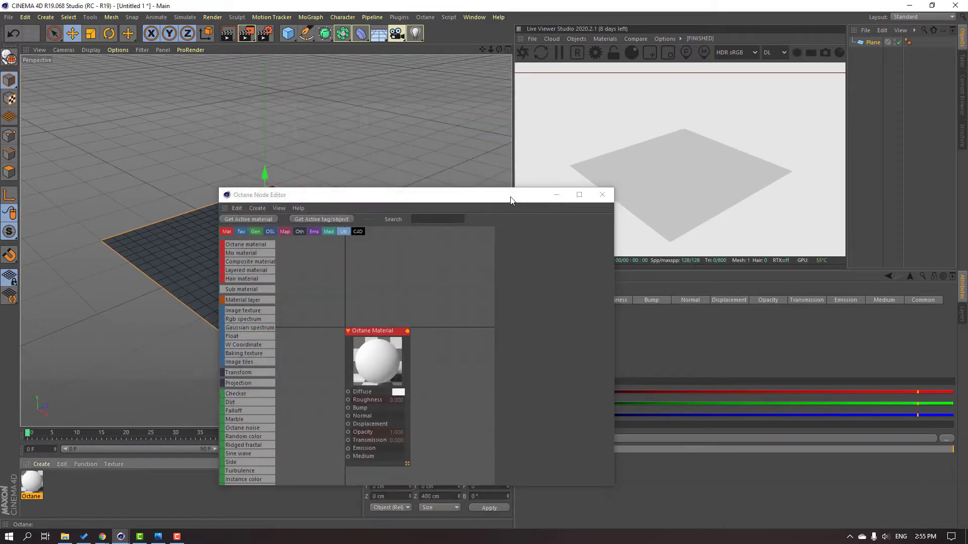
# - Maximize the Octane Node Editor and move the Octane Material node toward the middle of the canvas to make room for texture nodes
pyautogui.moveTo(571, 195); pyautogui.dragTo(493, 146)
pyautogui.click(501, 147)
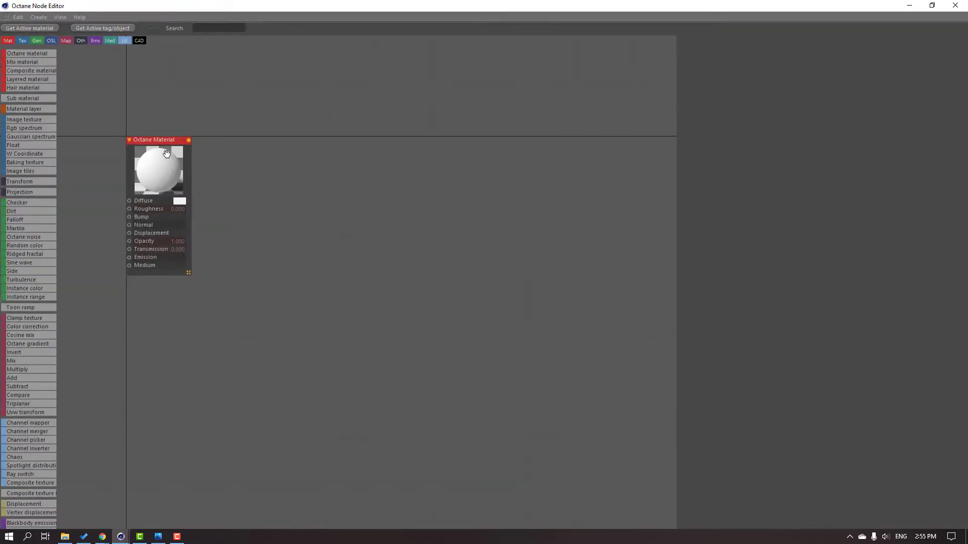
pyautogui.moveTo(145, 143); pyautogui.dragTo(511, 156)
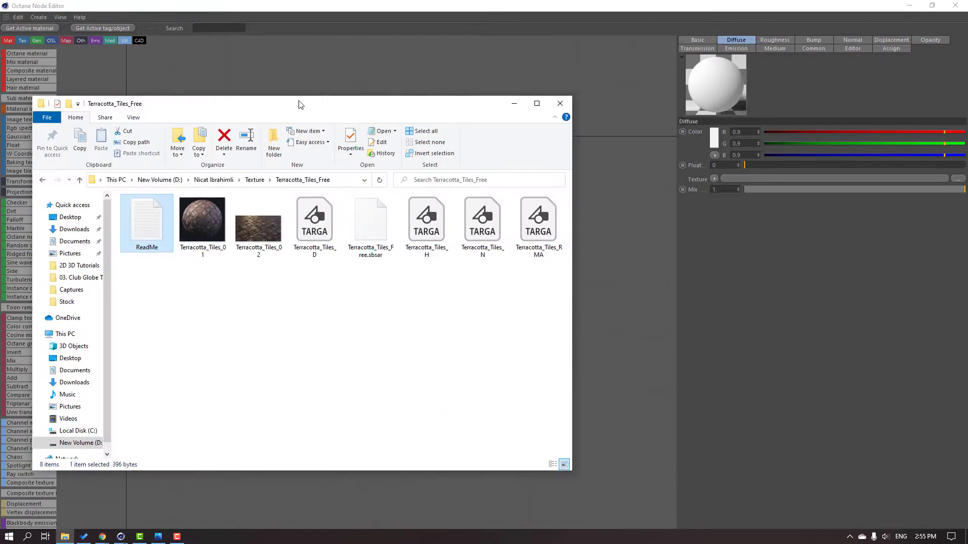
# - Import the Terracotta_Tiles_D, _H, _N and _RMA Targa files from the Terracotta_Tiles_Free folder into the node graph as image textures
pyautogui.moveTo(300, 101); pyautogui.dragTo(354, 252)
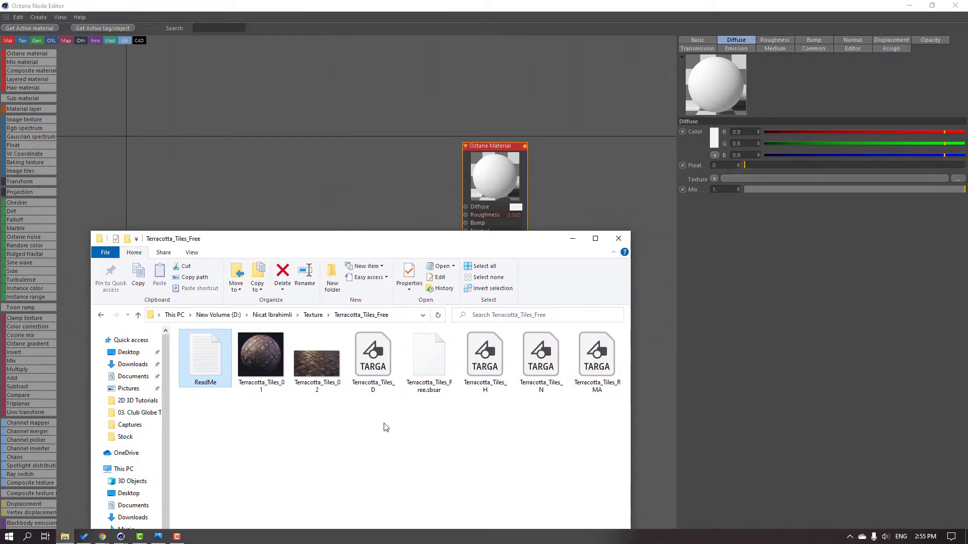
pyautogui.click(373, 360)
pyautogui.keyDown('ctrl'); pyautogui.click(474, 373); pyautogui.keyUp('ctrl')
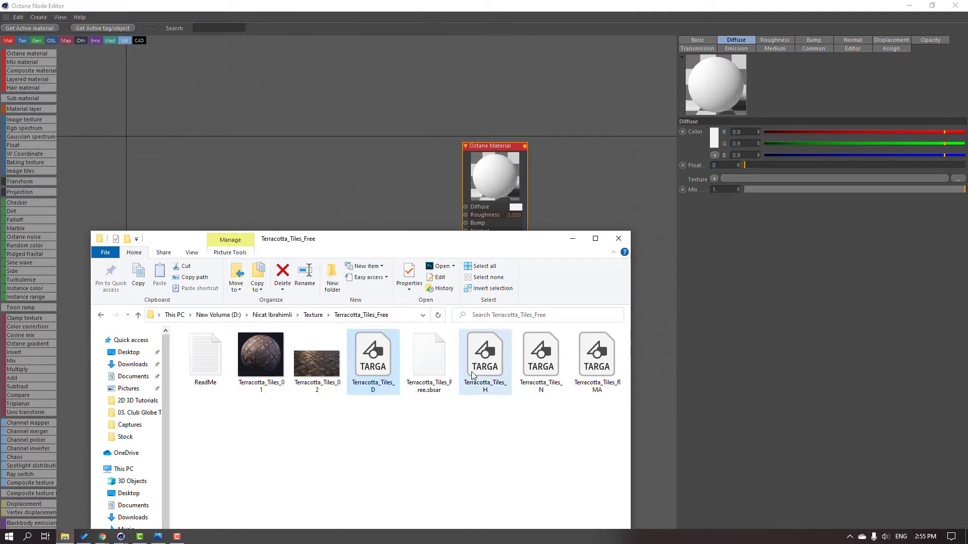
pyautogui.keyDown('ctrl'); pyautogui.click(544, 376); pyautogui.keyUp('ctrl')
pyautogui.keyDown('ctrl'); pyautogui.click(600, 375); pyautogui.keyUp('ctrl')
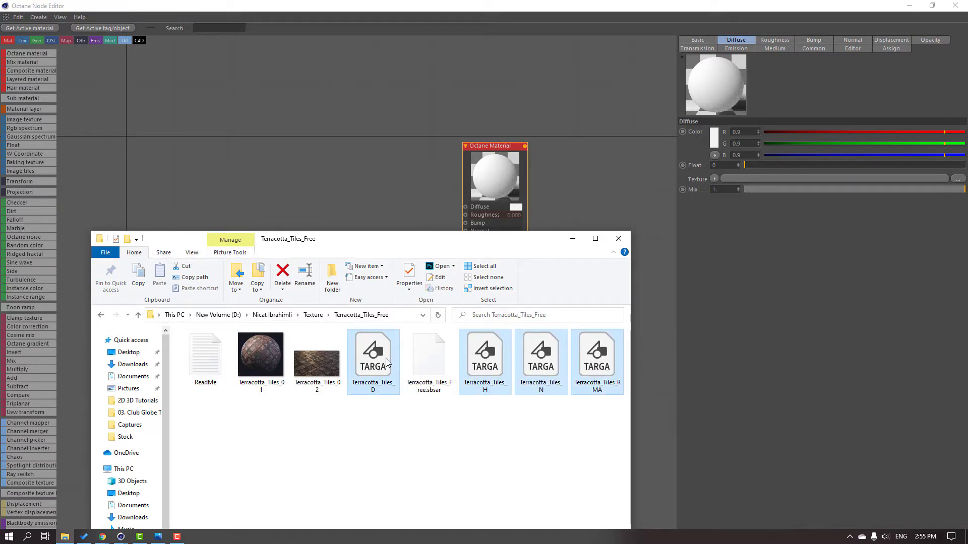
pyautogui.moveTo(303, 339); pyautogui.dragTo(335, 222)
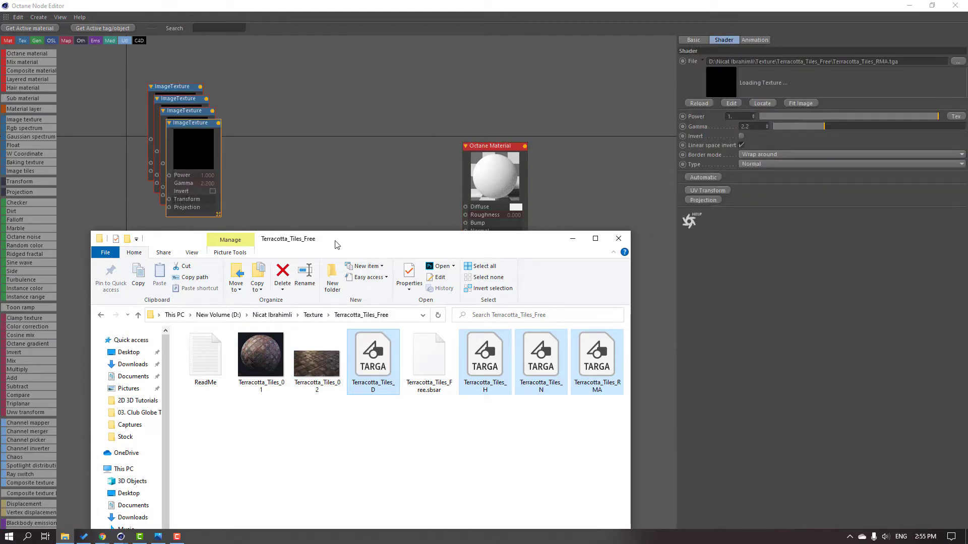
pyautogui.click(639, 253)
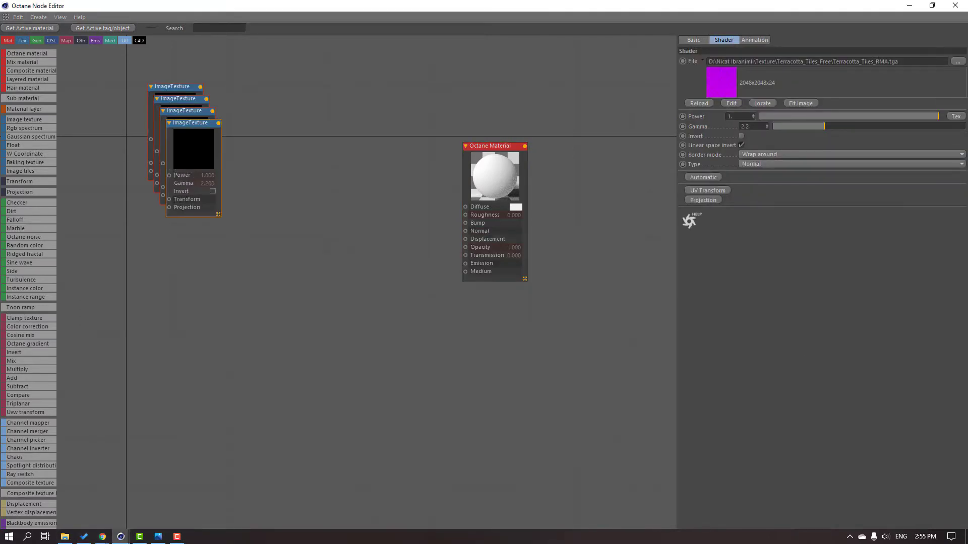
# - Switch to the browser, look through the texture artist's ArtStation portfolio for the free Terracotta tiles material, and minimize the browser
pyautogui.hotkey('alt', 'Tab')
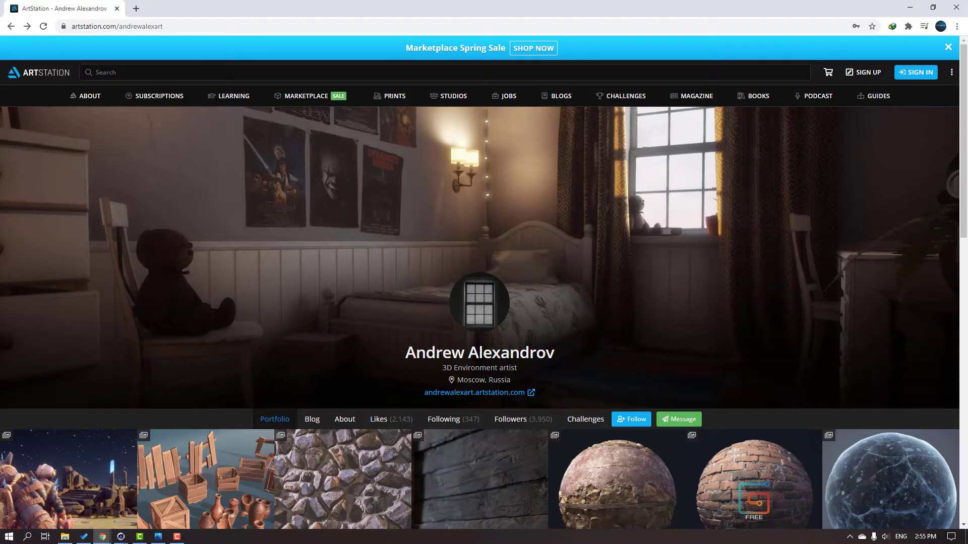
pyautogui.scroll(-2, 424, 318)
pyautogui.scroll(3, 380, 247)
pyautogui.scroll(-4, 450, 246)
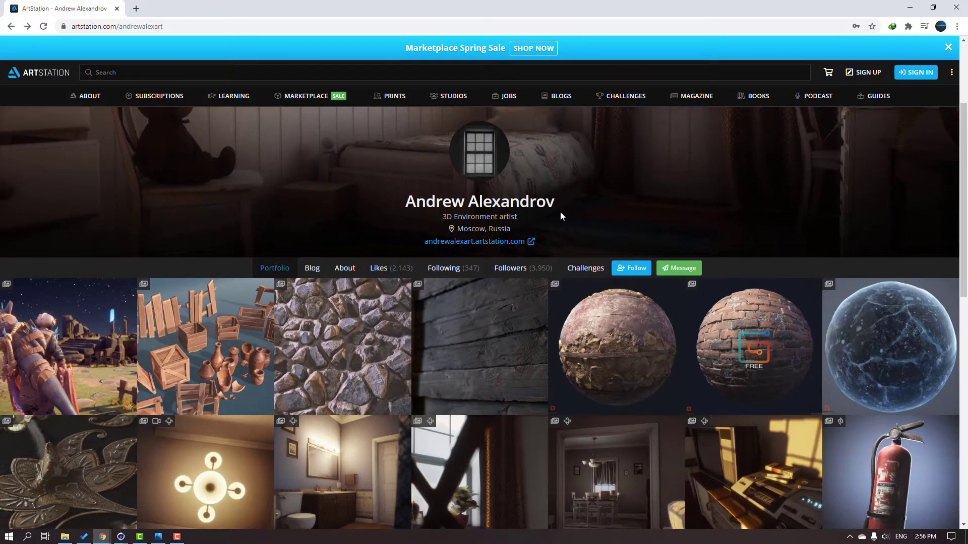
pyautogui.scroll(3, 562, 209)
pyautogui.moveTo(164, 27); pyautogui.dragTo(77, 43)
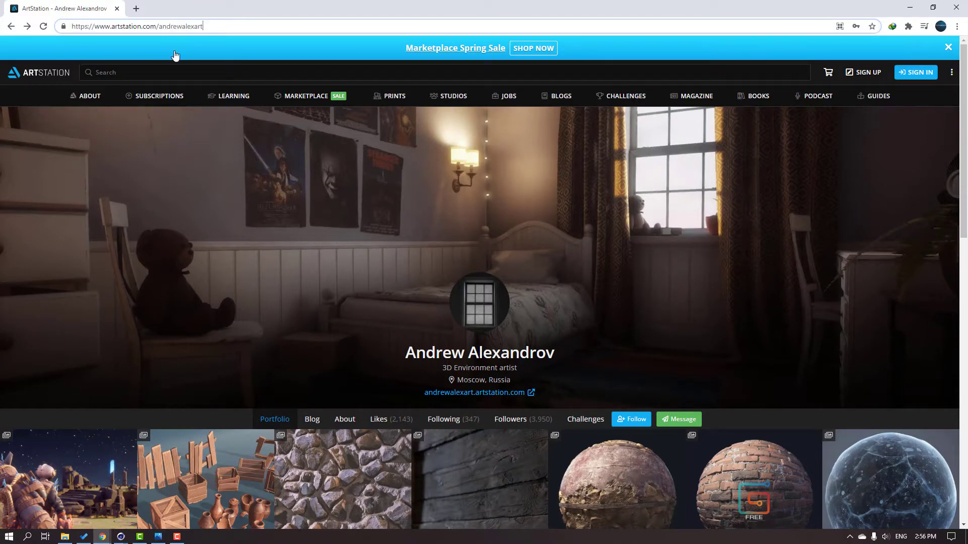
pyautogui.moveTo(203, 26); pyautogui.dragTo(16, 39)
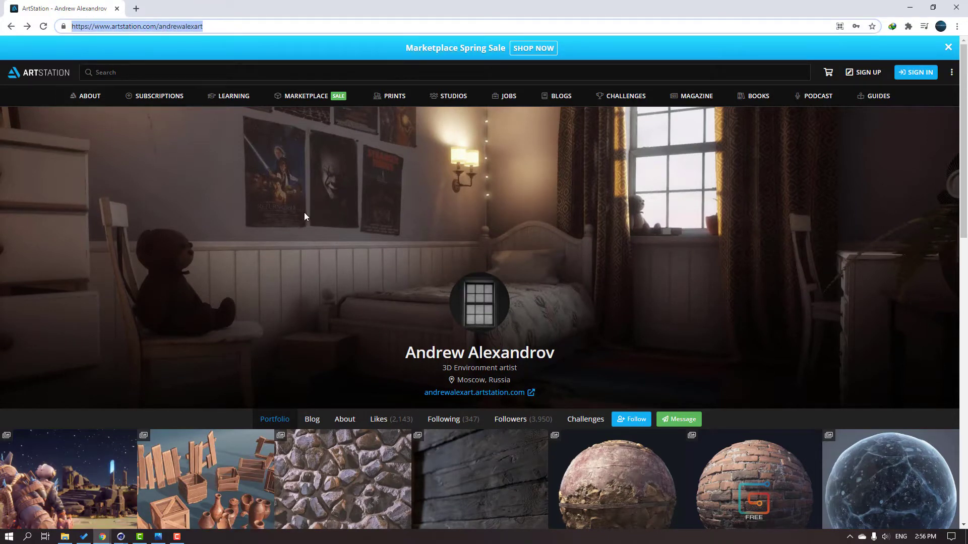
pyautogui.scroll(-10, 457, 327)
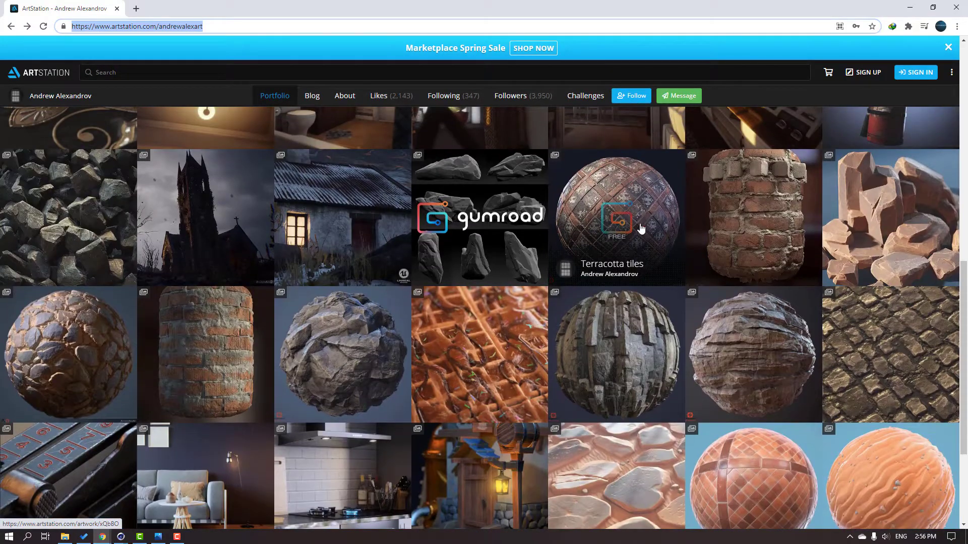
pyautogui.click(910, 7)
# - Spread the four stacked image texture nodes apart on the node canvas
pyautogui.moveTo(193, 169); pyautogui.dragTo(185, 330)
pyautogui.moveTo(187, 110); pyautogui.dragTo(397, 61)
pyautogui.moveTo(175, 130); pyautogui.dragTo(308, 259)
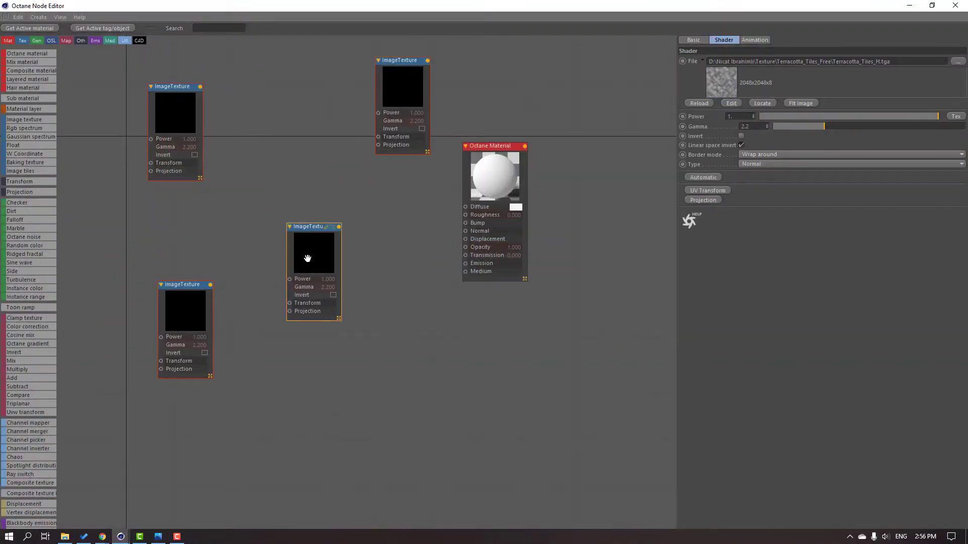
pyautogui.moveTo(175, 134); pyautogui.dragTo(169, 162)
pyautogui.moveTo(418, 92); pyautogui.dragTo(289, 99)
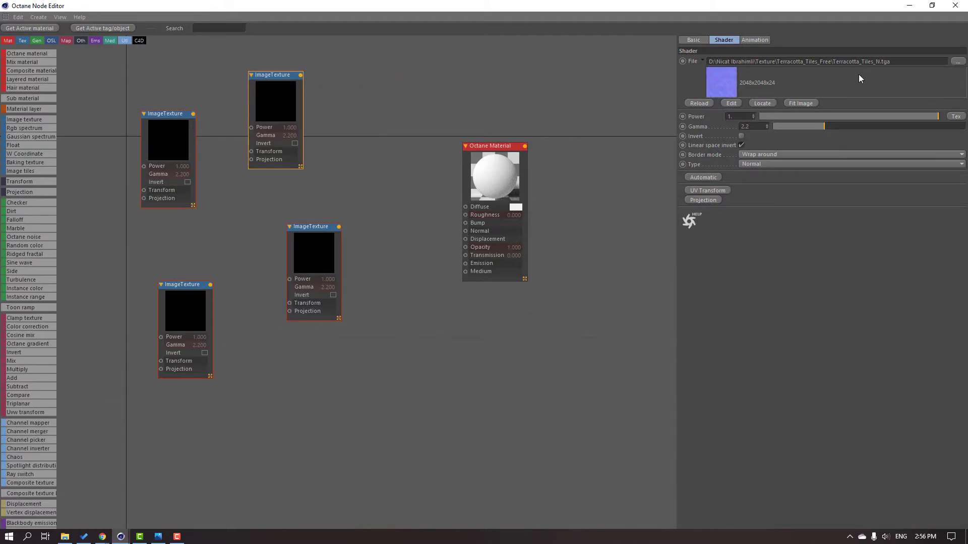
# - Place the Terracotta_Tiles_H texture node beside the Octane Material node and the Terracotta_Tiles_N node below it
pyautogui.moveTo(272, 113); pyautogui.dragTo(323, 116)
pyautogui.moveTo(313, 246); pyautogui.dragTo(245, 235)
pyautogui.click(324, 105)
pyautogui.moveTo(324, 106); pyautogui.dragTo(345, 391)
pyautogui.click(255, 238)
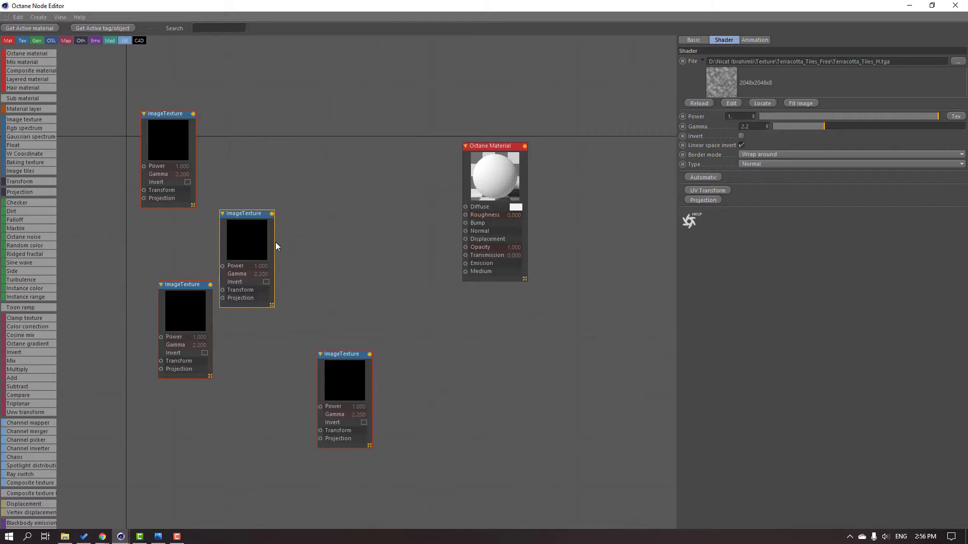
pyautogui.moveTo(242, 240); pyautogui.dragTo(354, 252)
# - Move the Terracotta_Tiles_RMA node away from the material and place the Terracotta_Tiles_D node above the Terracotta_Tiles_H node
pyautogui.click(182, 307)
pyautogui.moveTo(182, 307); pyautogui.dragTo(313, 121)
pyautogui.click(168, 134)
pyautogui.moveTo(173, 137); pyautogui.dragTo(198, 180)
pyautogui.moveTo(295, 115); pyautogui.dragTo(148, 92)
pyautogui.moveTo(207, 192); pyautogui.dragTo(409, 123)
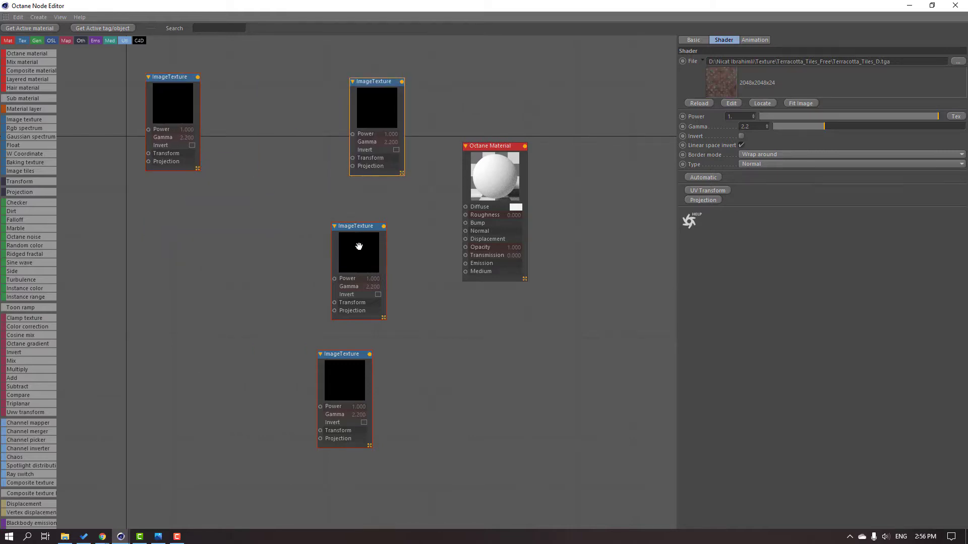
# - Connect the Terracotta_Tiles_D texture to the Octane Material's Diffuse input and apply the material to the plane
pyautogui.moveTo(359, 246); pyautogui.dragTo(296, 249)
pyautogui.moveTo(395, 101); pyautogui.dragTo(465, 209)
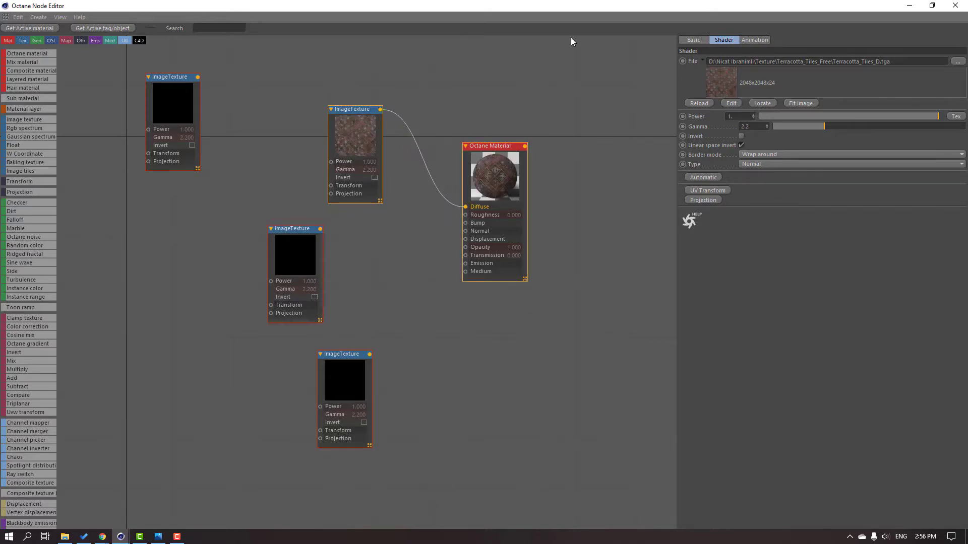
pyautogui.doubleClick(557, 2)
pyautogui.moveTo(393, 148); pyautogui.dragTo(593, 234)
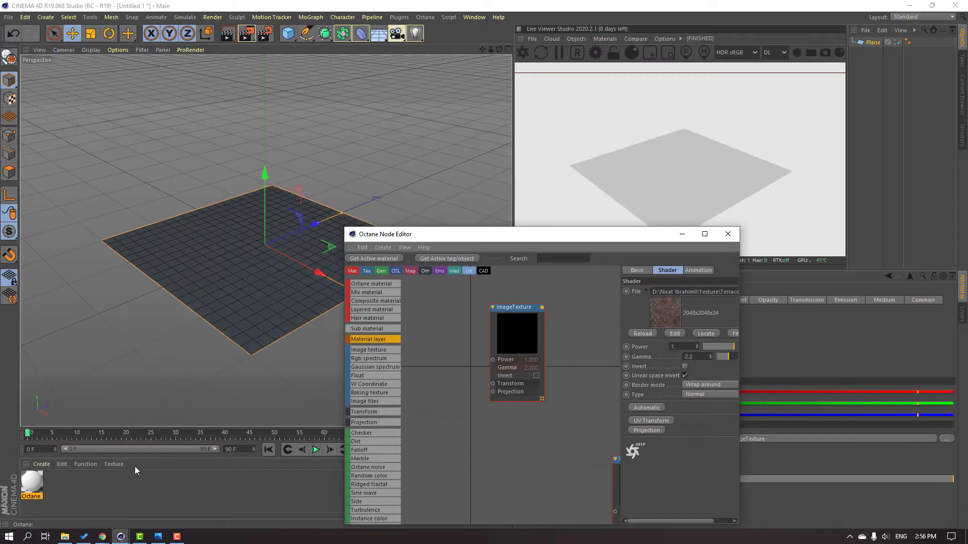
pyautogui.moveTo(29, 492); pyautogui.dragTo(187, 255)
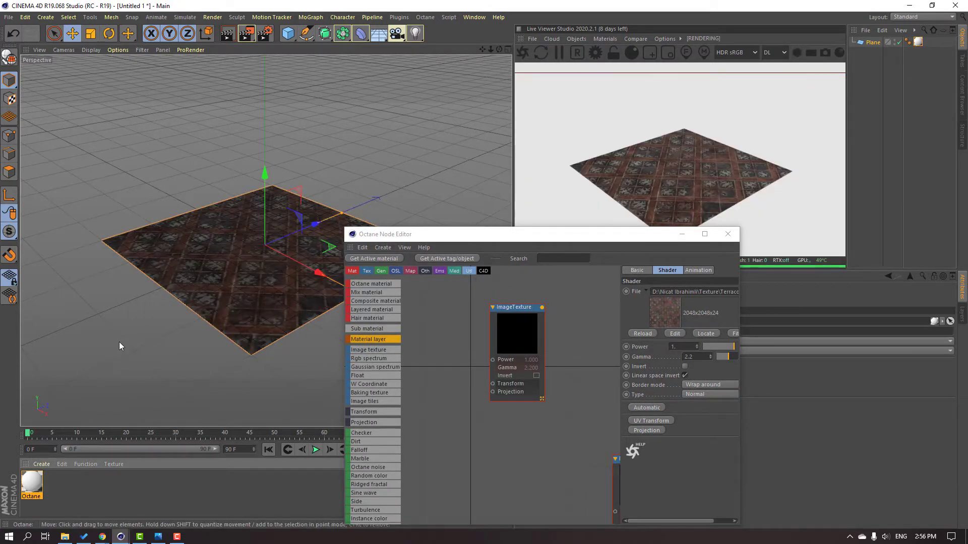
pyautogui.scroll(5, 207, 288)
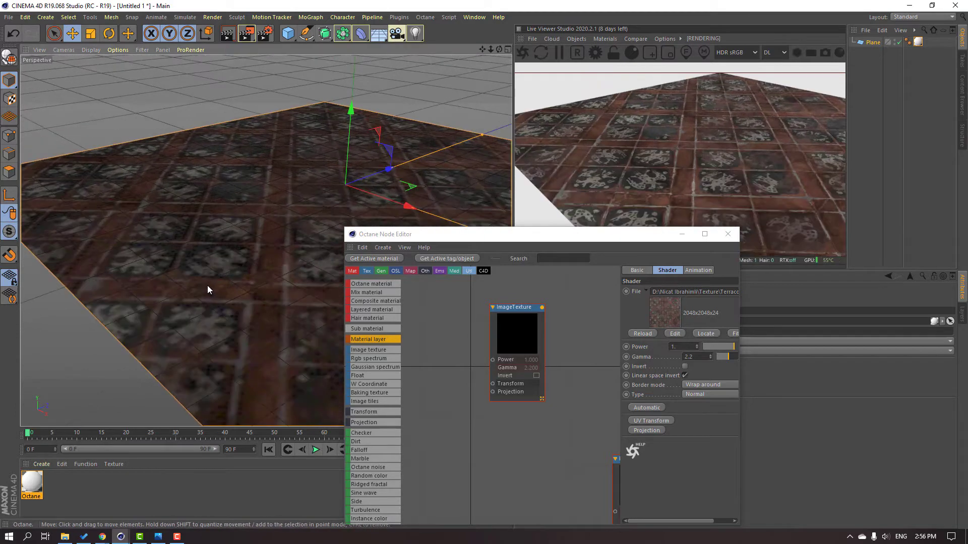
# - Connect the Terracotta_Tiles_N texture to the material's Normal input and inspect the tiles in the live render
pyautogui.moveTo(487, 235); pyautogui.dragTo(342, 148)
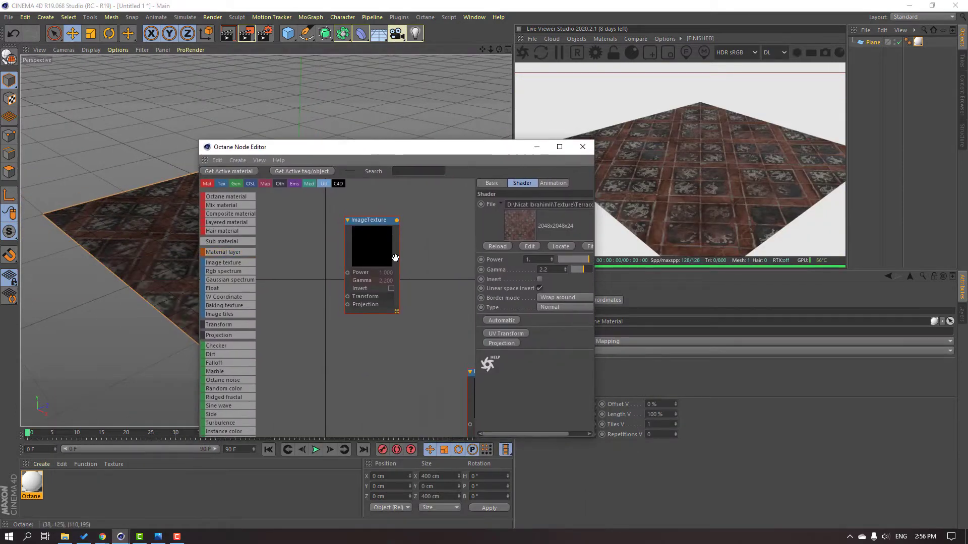
pyautogui.click(569, 147)
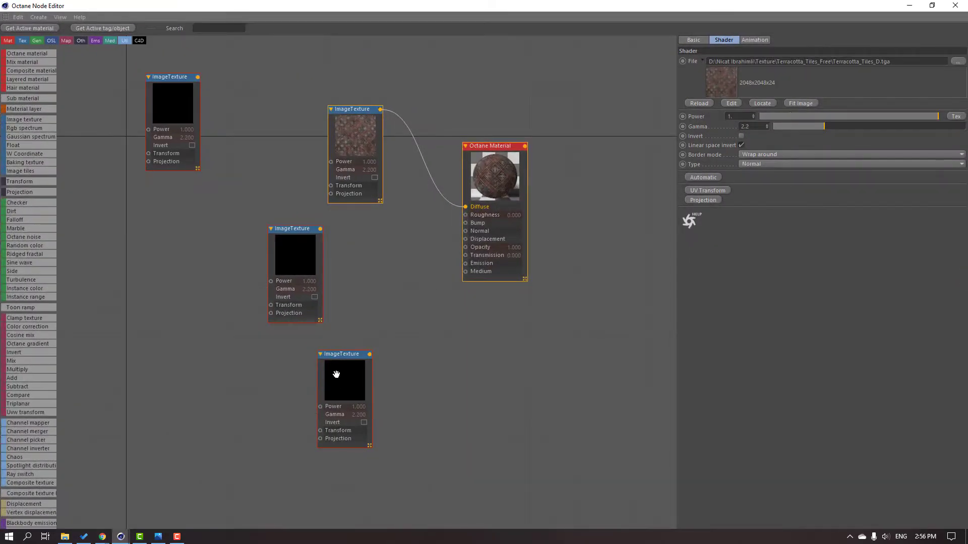
pyautogui.click(336, 374)
pyautogui.moveTo(365, 370); pyautogui.dragTo(464, 233)
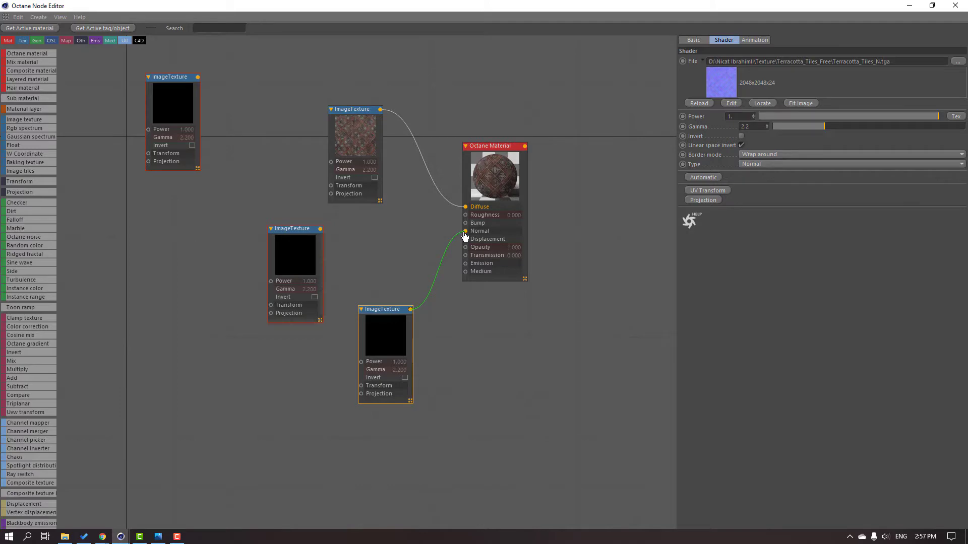
pyautogui.moveTo(593, 5); pyautogui.dragTo(529, 412)
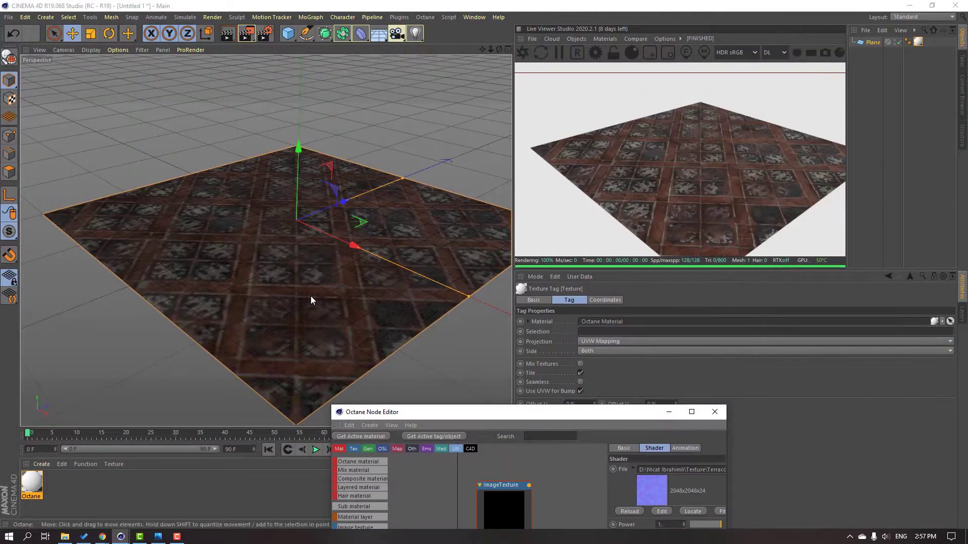
pyautogui.scroll(6, 311, 301)
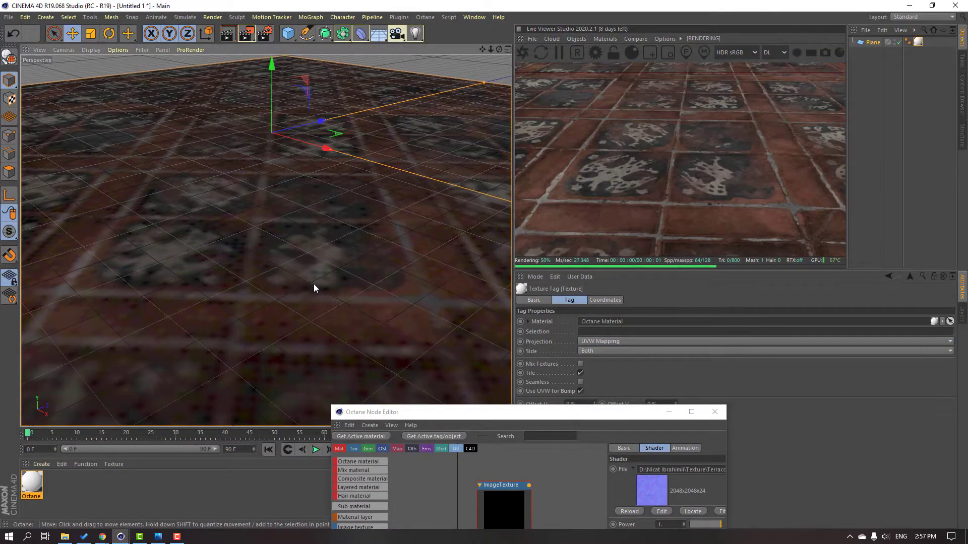
pyautogui.scroll(-5, 282, 300)
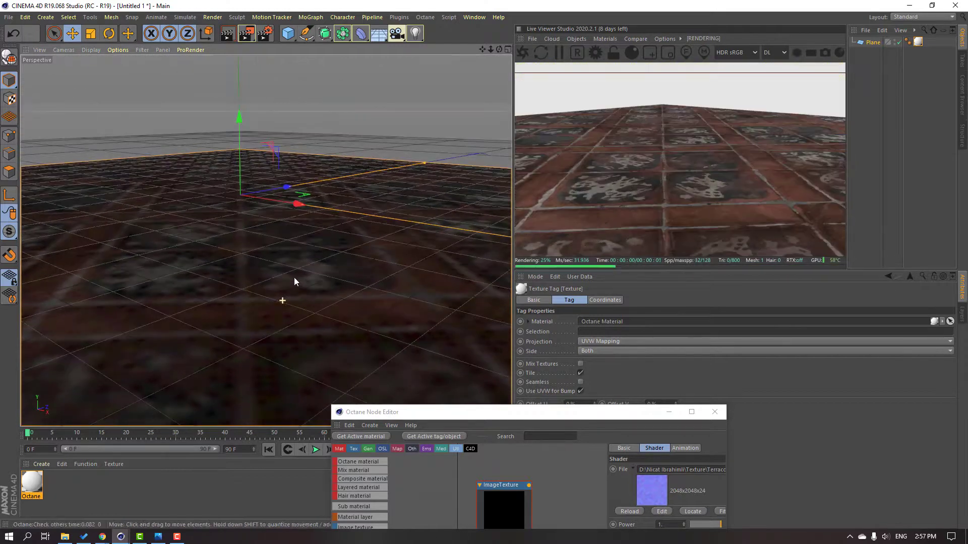
pyautogui.scroll(-3, 285, 284)
# - Move the Terracotta_Tiles_H node down the canvas and place the Terracotta_Tiles_N node directly below the Terracotta_Tiles_D node
pyautogui.moveTo(522, 414); pyautogui.dragTo(488, 186)
pyautogui.doubleClick(488, 186)
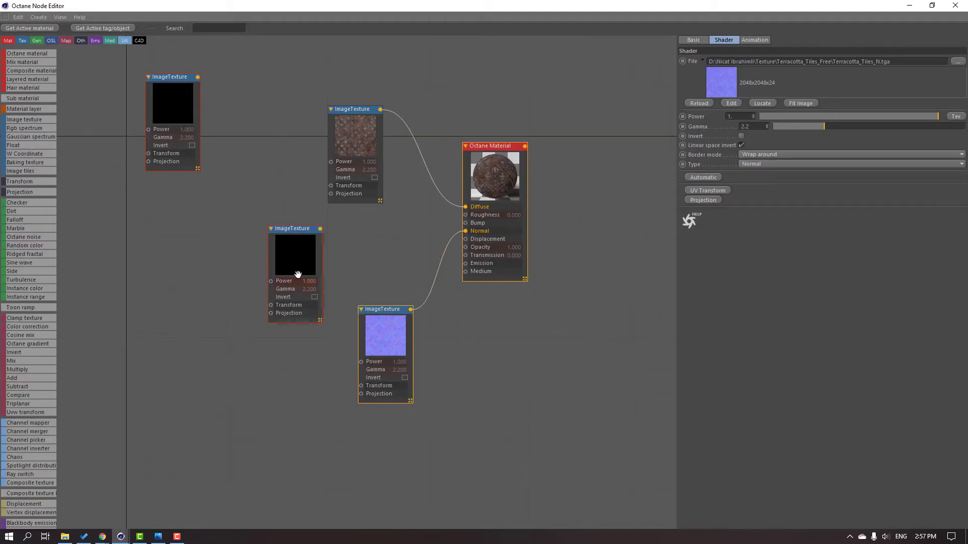
pyautogui.click(170, 121)
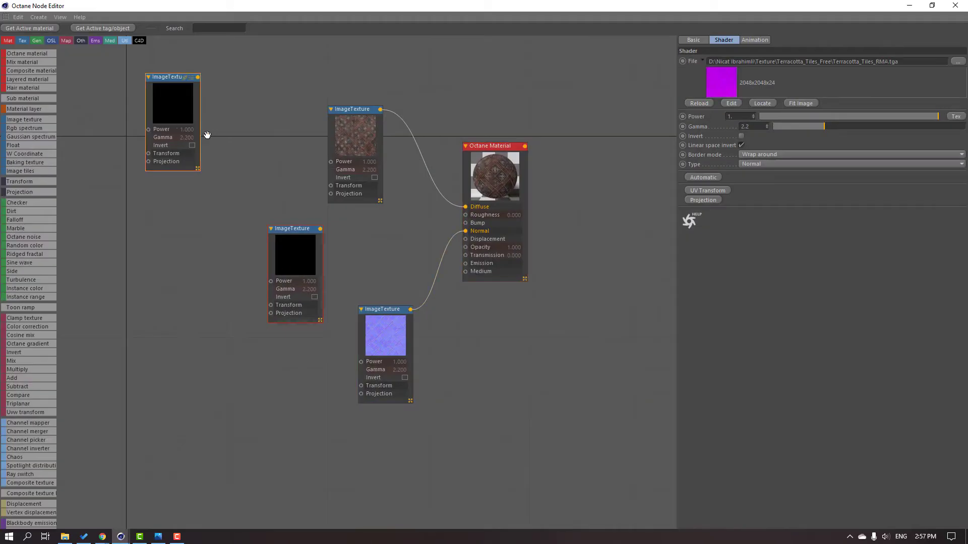
pyautogui.click(291, 262)
pyautogui.moveTo(295, 262); pyautogui.dragTo(257, 387)
pyautogui.moveTo(377, 340); pyautogui.dragTo(346, 270)
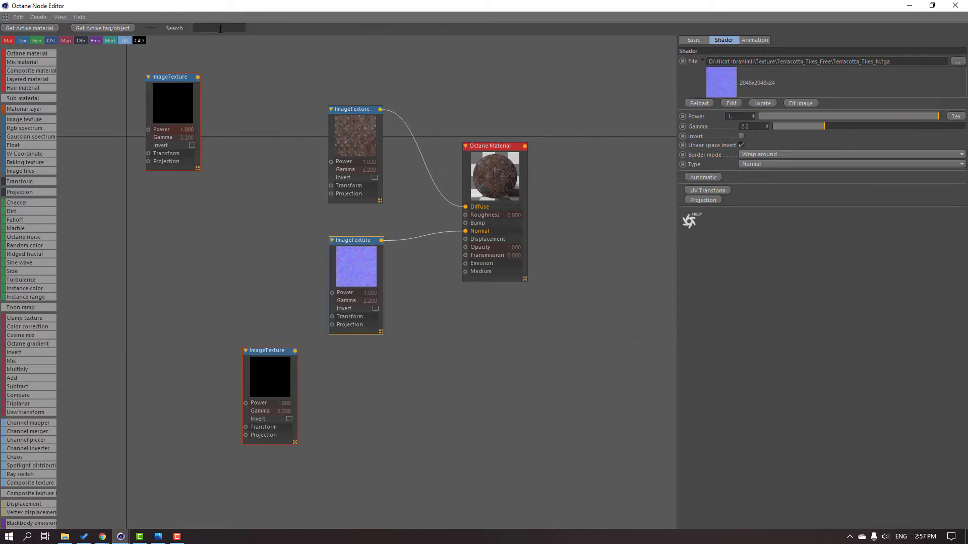
# - Add a Displacement node and route the Terracotta_Tiles_H texture through it into the material's Displacement input
pyautogui.write('dis')
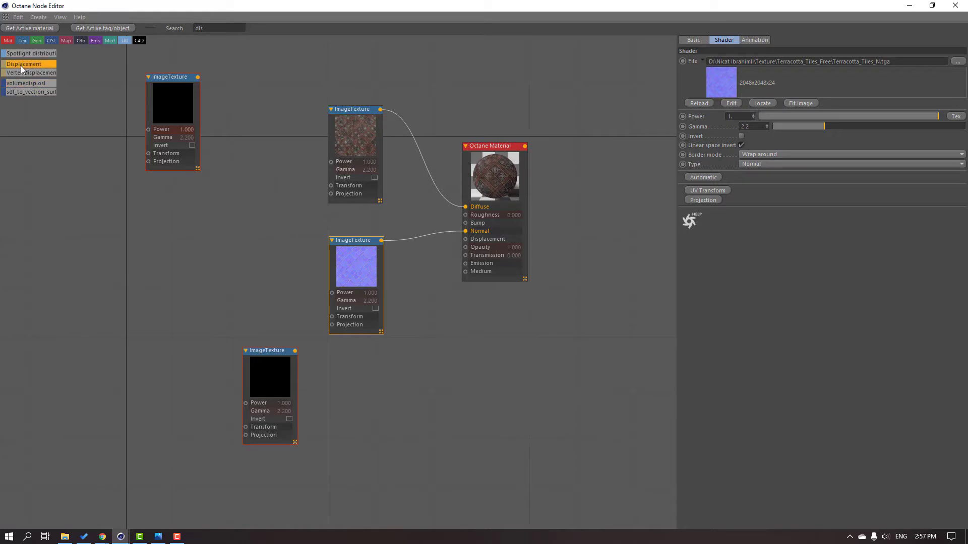
pyautogui.moveTo(21, 66); pyautogui.dragTo(435, 361)
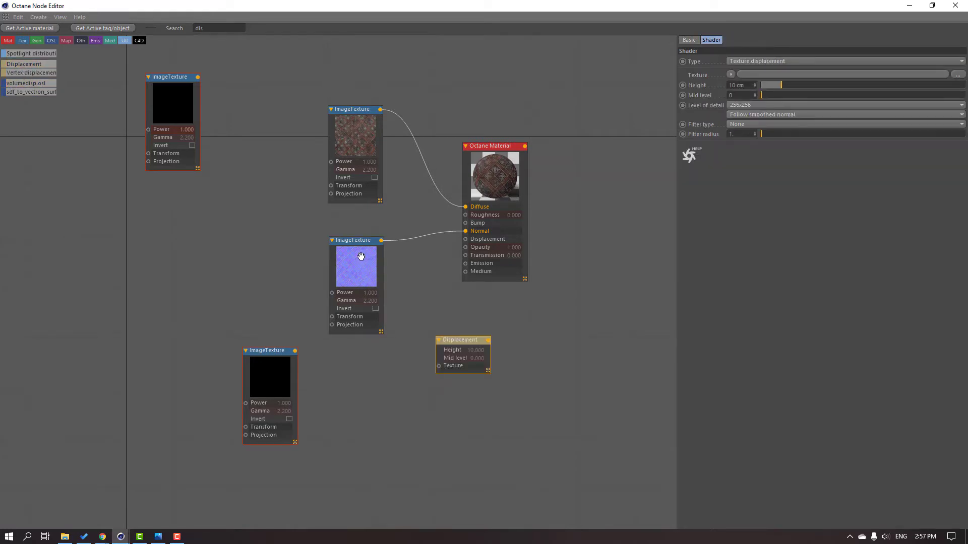
pyautogui.moveTo(338, 248); pyautogui.dragTo(262, 236)
pyautogui.moveTo(459, 340); pyautogui.dragTo(401, 314)
pyautogui.moveTo(262, 353); pyautogui.dragTo(465, 240)
# - Examine the displaced tile surface on the plane in the live render from several distances and angles
pyautogui.doubleClick(547, 4)
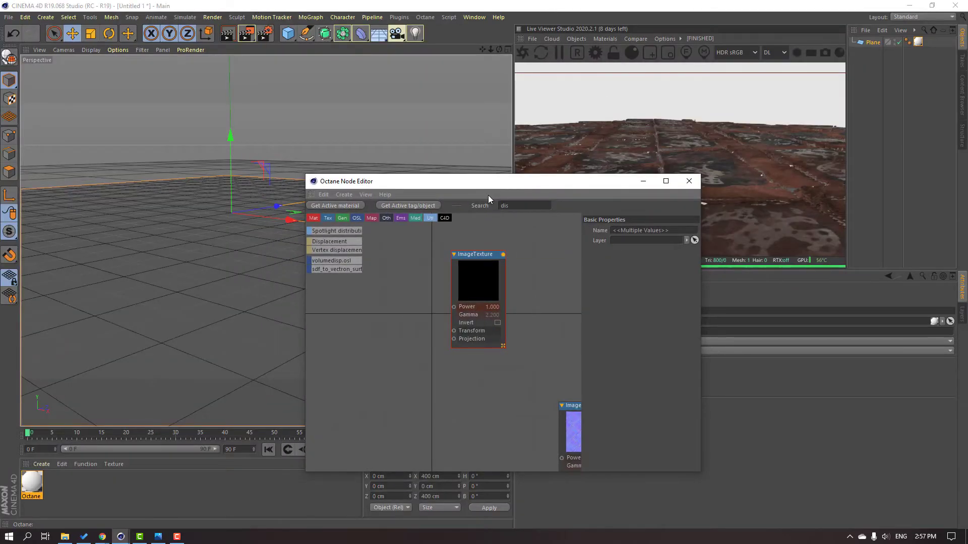
pyautogui.moveTo(488, 181); pyautogui.dragTo(589, 224)
pyautogui.keyDown('alt'); pyautogui.moveTo(238, 294); pyautogui.dragTo(235, 313); pyautogui.keyUp('alt')
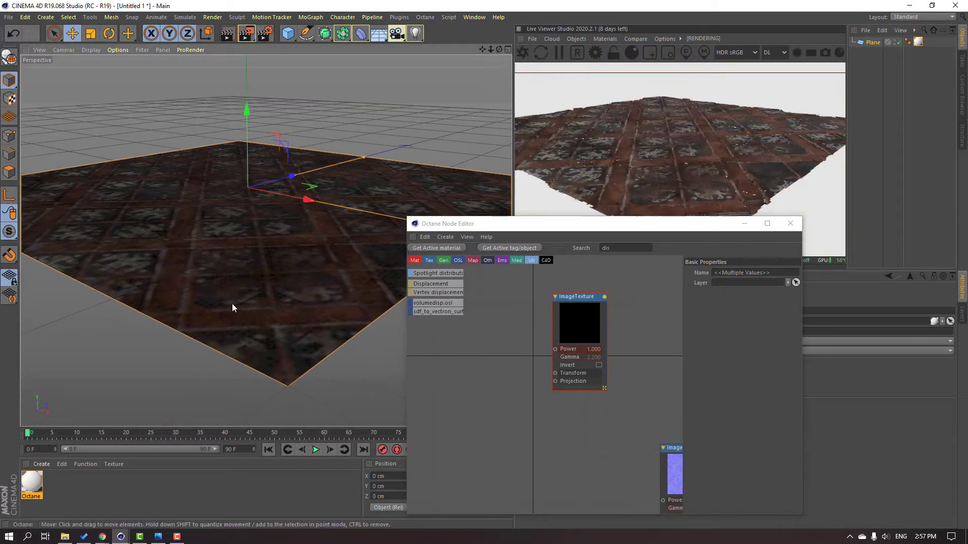
pyautogui.scroll(5, 222, 199)
pyautogui.keyDown('alt'); pyautogui.moveTo(222, 199); pyautogui.dragTo(227, 264); pyautogui.keyUp('alt')
pyautogui.scroll(-6, 223, 270)
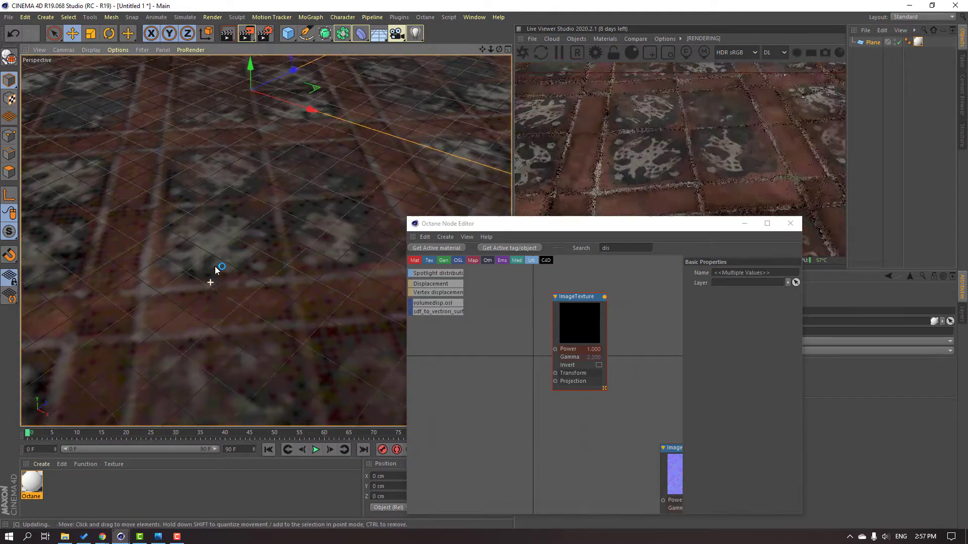
pyautogui.keyDown('alt'); pyautogui.moveTo(266, 240); pyautogui.dragTo(231, 224); pyautogui.keyUp('alt')
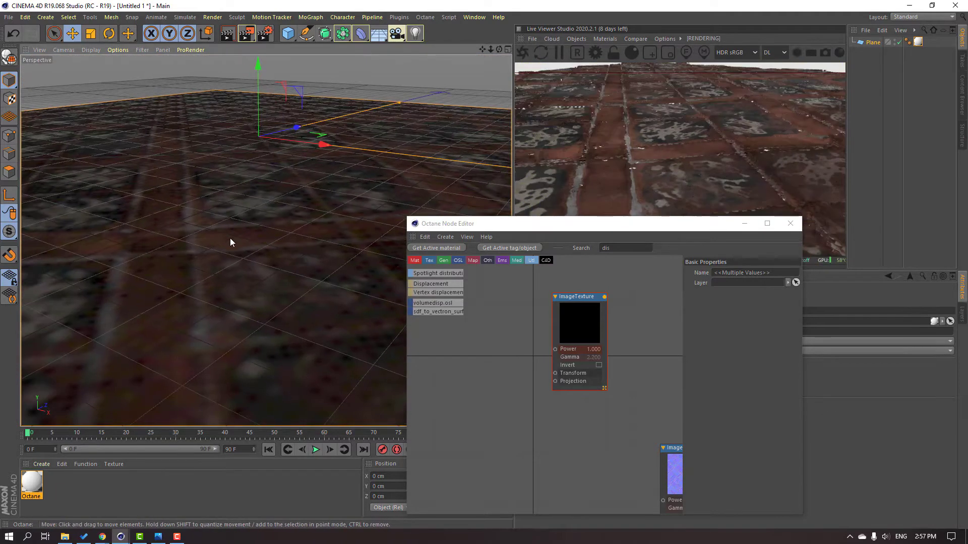
pyautogui.scroll(2, 226, 241)
pyautogui.keyDown('alt'); pyautogui.moveTo(204, 257); pyautogui.dragTo(206, 250); pyautogui.keyUp('alt')
pyautogui.scroll(-3, 208, 250)
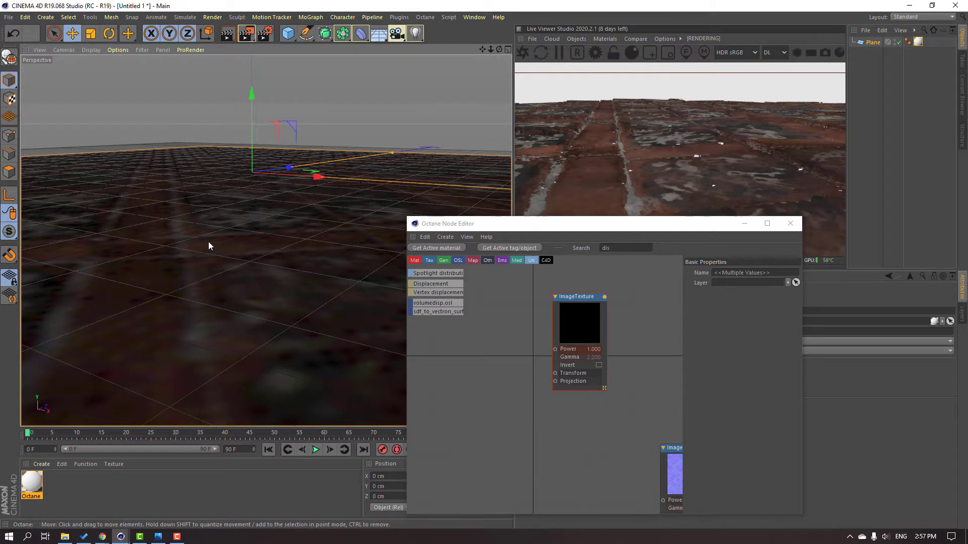
# - Set the Displacement node's level of detail to 8192x8192
pyautogui.moveTo(618, 226); pyautogui.dragTo(529, 211)
pyautogui.scroll(-4, 536, 399)
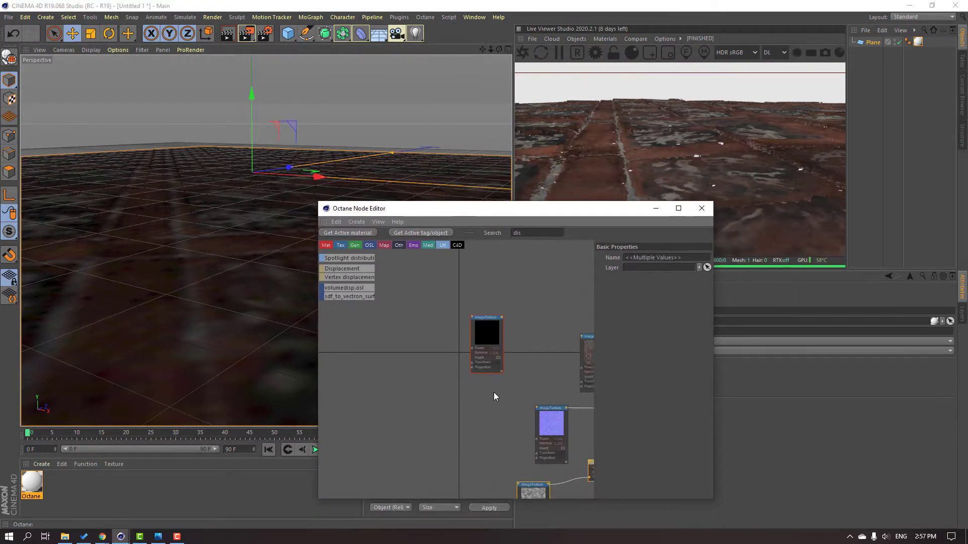
pyautogui.moveTo(494, 393); pyautogui.dragTo(446, 344, button='middle')
pyautogui.click(507, 384)
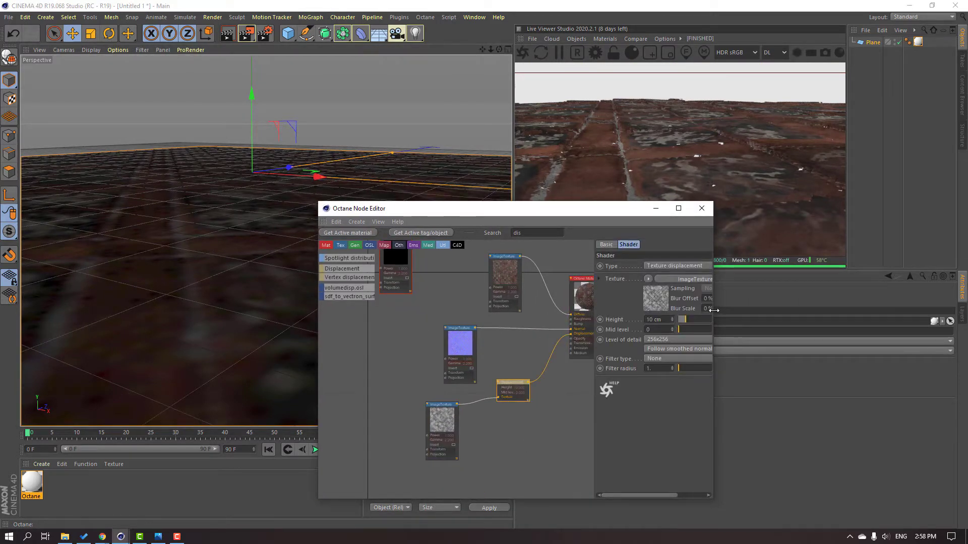
pyautogui.moveTo(780, 312); pyautogui.dragTo(888, 311)
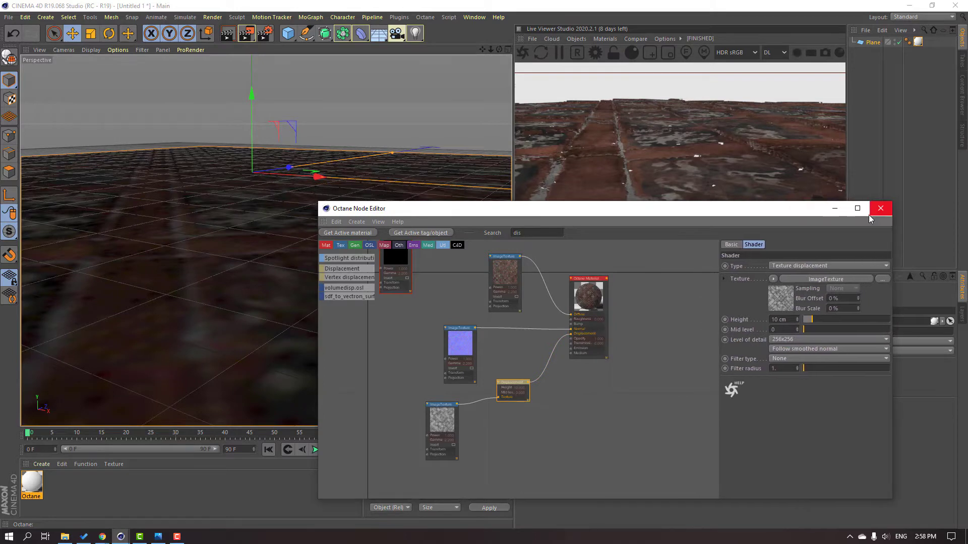
pyautogui.click(852, 209)
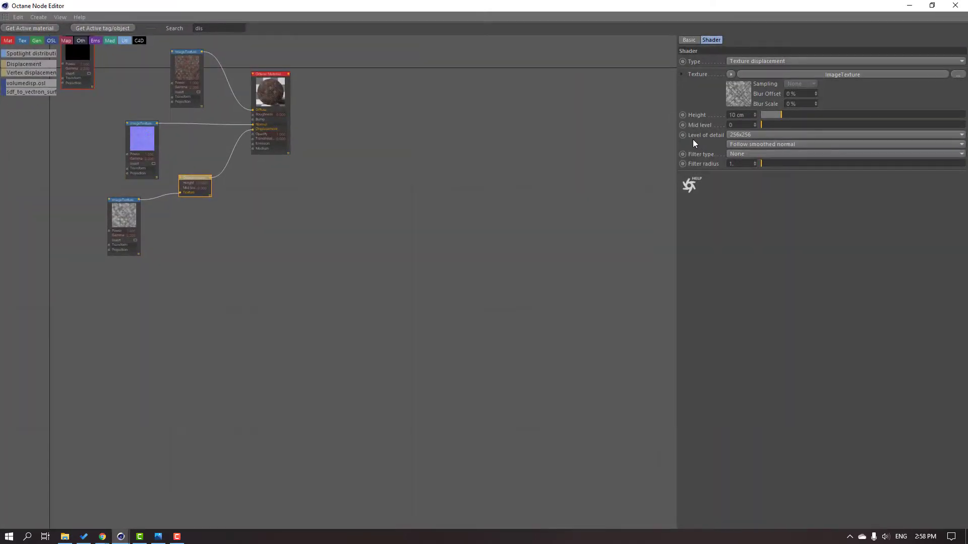
pyautogui.click(754, 135)
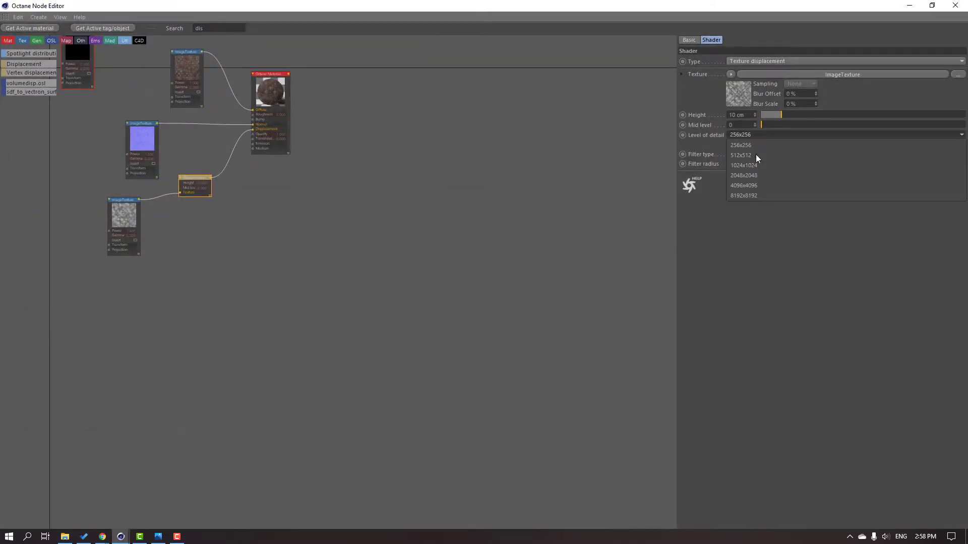
pyautogui.click(749, 196)
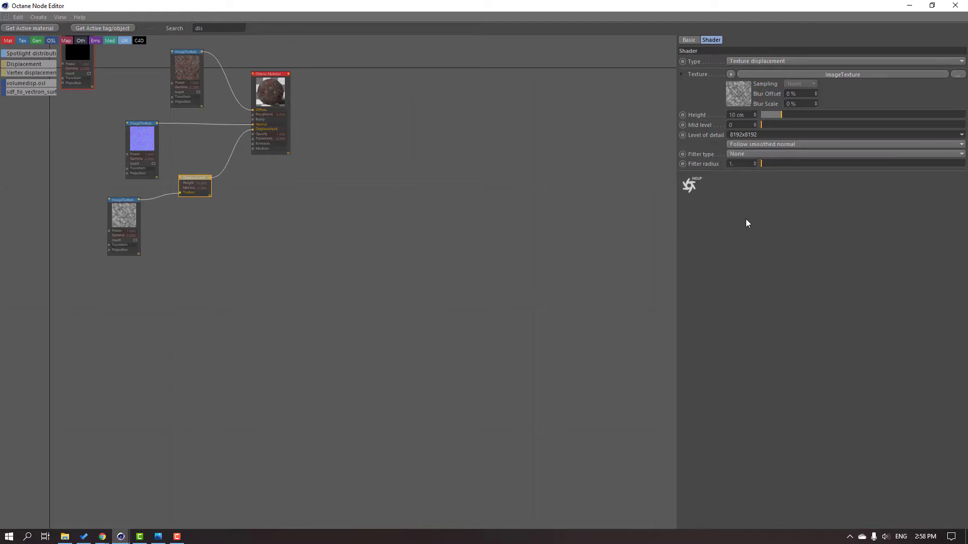
# - Raise the displacement height to 21.765 cm and examine the tile relief in the live render
pyautogui.doubleClick(683, 3)
pyautogui.moveTo(637, 210); pyautogui.dragTo(593, 234)
pyautogui.moveTo(774, 346)
pyautogui.mouseDown()
pyautogui.moveTo(803, 344)
pyautogui.moveTo(783, 346)
pyautogui.mouseUp()
pyautogui.scroll(-5, 306, 184)
pyautogui.keyDown('alt'); pyautogui.moveTo(307, 184); pyautogui.dragTo(353, 190); pyautogui.keyUp('alt')
pyautogui.scroll(5, 309, 136)
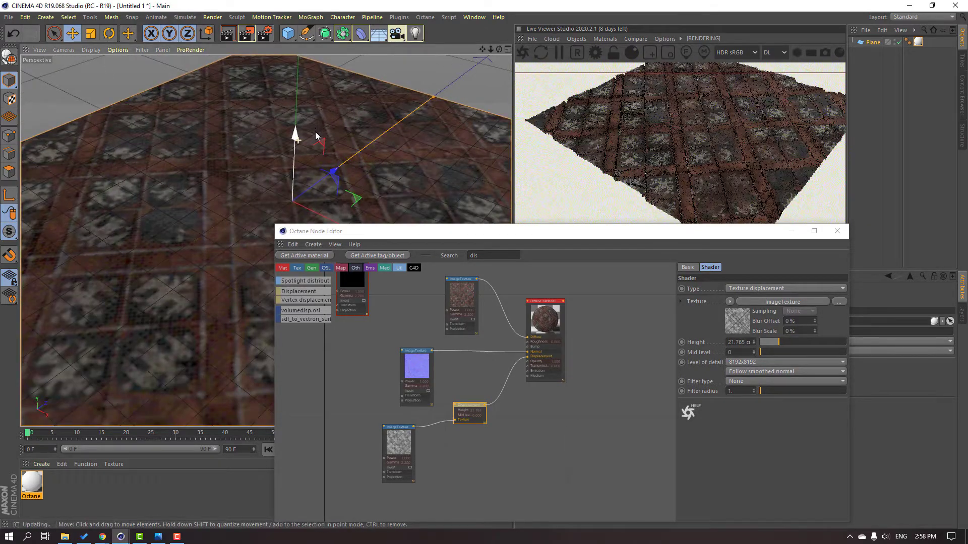
pyautogui.scroll(2, 252, 199)
pyautogui.keyDown('alt'); pyautogui.moveTo(212, 237); pyautogui.dragTo(204, 142, button='middle'); pyautogui.keyUp('alt')
pyautogui.moveTo(215, 195)
pyautogui.keyDown('alt'); pyautogui.mouseDown()
pyautogui.moveTo(202, 183)
pyautogui.moveTo(187, 191)
pyautogui.moveTo(233, 179)
pyautogui.moveTo(205, 201)
pyautogui.mouseUp(); pyautogui.keyUp('alt')
# - Set the displacement height to 11.765 cm, check the tiles in the live render, and close the node editor
pyautogui.moveTo(775, 342)
pyautogui.mouseDown()
pyautogui.moveTo(757, 346)
pyautogui.moveTo(788, 341)
pyautogui.moveTo(770, 347)
pyautogui.mouseUp()
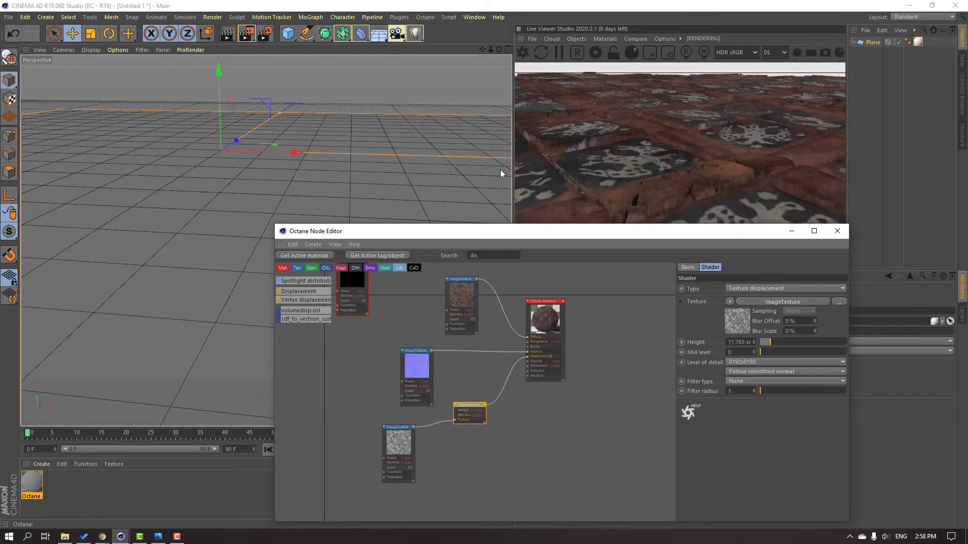
pyautogui.moveTo(509, 234); pyautogui.dragTo(520, 250)
pyautogui.scroll(-5, 265, 138)
pyautogui.keyDown('alt'); pyautogui.moveTo(408, 160); pyautogui.dragTo(389, 182); pyautogui.keyUp('alt')
pyautogui.keyDown('alt'); pyautogui.moveTo(415, 138); pyautogui.dragTo(345, 241, button='middle'); pyautogui.keyUp('alt')
pyautogui.keyDown('alt'); pyautogui.moveTo(344, 242); pyautogui.dragTo(160, 208); pyautogui.keyUp('alt')
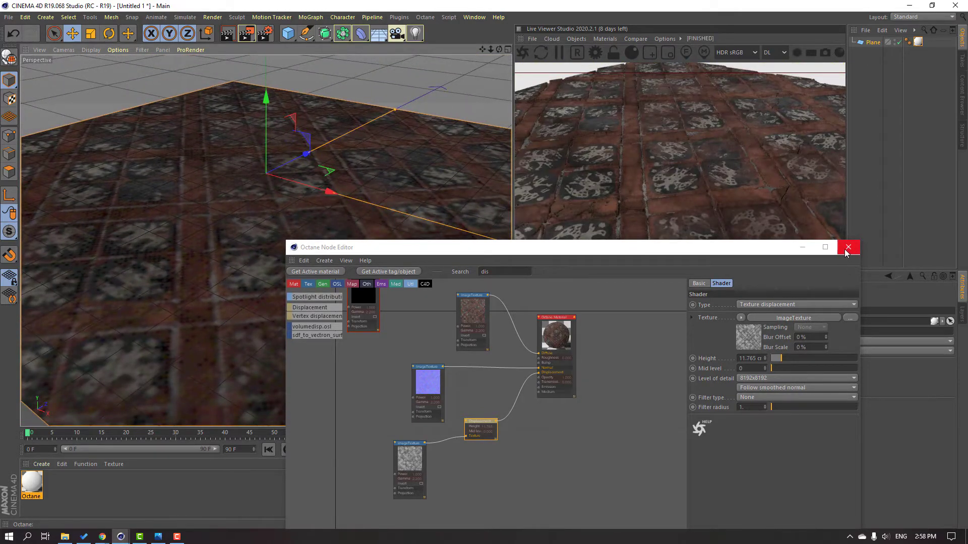
pyautogui.click(847, 248)
# - Add an HDRI environment to the scene and load kloppenheim_01_1k.hdr as its texture without copying it to the project location
pyautogui.click(576, 38)
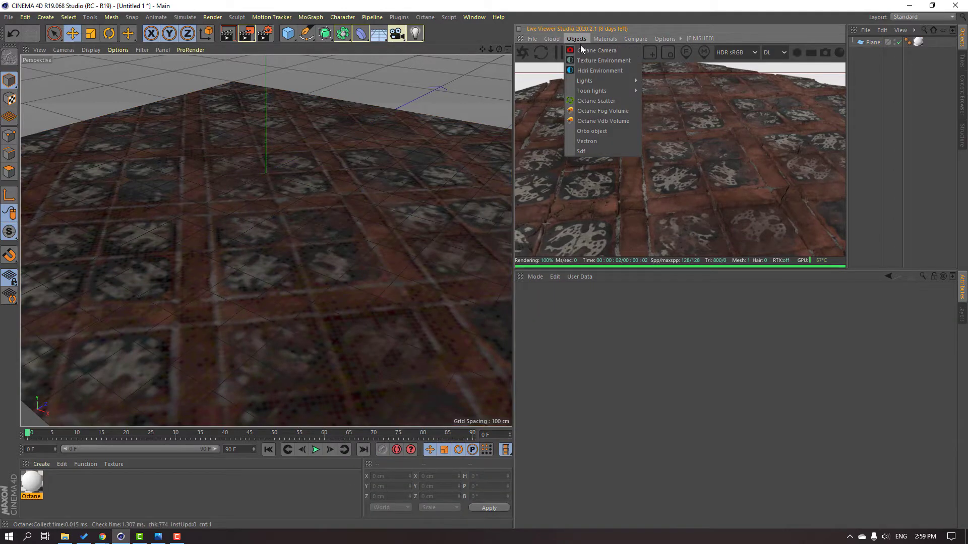
pyautogui.click(606, 71)
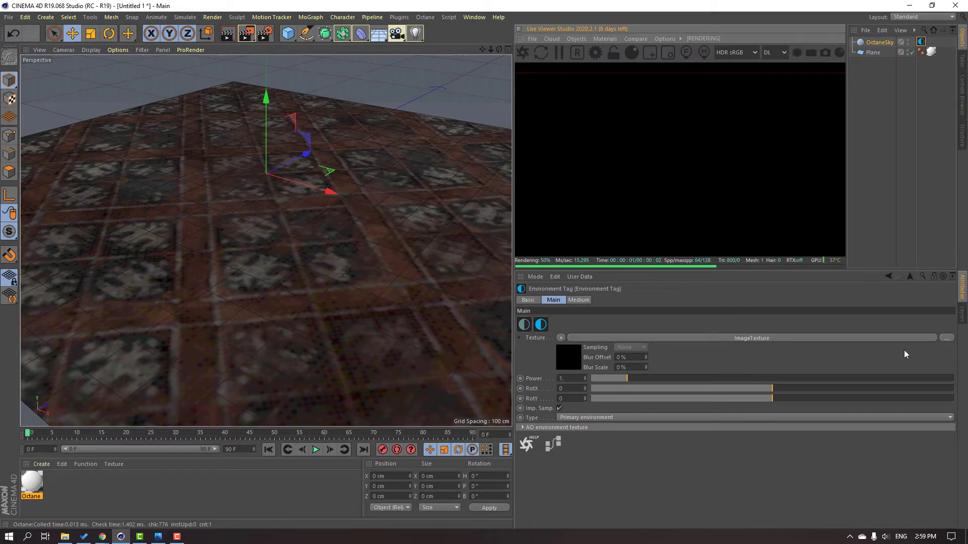
pyautogui.click(752, 339)
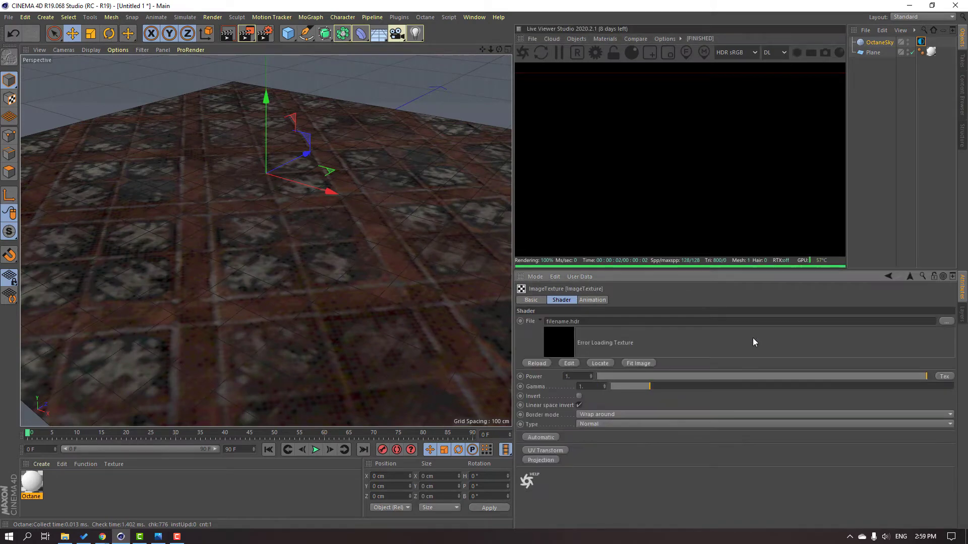
pyautogui.click(946, 322)
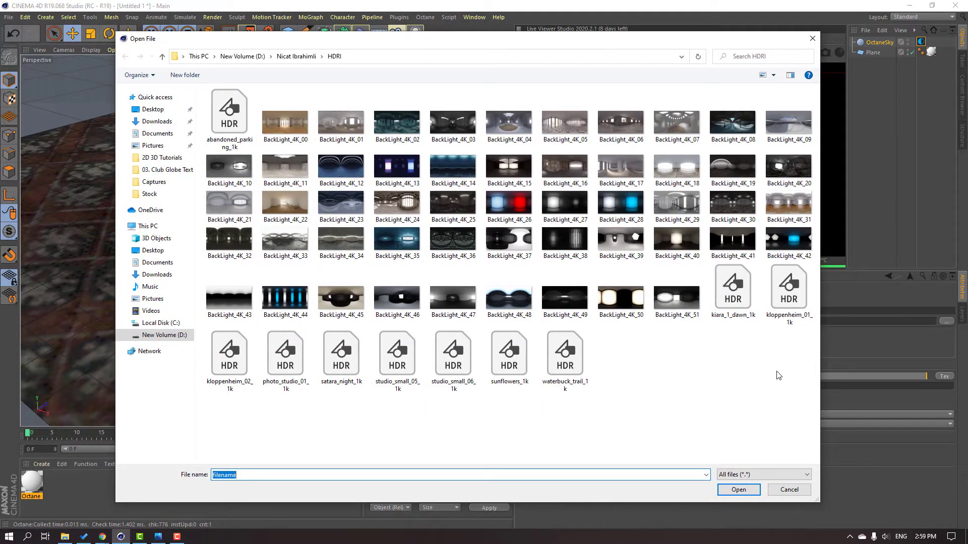
pyautogui.click(783, 290)
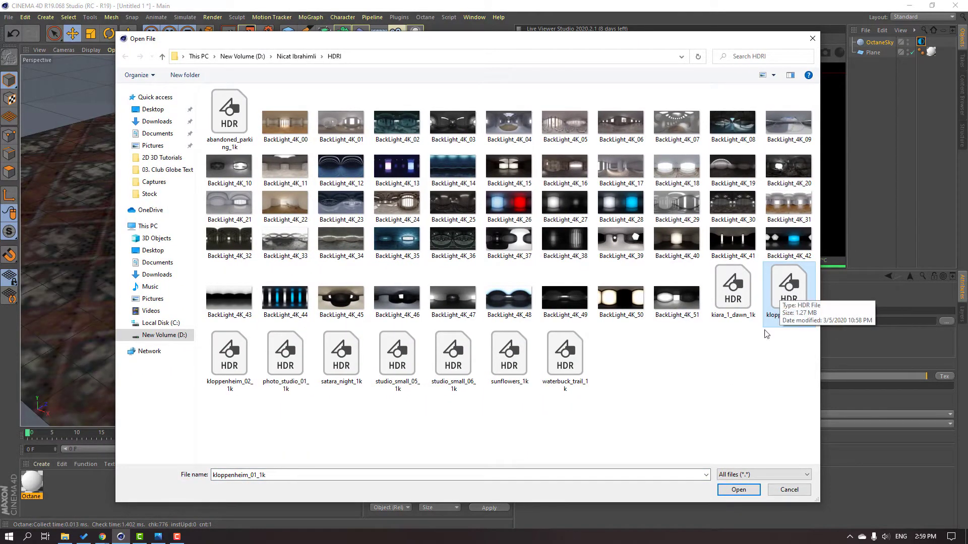
pyautogui.click(739, 490)
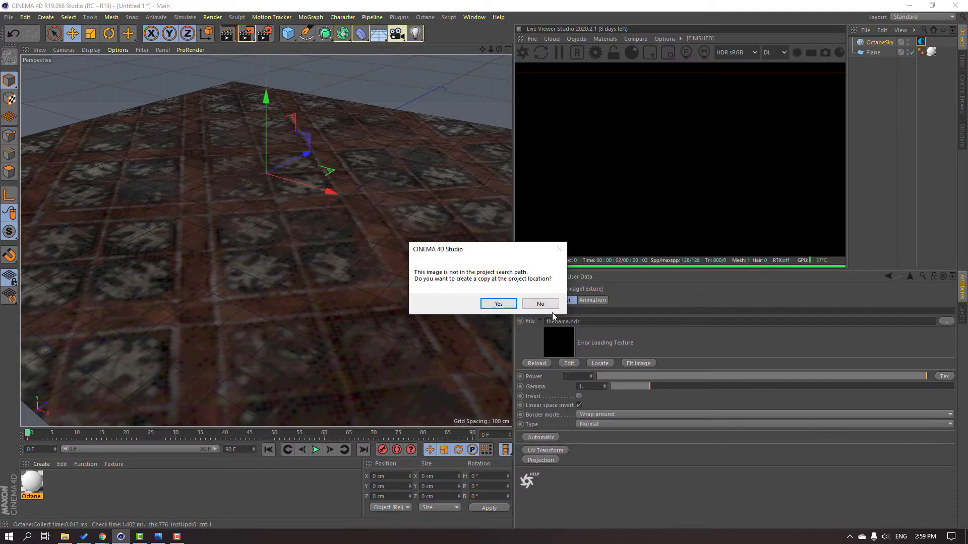
pyautogui.click(541, 304)
pyautogui.scroll(-2, 308, 260)
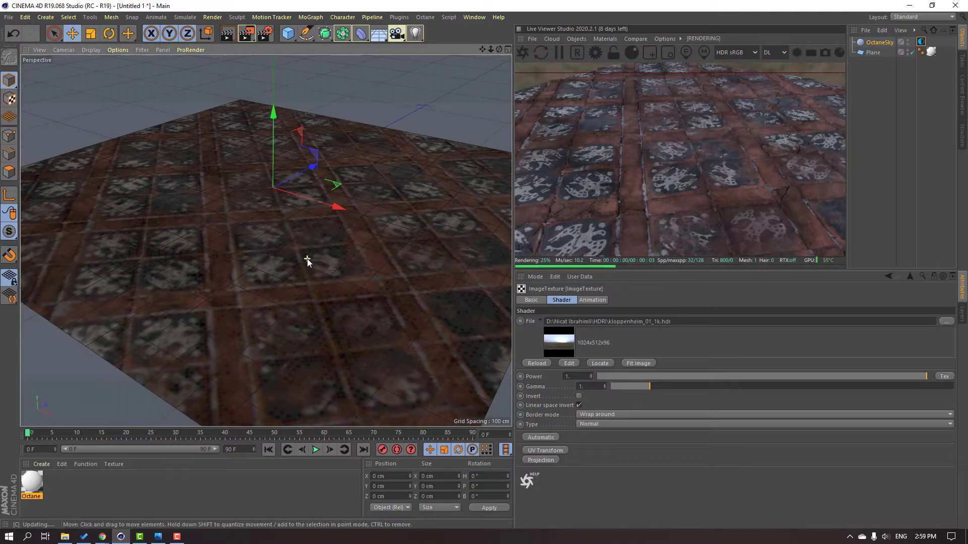
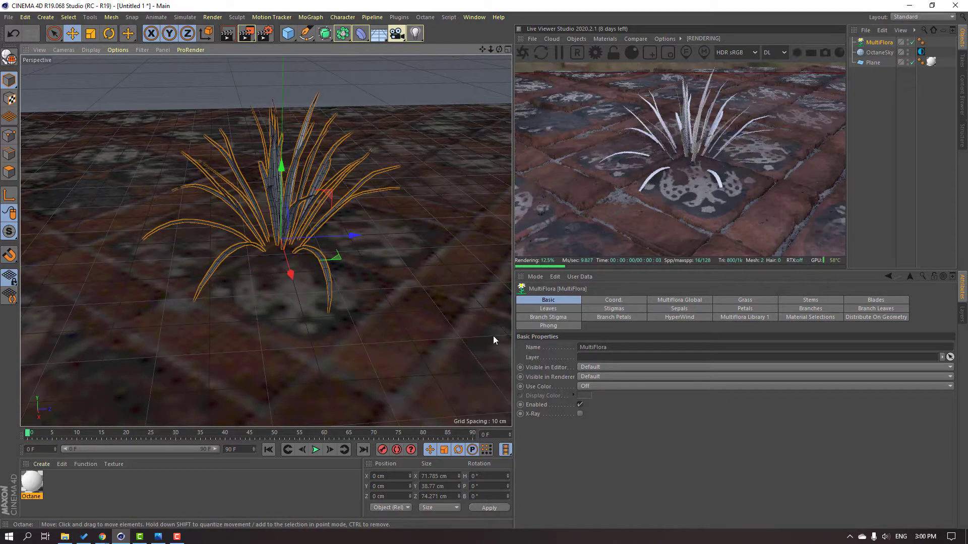
# - Apply the White Aster preset from the MultiFlora library to the plant object
pyautogui.click(679, 300)
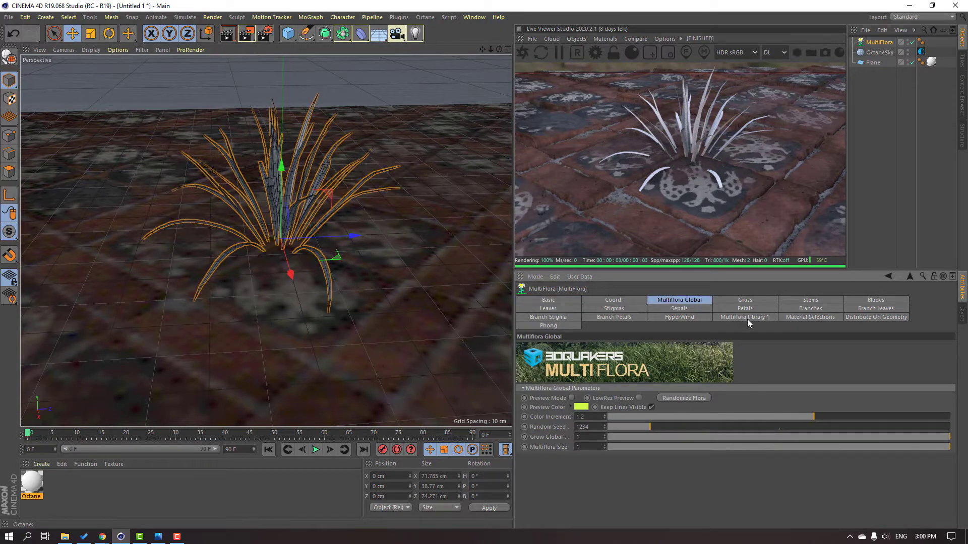
pyautogui.click(757, 319)
pyautogui.scroll(-5, 701, 412)
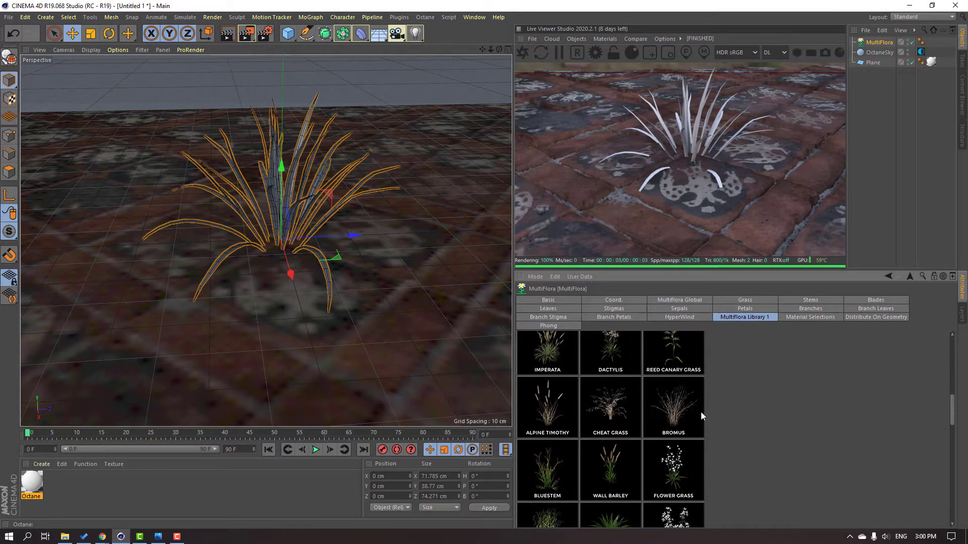
pyautogui.scroll(-5, 685, 416)
pyautogui.scroll(-5, 700, 421)
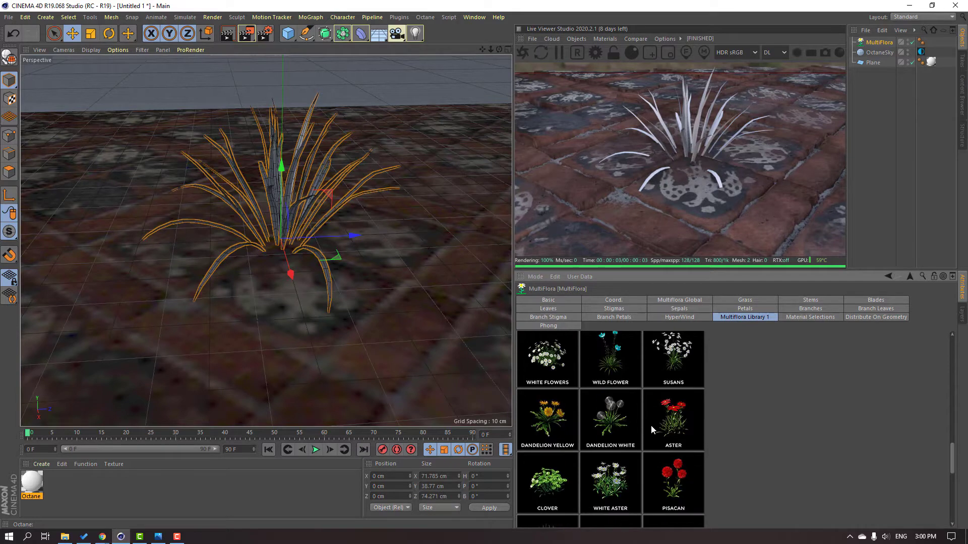
pyautogui.click(640, 439)
pyautogui.scroll(-5, 345, 271)
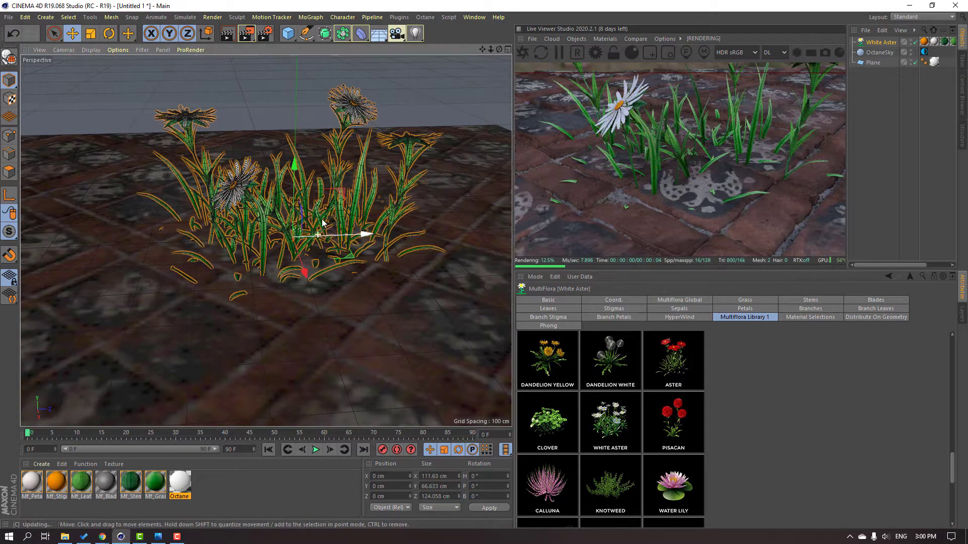
pyautogui.click(618, 432)
# - Browse the remaining MultiFlora presets and change the plant to Atkinsiana
pyautogui.scroll(-5, 617, 438)
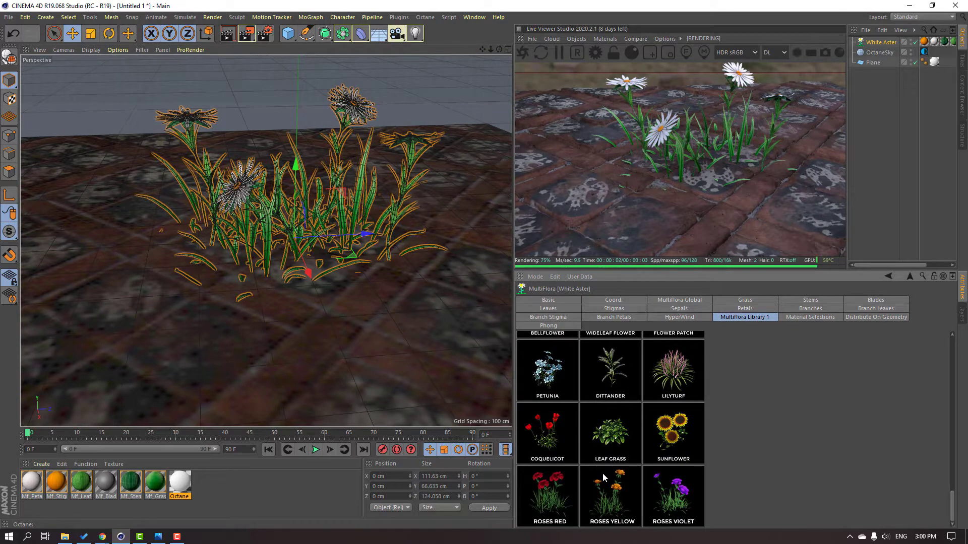
pyautogui.scroll(2, 603, 473)
pyautogui.scroll(3, 597, 482)
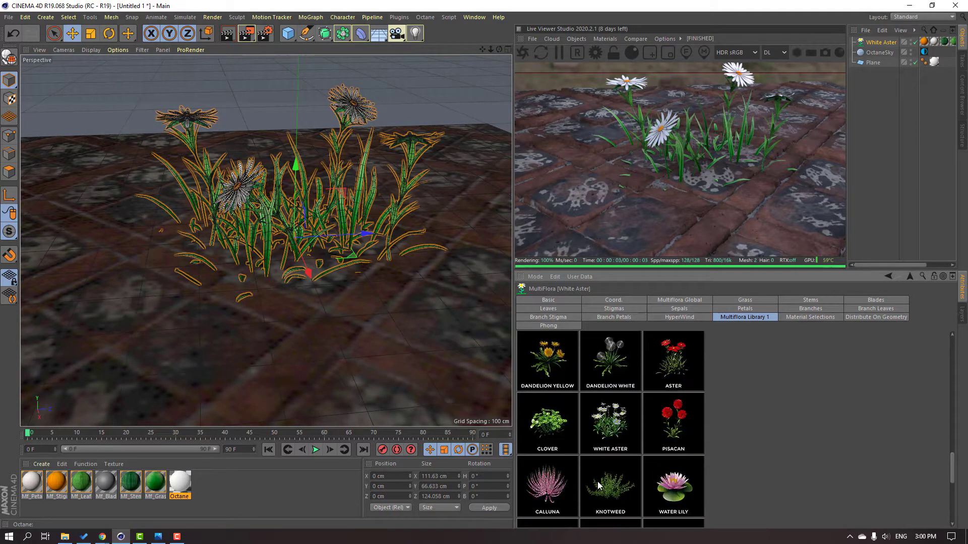
pyautogui.scroll(2, 598, 483)
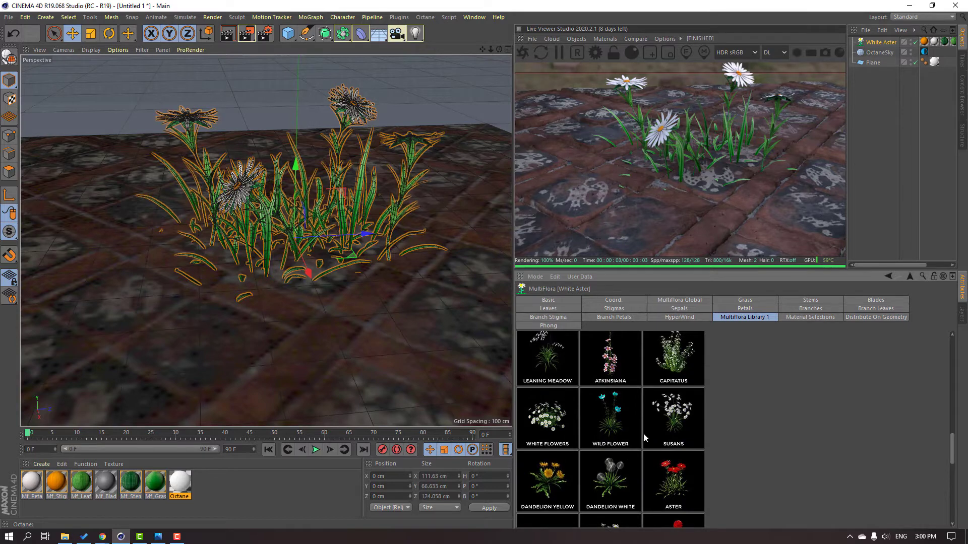
pyautogui.scroll(1, 665, 439)
pyautogui.click(611, 426)
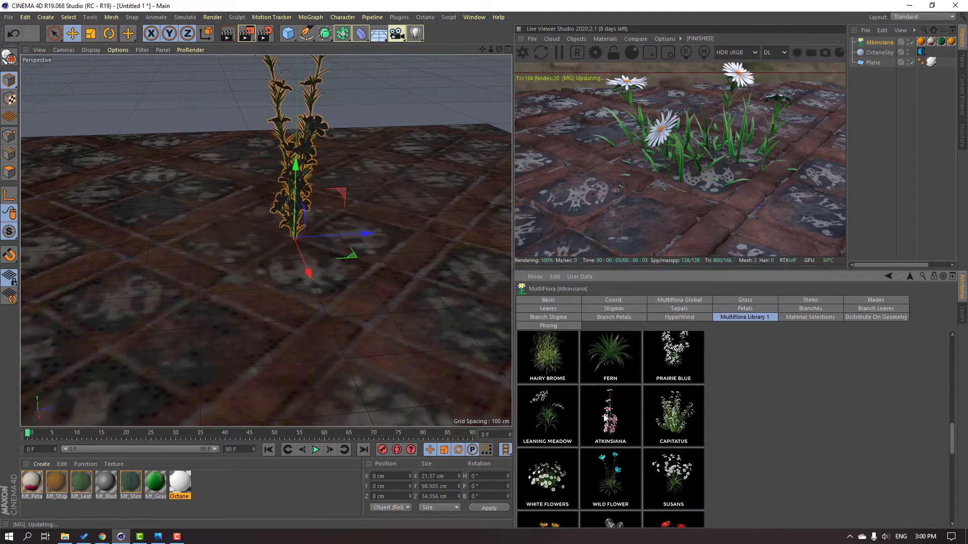
# - Try the Flower Grass preset on the plant and examine its flowers up close in the live render
pyautogui.scroll(1, 655, 407)
pyautogui.click(684, 370)
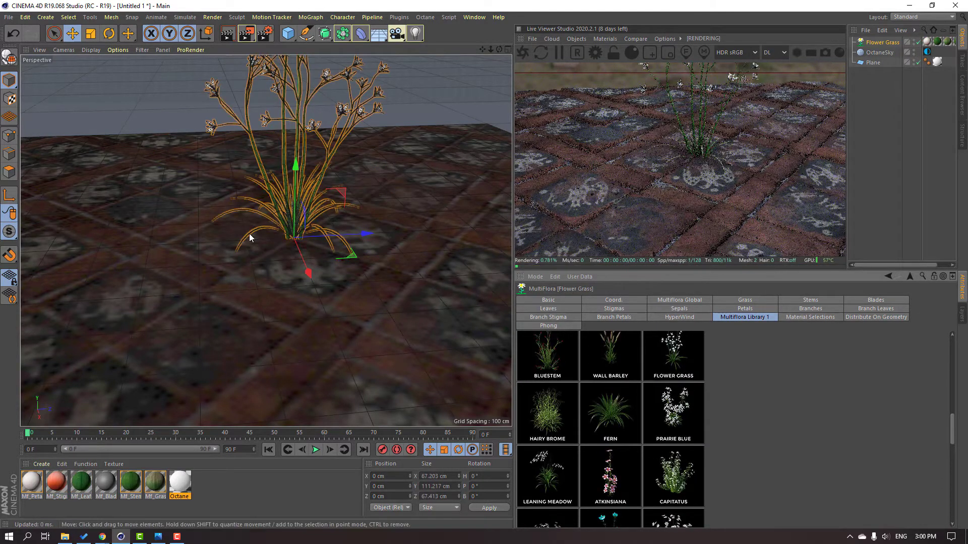
pyautogui.keyDown('alt'); pyautogui.moveTo(295, 226); pyautogui.dragTo(270, 318, button='middle'); pyautogui.keyUp('alt')
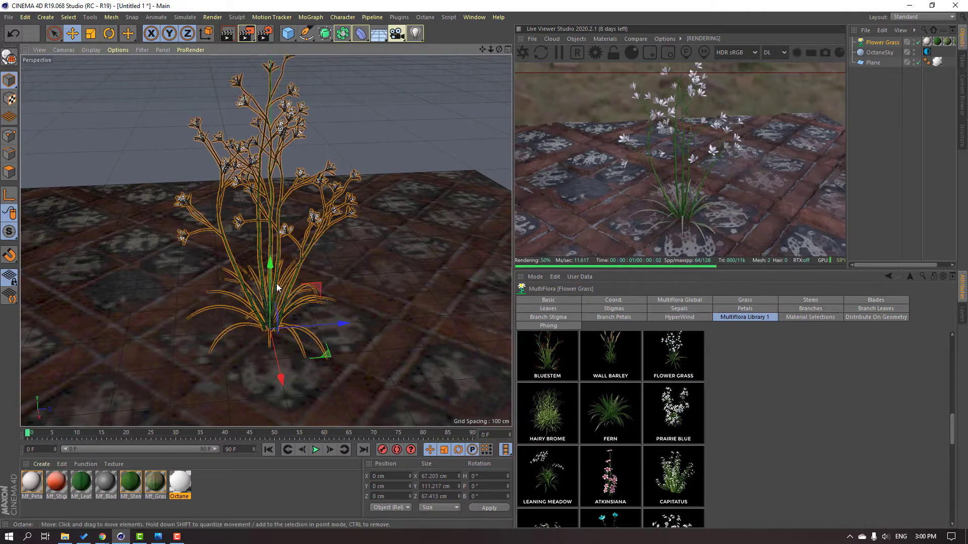
pyautogui.keyDown('alt'); pyautogui.moveTo(277, 262); pyautogui.dragTo(309, 274); pyautogui.keyUp('alt')
pyautogui.scroll(8, 264, 226)
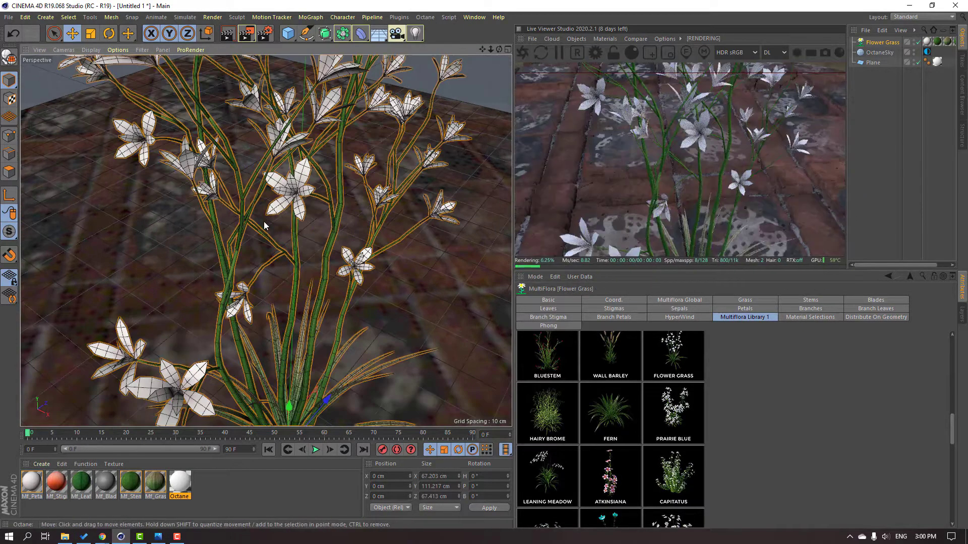
pyautogui.scroll(-5, 266, 225)
# - Switch the plant back to the Atkinsiana preset and move it along X to about 80.69 cm
pyautogui.click(608, 474)
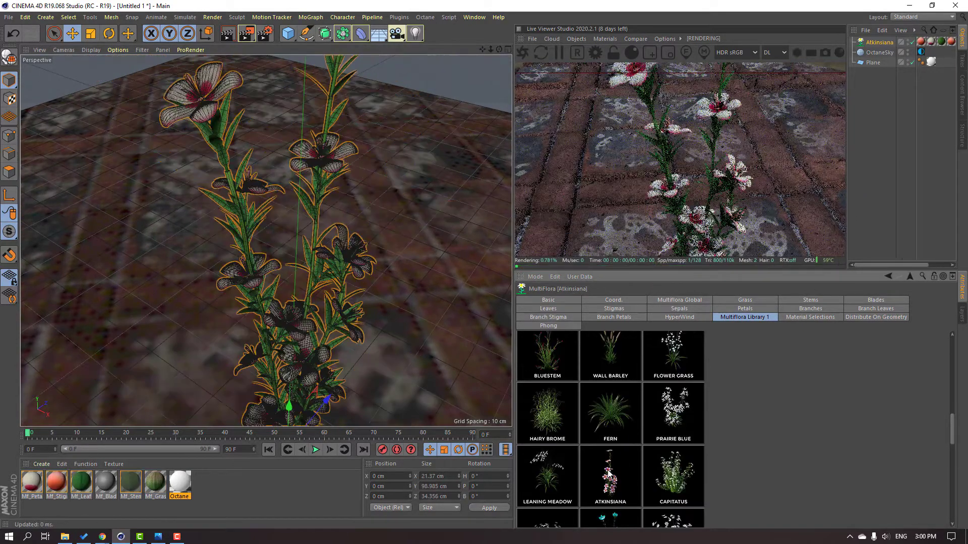
pyautogui.scroll(-5, 304, 253)
pyautogui.keyDown('alt'); pyautogui.moveTo(334, 263); pyautogui.dragTo(278, 254); pyautogui.keyUp('alt')
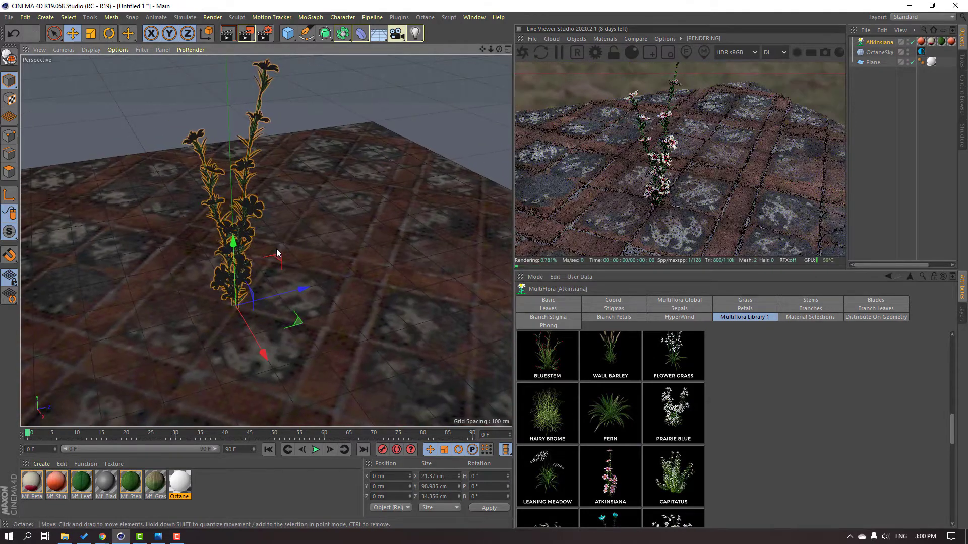
pyautogui.keyDown('alt'); pyautogui.moveTo(197, 198); pyautogui.dragTo(219, 185); pyautogui.keyUp('alt')
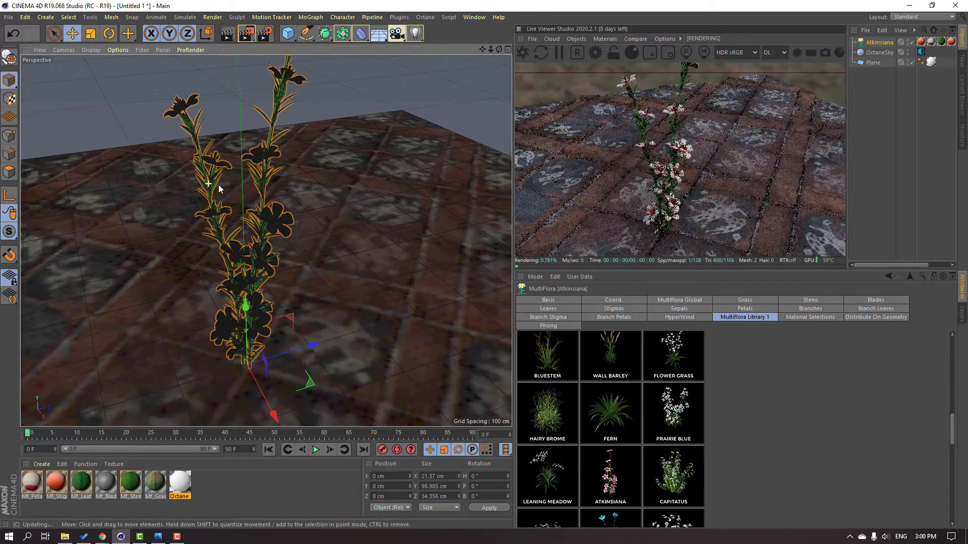
pyautogui.scroll(-5, 242, 216)
pyautogui.keyDown('alt'); pyautogui.moveTo(242, 217); pyautogui.dragTo(294, 242); pyautogui.keyUp('alt')
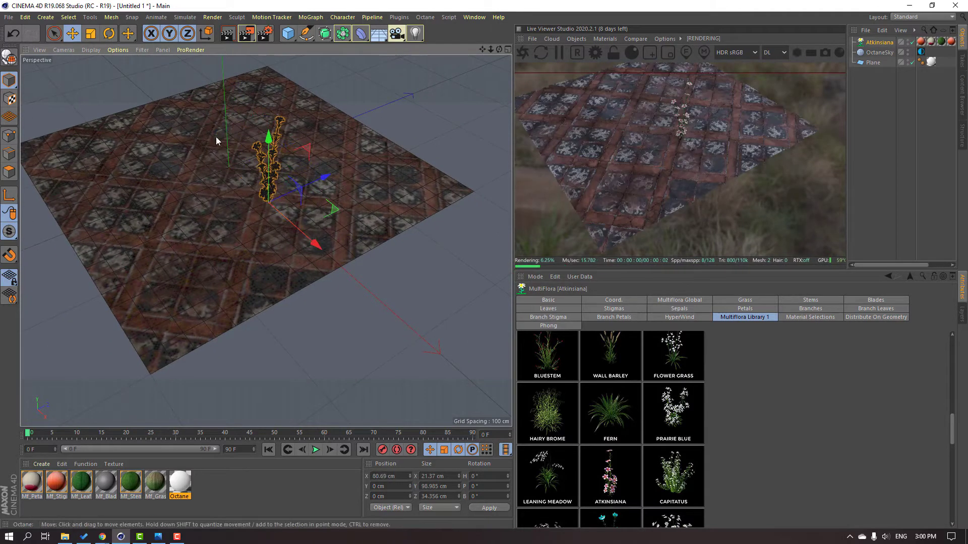
# - Reduce the Atkinsiana plant's Multiflora Size to 0.35 and check its scale against the tiles
pyautogui.click(552, 301)
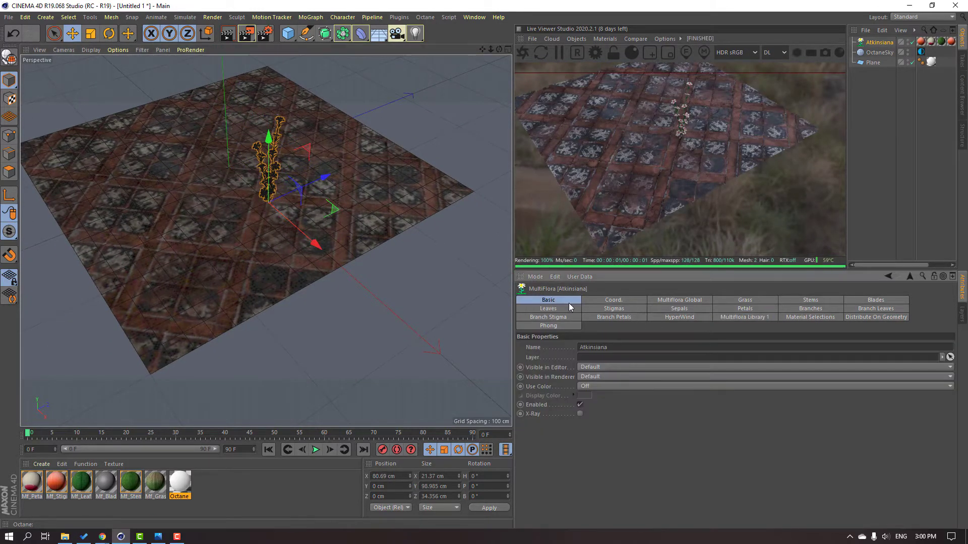
pyautogui.click(615, 301)
pyautogui.click(666, 301)
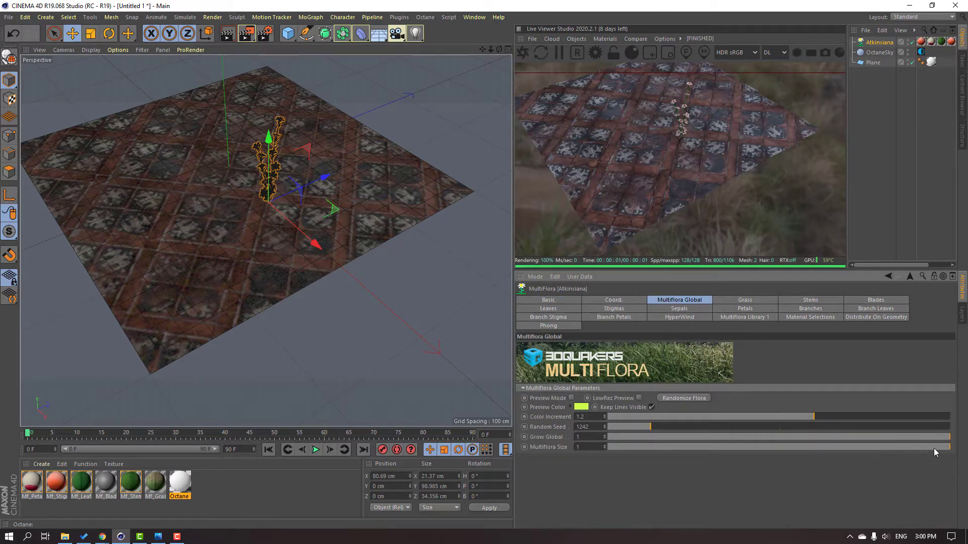
pyautogui.moveTo(934, 448); pyautogui.dragTo(727, 447)
pyautogui.scroll(3, 241, 162)
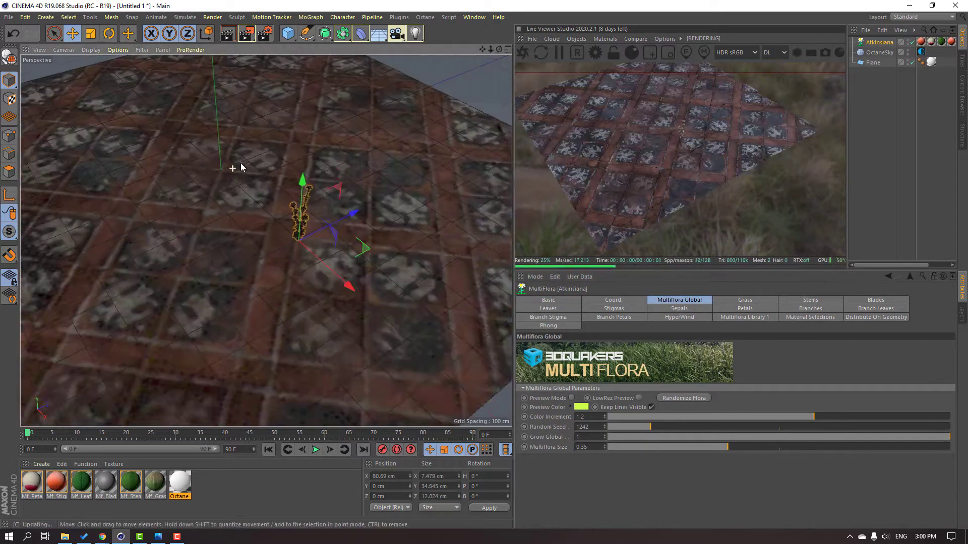
pyautogui.scroll(5, 323, 282)
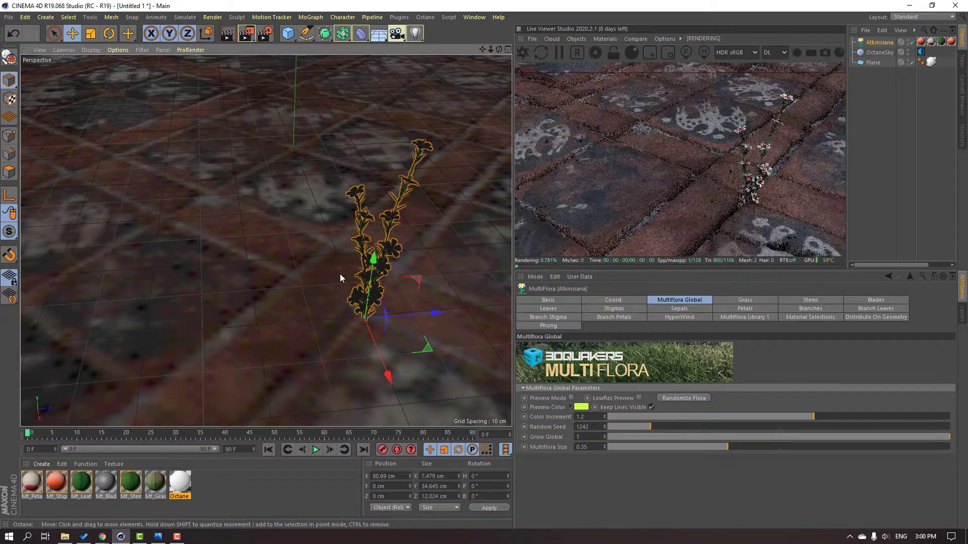
pyautogui.scroll(2, 339, 279)
# - Set the Atkinsiana plant's Multiflora Size to 0.8 and inspect it on the tiles from several angles
pyautogui.moveTo(734, 448); pyautogui.dragTo(883, 447)
pyautogui.scroll(-3, 353, 199)
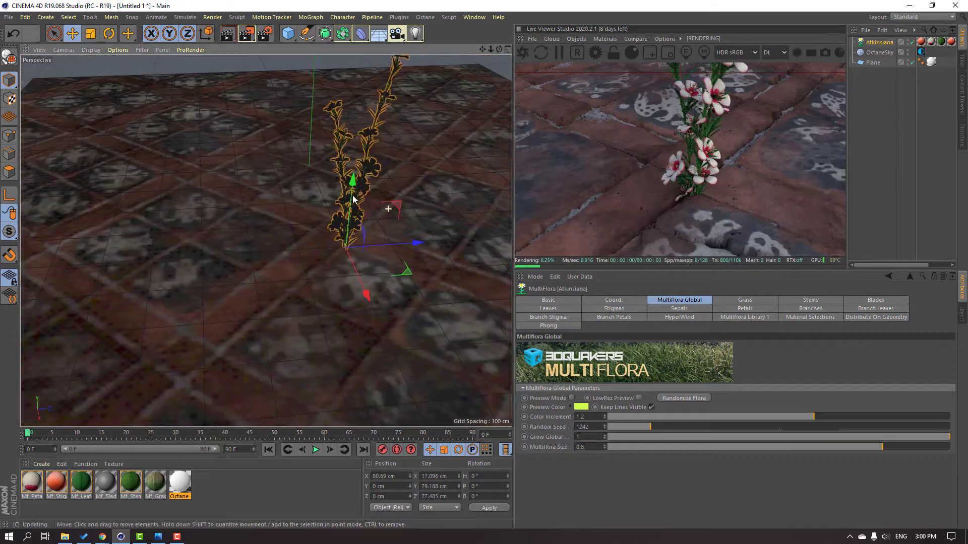
pyautogui.keyDown('alt'); pyautogui.moveTo(266, 240); pyautogui.dragTo(384, 212); pyautogui.keyUp('alt')
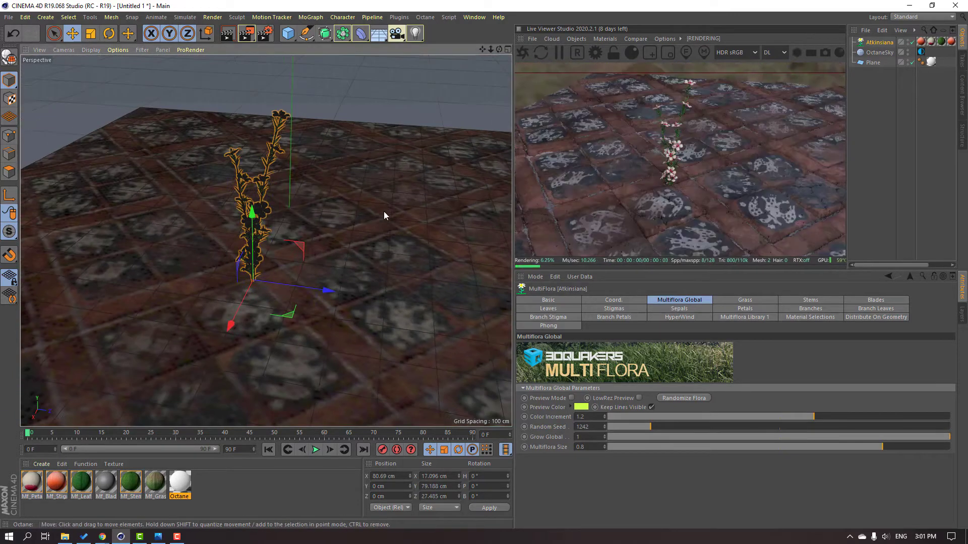
pyautogui.scroll(2, 302, 214)
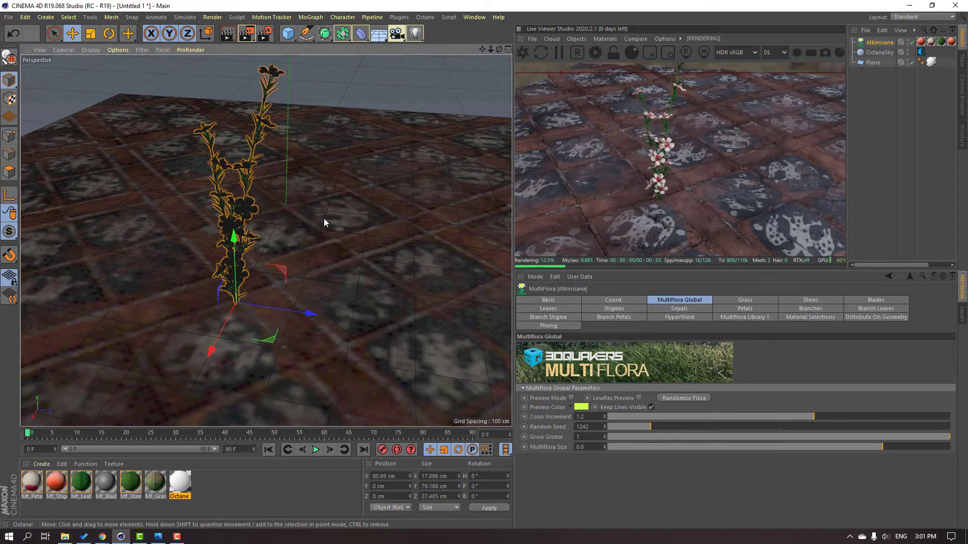
pyautogui.scroll(2, 312, 216)
pyautogui.scroll(3, 297, 222)
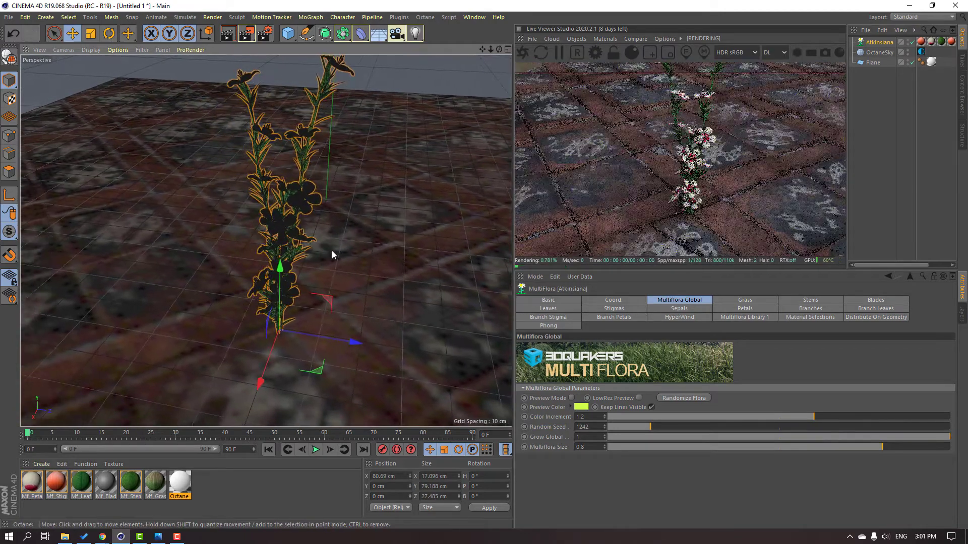
pyautogui.keyDown('alt'); pyautogui.moveTo(331, 250); pyautogui.dragTo(355, 252); pyautogui.keyUp('alt')
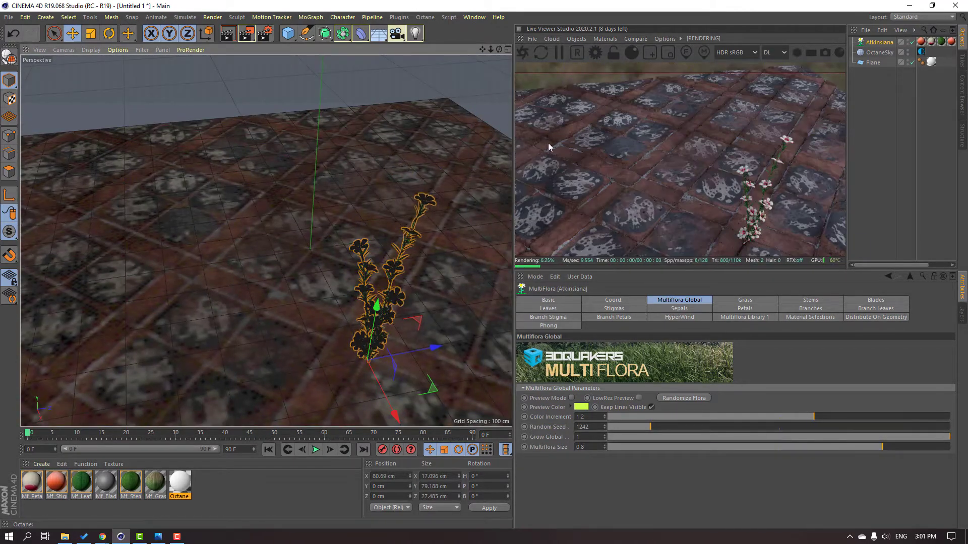
# - Add an Octane Scatter object and make the Atkinsiana plant its child
pyautogui.click(576, 38)
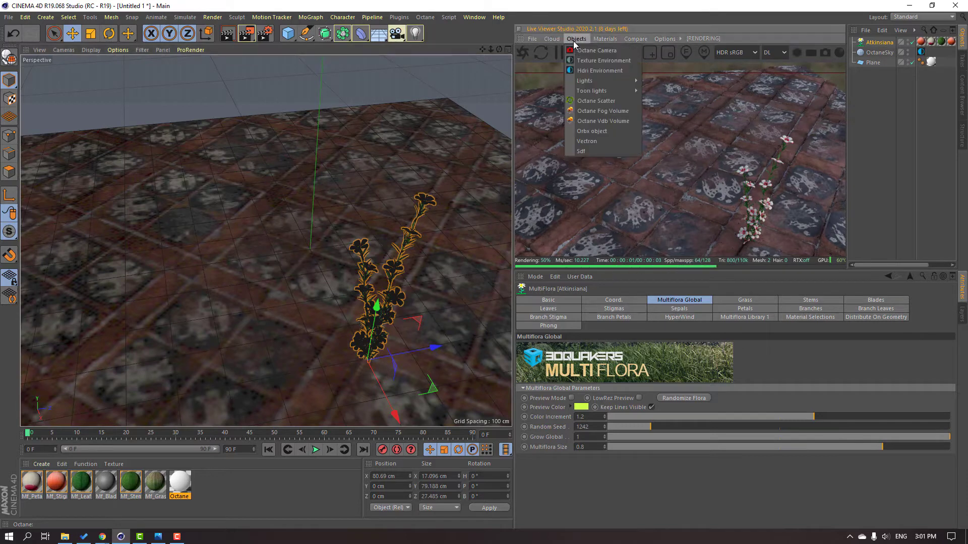
pyautogui.click(605, 101)
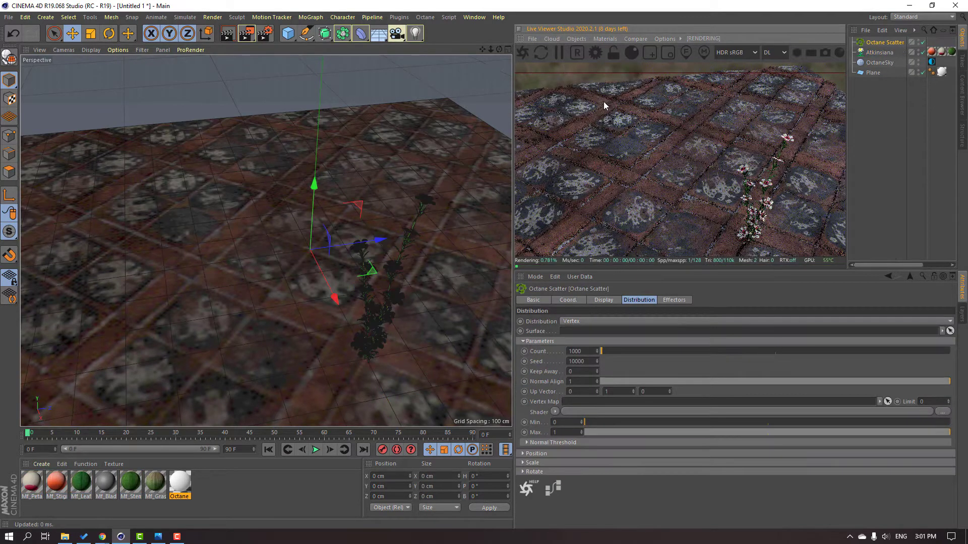
pyautogui.click(876, 53)
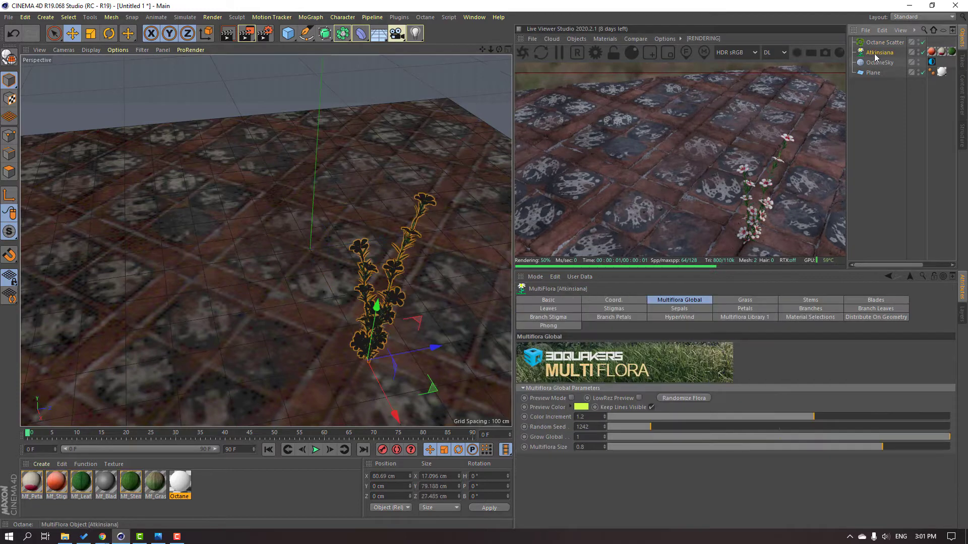
pyautogui.moveTo(876, 53); pyautogui.dragTo(880, 43)
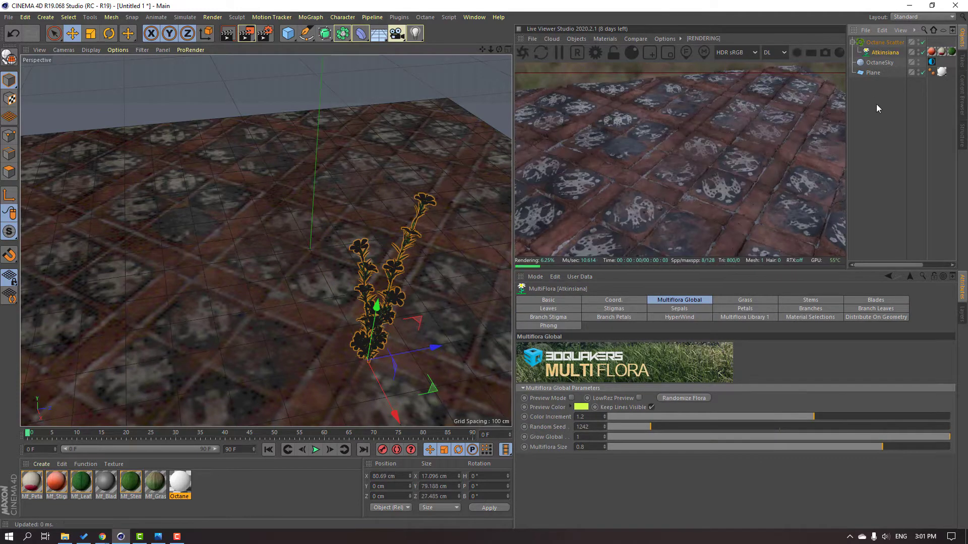
# - Assign the Plane as the Octane Scatter's distribution surface
pyautogui.click(881, 43)
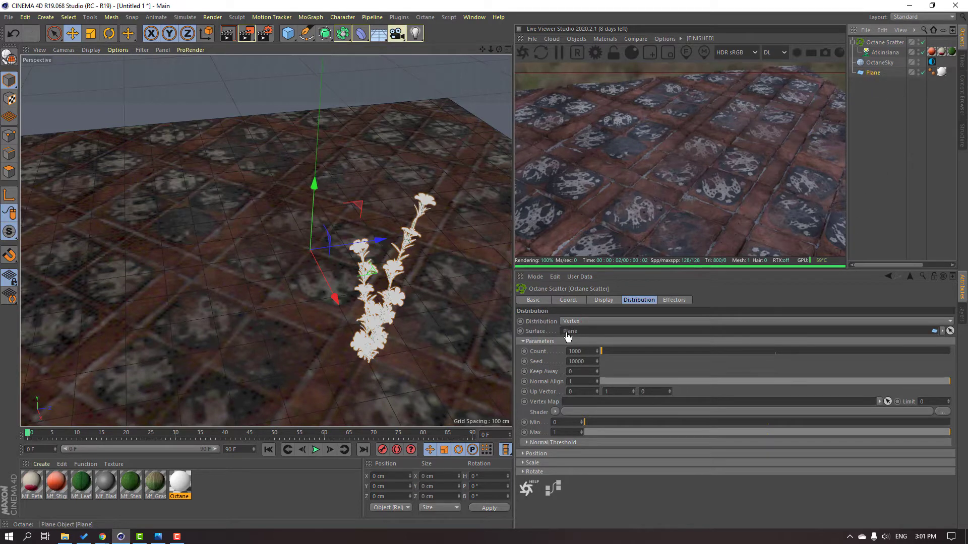
pyautogui.moveTo(567, 334); pyautogui.dragTo(567, 333)
pyautogui.scroll(-4, 299, 241)
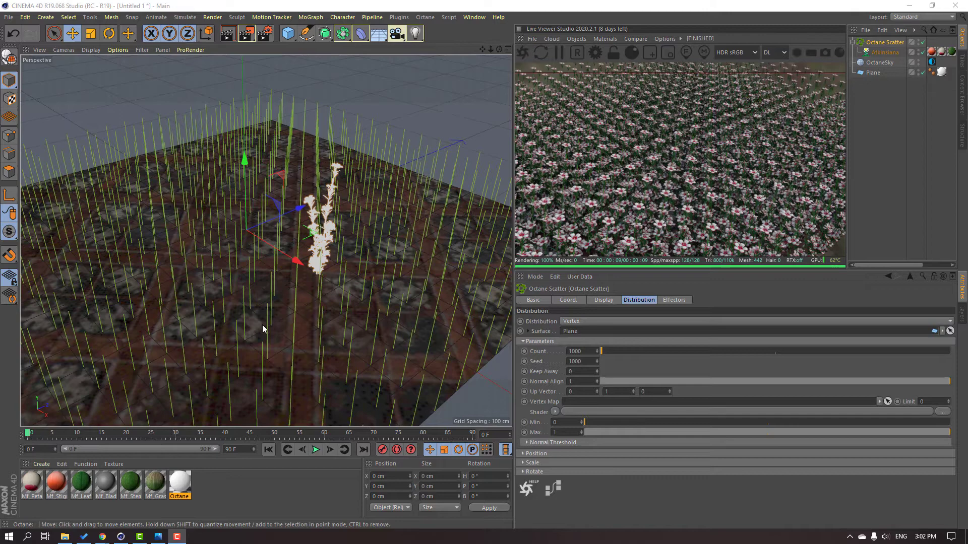
pyautogui.keyDown('alt'); pyautogui.moveTo(262, 329); pyautogui.dragTo(290, 323); pyautogui.keyUp('alt')
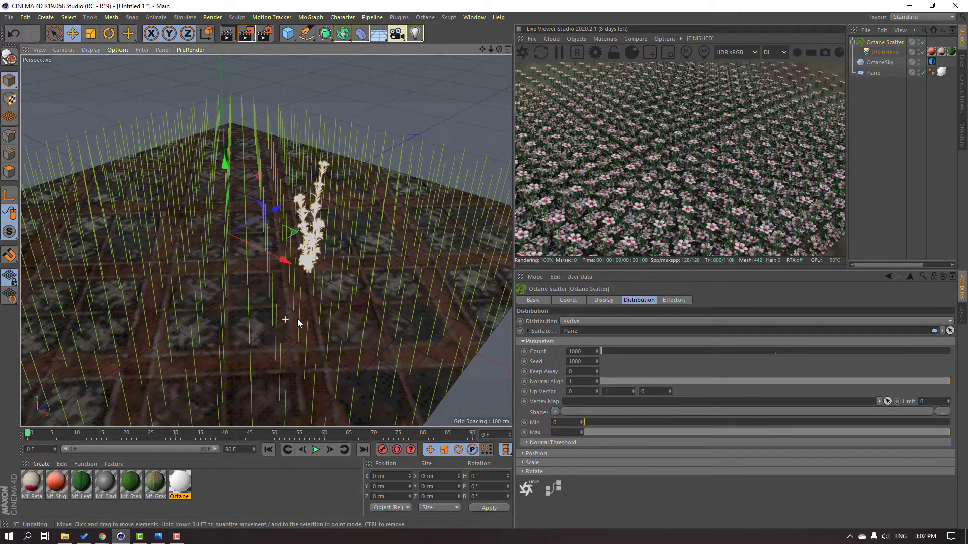
# - Set the Octane Scatter's Count to 5 and Seed to 5, with Surface as its distribution type
pyautogui.doubleClick(585, 351)
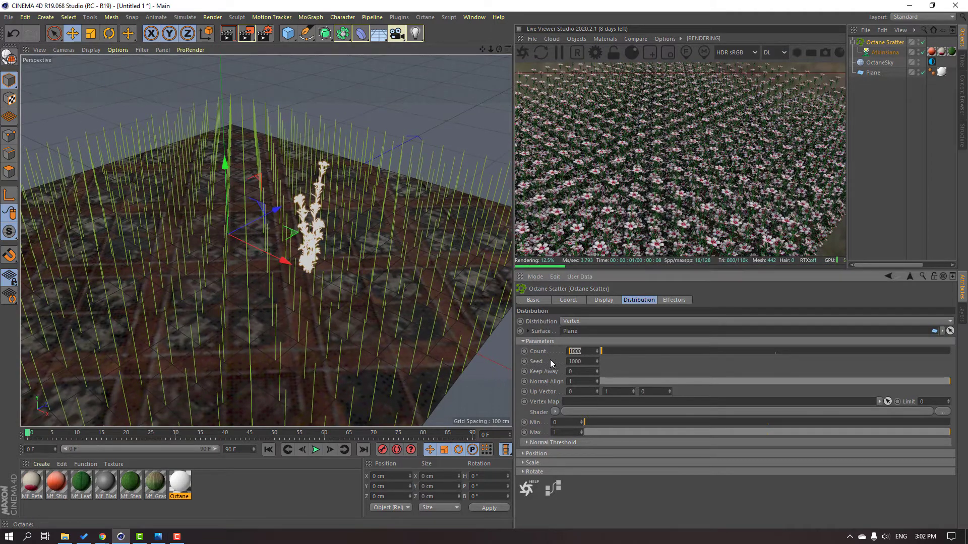
pyautogui.write('5')
pyautogui.press('Return')
pyautogui.doubleClick(589, 362)
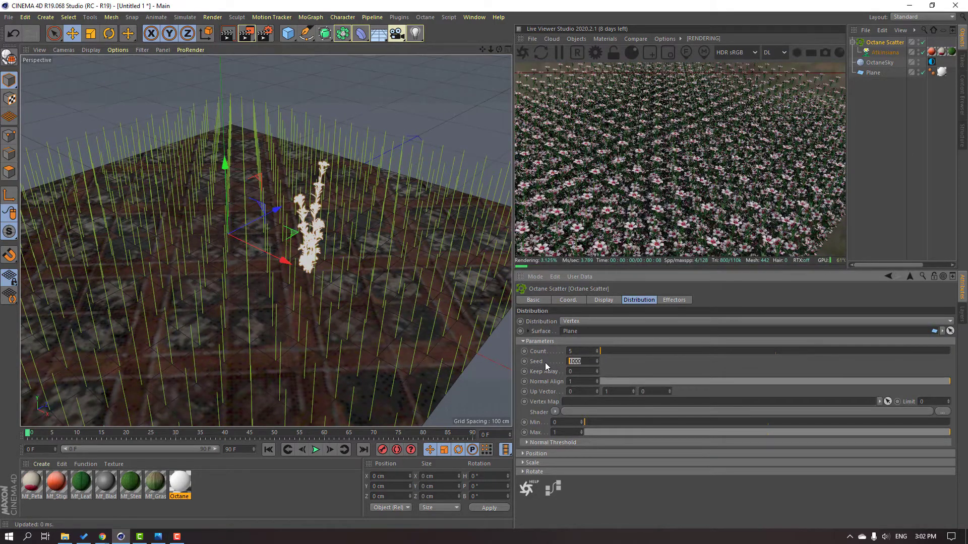
pyautogui.write('5')
pyautogui.press('Return')
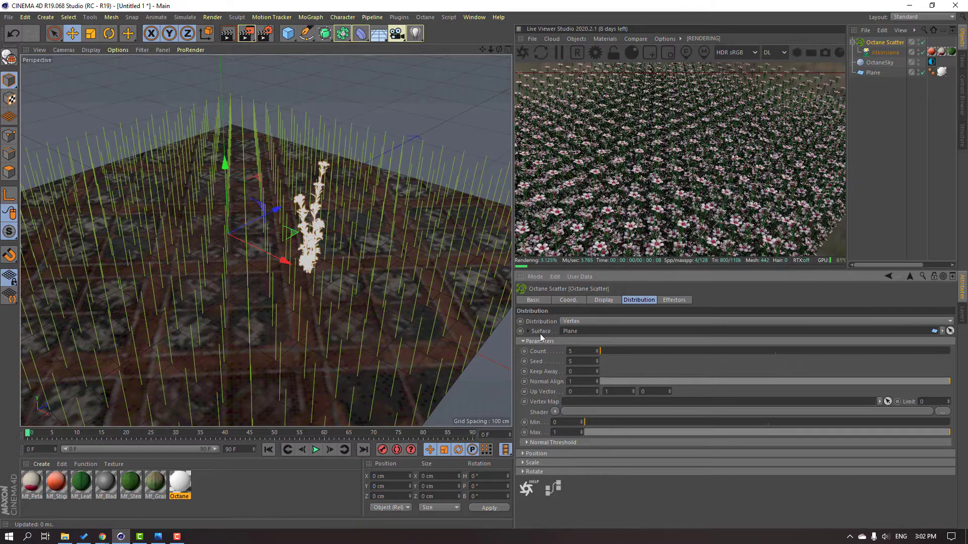
pyautogui.click(577, 322)
pyautogui.click(581, 342)
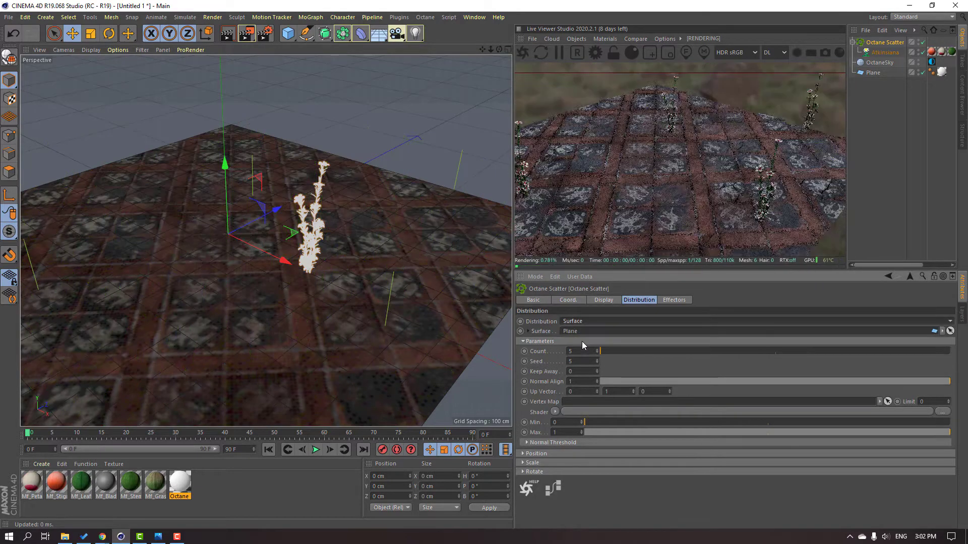
# - Raise the Octane Scatter's Count to 20 and set its Seed to 45
pyautogui.keyDown('alt'); pyautogui.moveTo(255, 316); pyautogui.dragTo(313, 338); pyautogui.keyUp('alt')
pyautogui.doubleClick(575, 352)
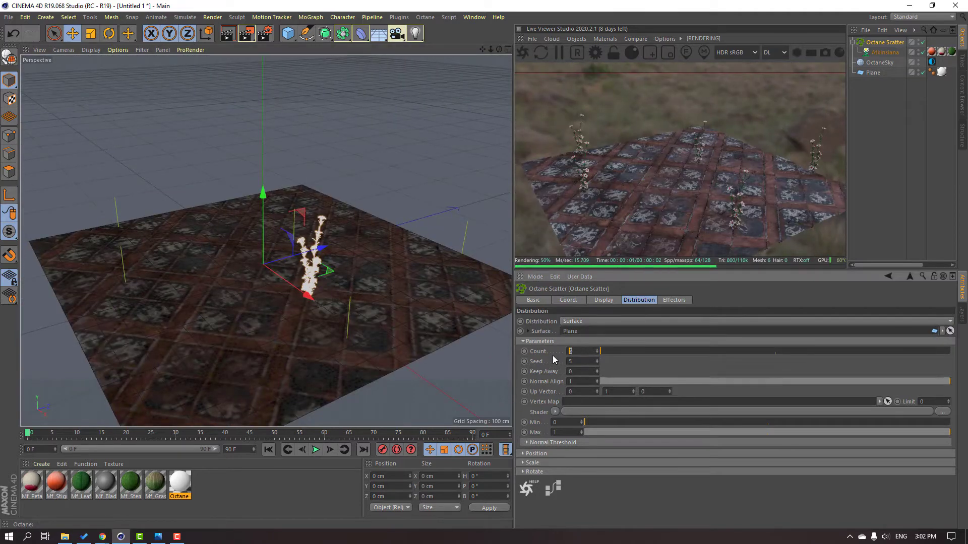
pyautogui.press('Return')
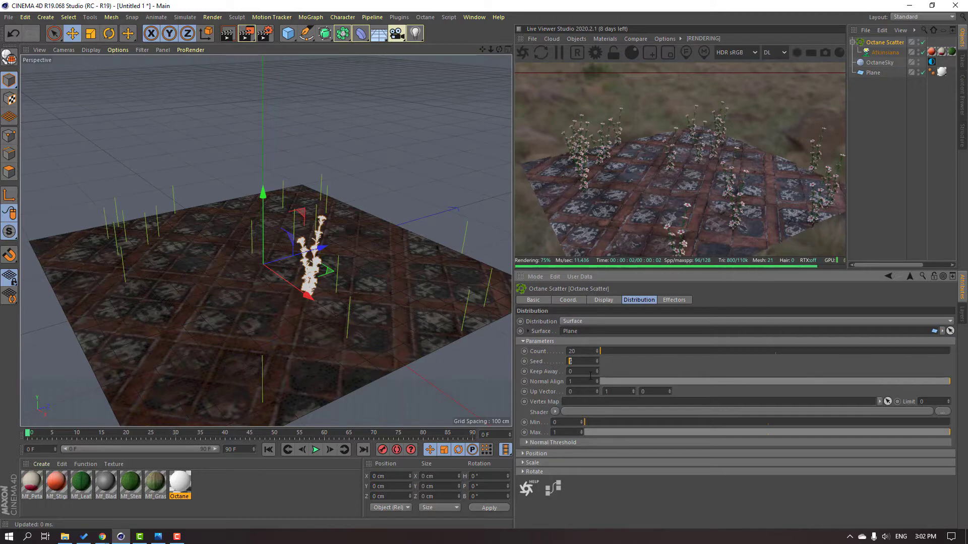
pyautogui.write('45')
pyautogui.press('Return')
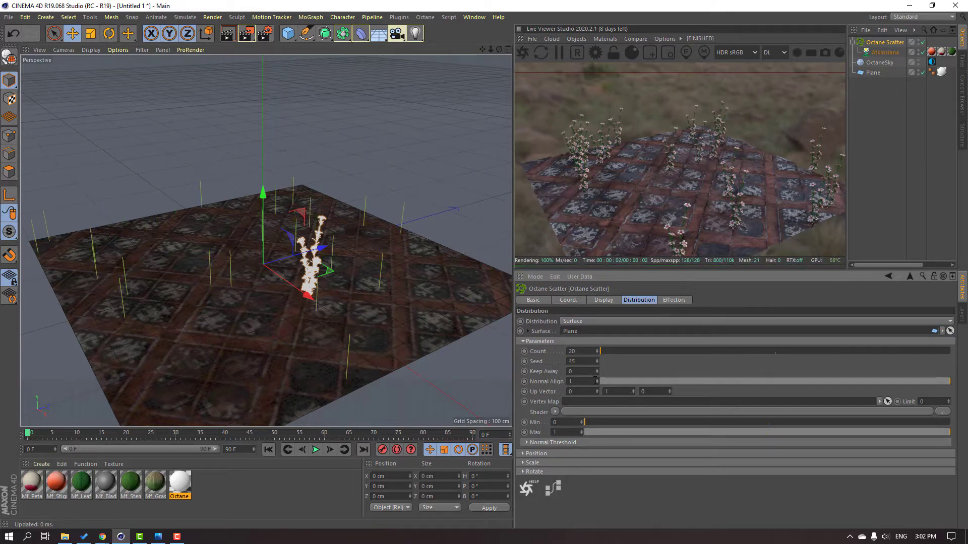
# - Increase the Octane Scatter's Count to 50 for denser flowers on the tiles
pyautogui.scroll(5, 316, 289)
pyautogui.scroll(2, 315, 286)
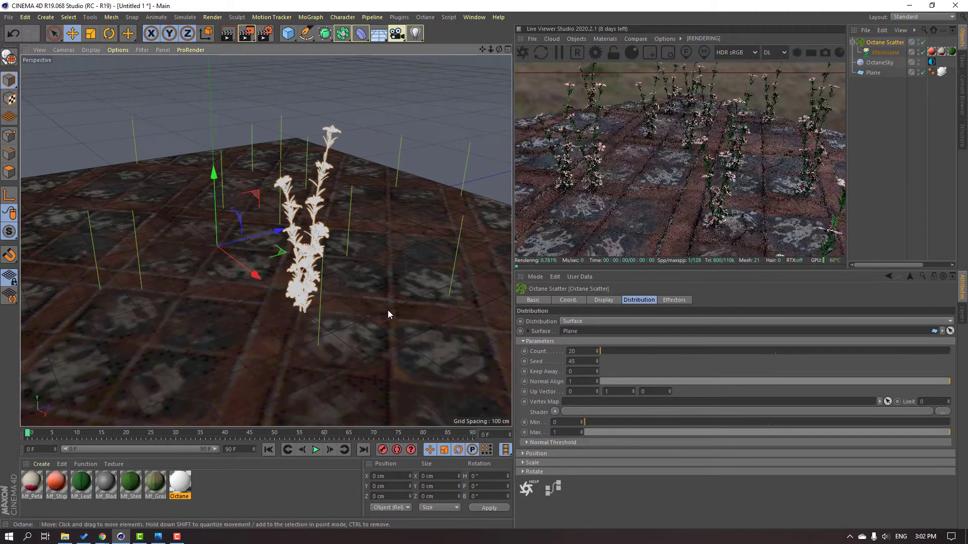
pyautogui.keyDown('alt'); pyautogui.moveTo(388, 310); pyautogui.dragTo(338, 281); pyautogui.keyUp('alt')
pyautogui.scroll(3, 299, 308)
pyautogui.click(572, 351)
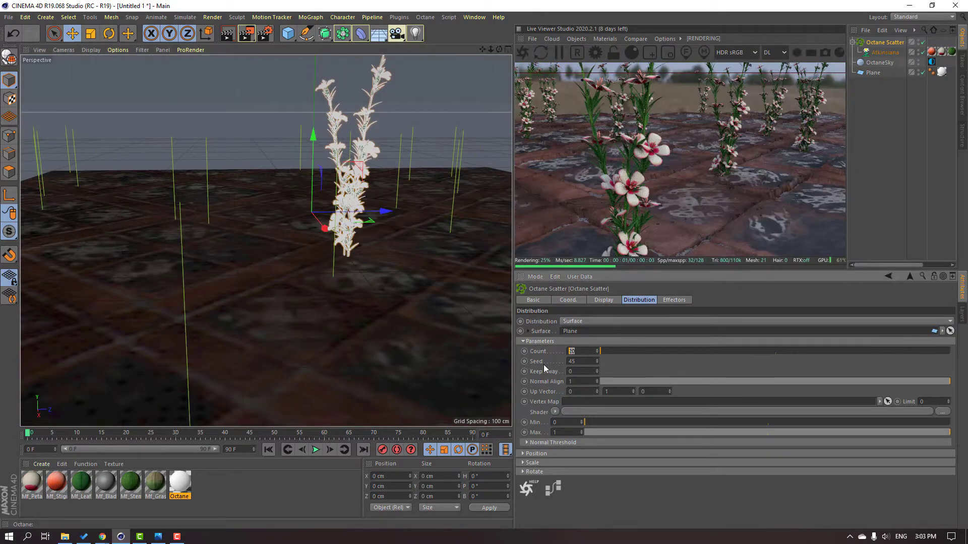
pyautogui.write('50')
pyautogui.press('Return')
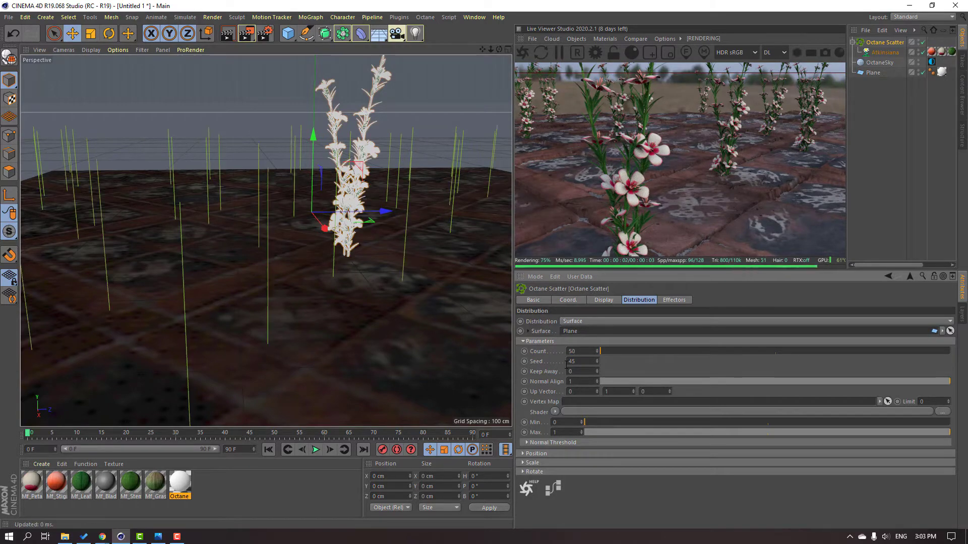
# - Replace the OctaneSky environment texture with the abandoned_parking_1k HDR file
pyautogui.keyDown('alt'); pyautogui.moveTo(291, 335); pyautogui.dragTo(367, 287); pyautogui.keyUp('alt')
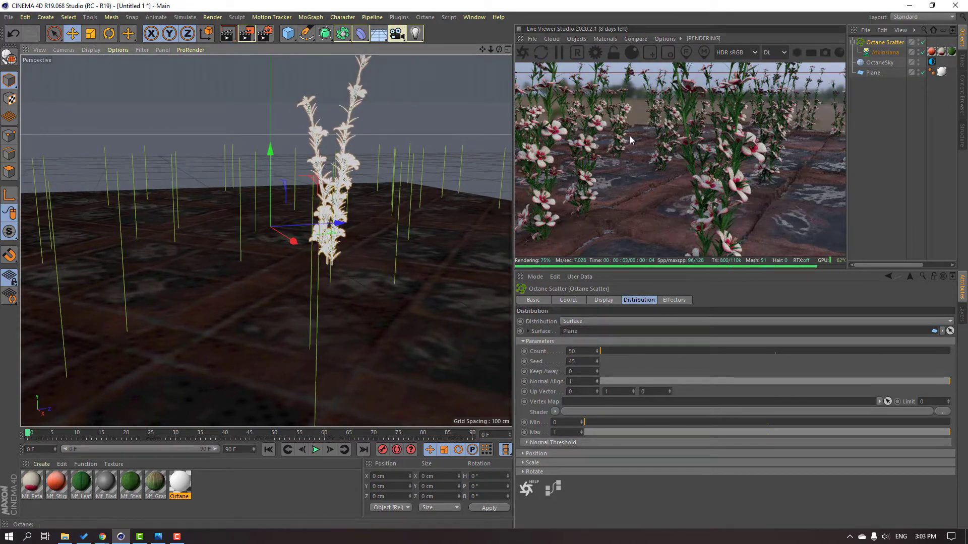
pyautogui.click(932, 63)
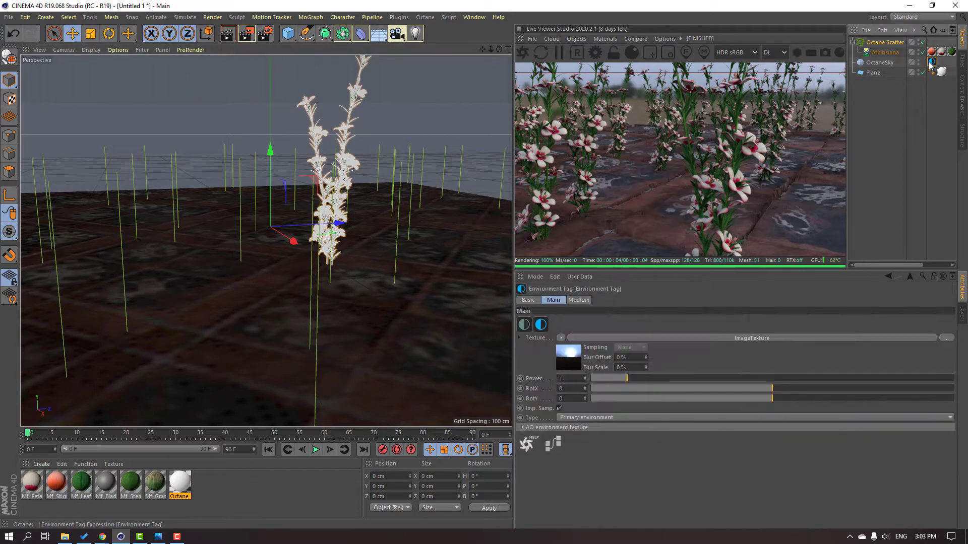
pyautogui.click(746, 338)
pyautogui.click(949, 323)
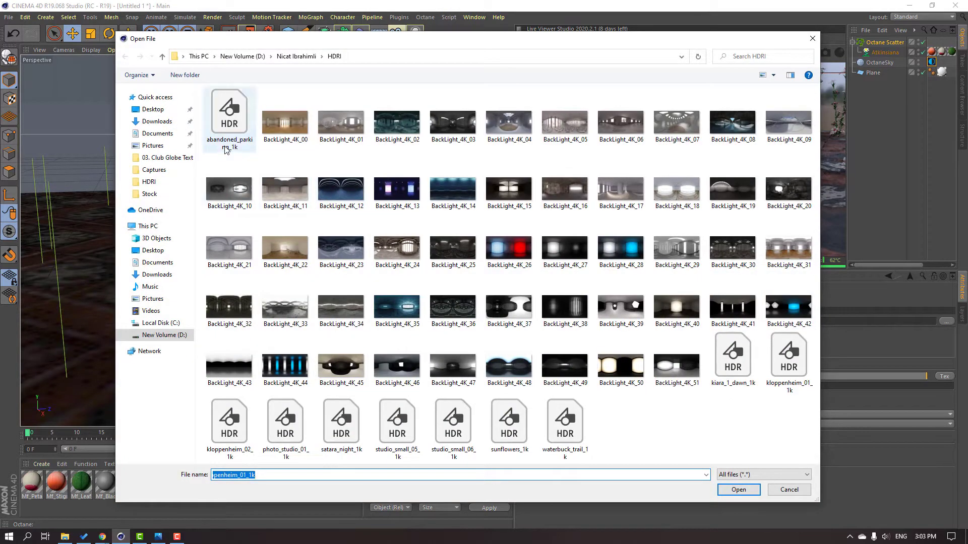
pyautogui.click(229, 114)
pyautogui.click(739, 489)
pyautogui.click(538, 306)
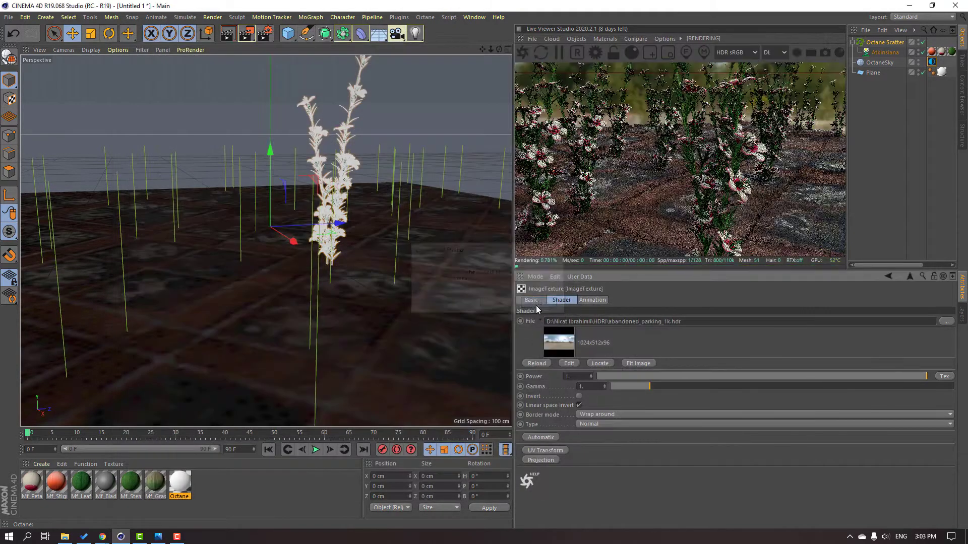
# - Add an Octane Camera from a raised view over the scattered flowers and make it the active camera
pyautogui.scroll(-3, 262, 242)
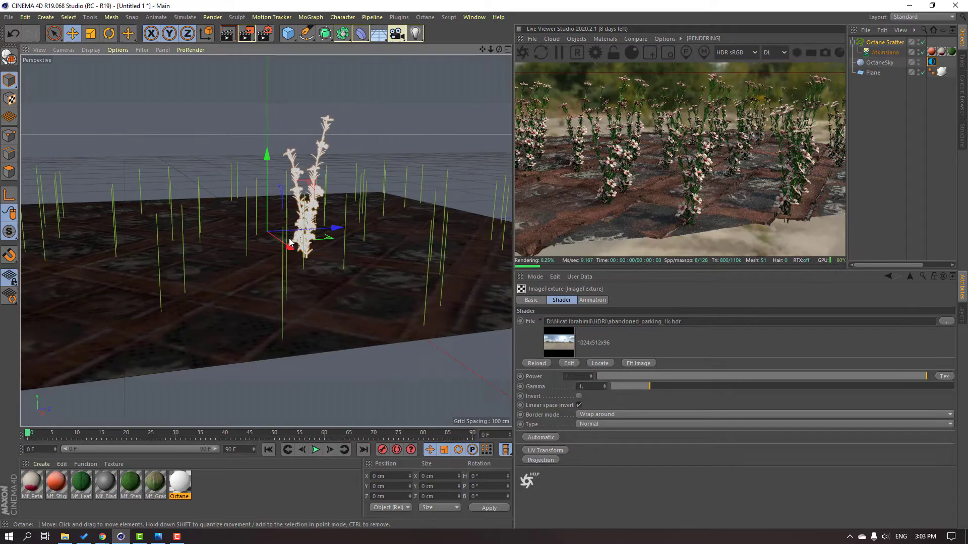
pyautogui.keyDown('alt'); pyautogui.moveTo(290, 242); pyautogui.dragTo(283, 269); pyautogui.keyUp('alt')
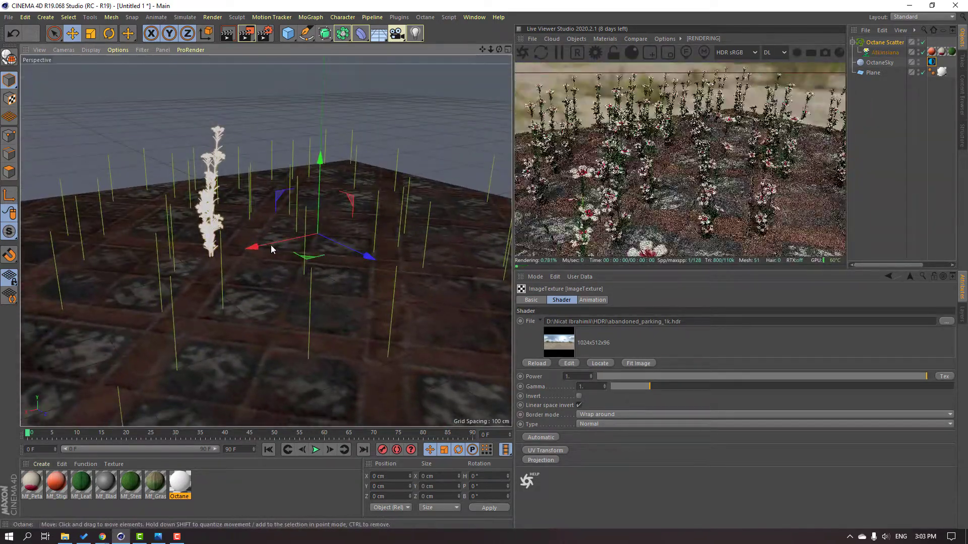
pyautogui.scroll(3, 285, 265)
pyautogui.scroll(3, 274, 253)
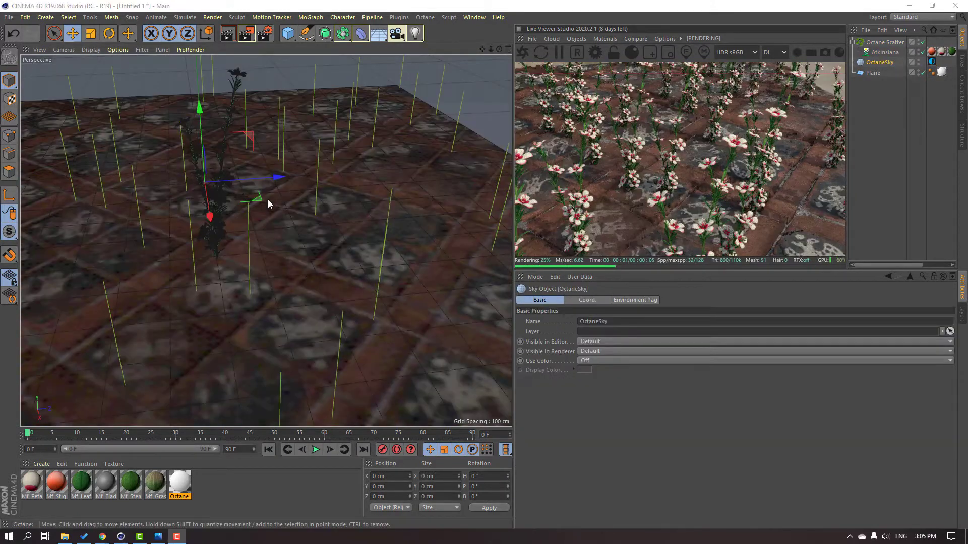
pyautogui.scroll(-5, 298, 194)
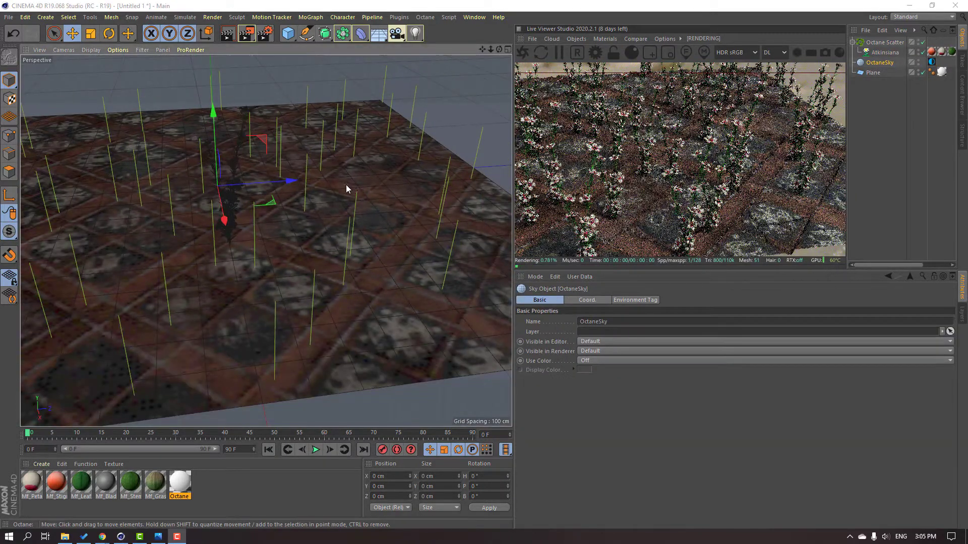
pyautogui.scroll(3, 337, 180)
pyautogui.click(578, 40)
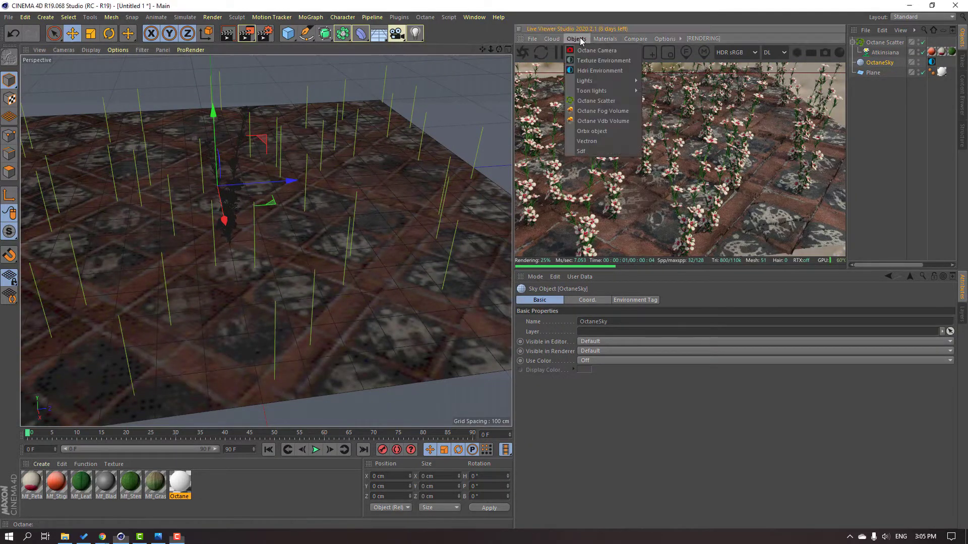
pyautogui.click(596, 50)
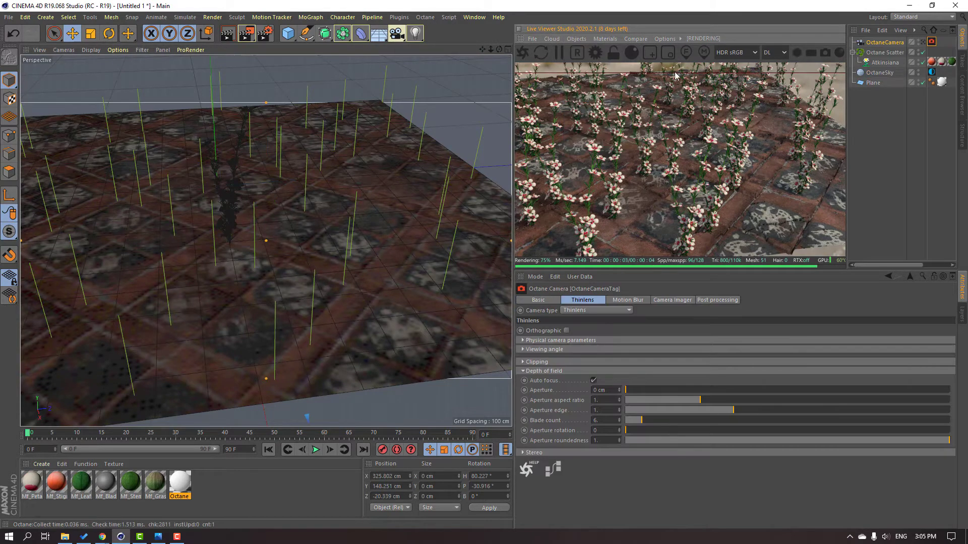
pyautogui.click(923, 43)
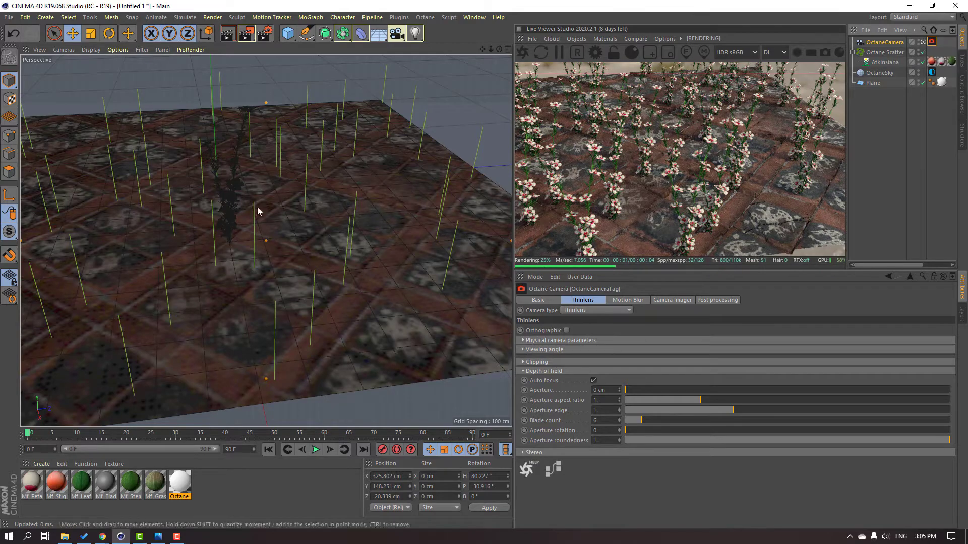
# - Frame the Octane Camera low and close to the flowers, with a foreground stem standing against the rows behind
pyautogui.scroll(10, 259, 210)
pyautogui.keyDown('alt'); pyautogui.moveTo(317, 252); pyautogui.dragTo(361, 177); pyautogui.keyUp('alt')
pyautogui.keyDown('alt'); pyautogui.moveTo(344, 214); pyautogui.dragTo(339, 190); pyautogui.keyUp('alt')
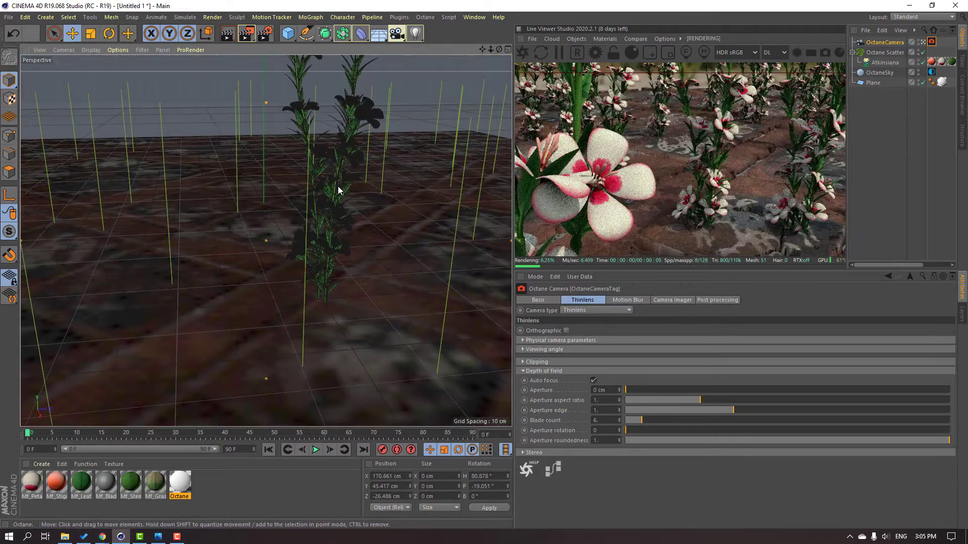
pyautogui.keyDown('alt'); pyautogui.moveTo(334, 214); pyautogui.dragTo(350, 194, button='middle'); pyautogui.keyUp('alt')
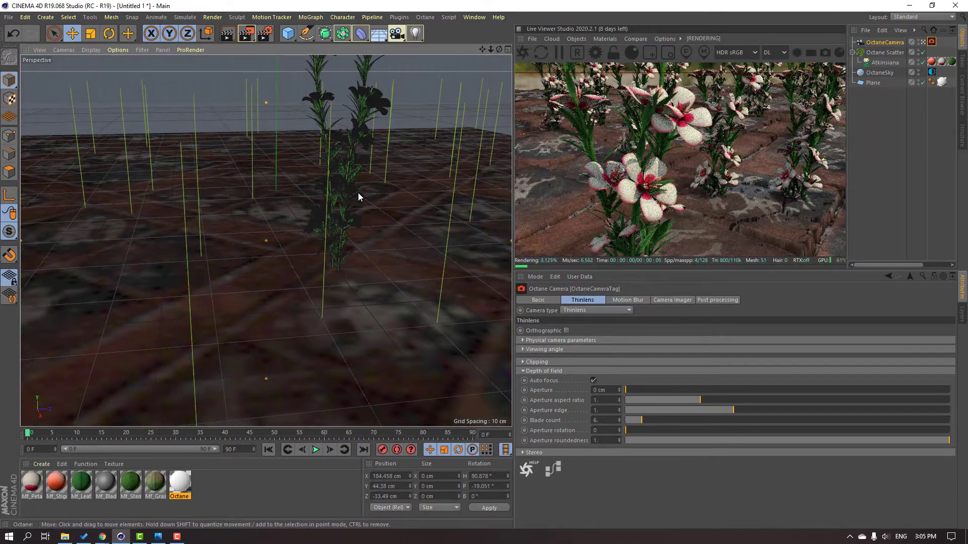
pyautogui.scroll(-2, 361, 193)
pyautogui.keyDown('alt'); pyautogui.moveTo(351, 204); pyautogui.dragTo(355, 195); pyautogui.keyUp('alt')
pyautogui.keyDown('alt'); pyautogui.moveTo(355, 194); pyautogui.dragTo(359, 168, button='middle'); pyautogui.keyUp('alt')
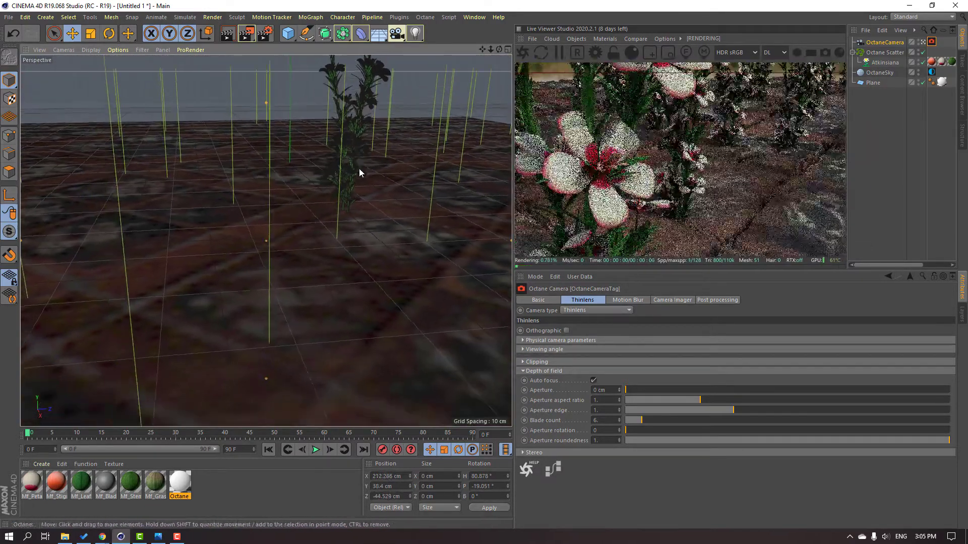
pyautogui.scroll(-2, 359, 168)
pyautogui.keyDown('alt'); pyautogui.moveTo(366, 173); pyautogui.dragTo(356, 207); pyautogui.keyUp('alt')
pyautogui.keyDown('alt'); pyautogui.moveTo(355, 207); pyautogui.dragTo(347, 229, button='middle'); pyautogui.keyUp('alt')
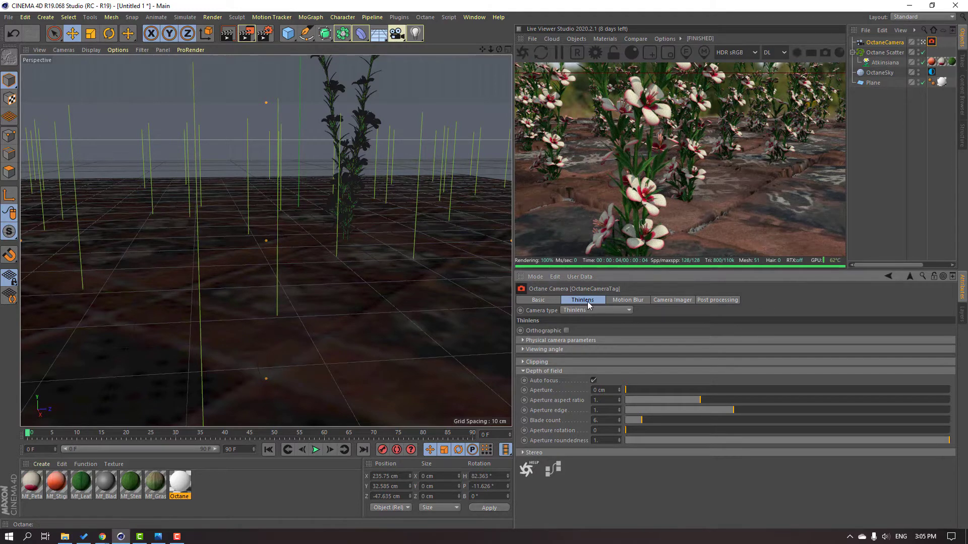
# - Set the Octane Camera's depth-of-field Aperture to about 1.769 cm
pyautogui.click(522, 371)
pyautogui.click(523, 372)
pyautogui.moveTo(631, 391); pyautogui.dragTo(768, 390)
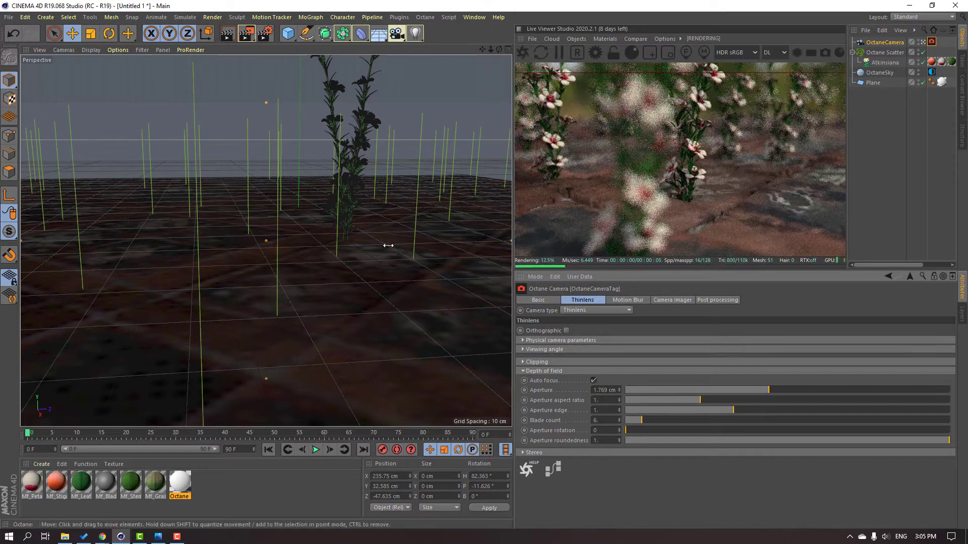
# - Reframe the Octane Camera around the flowers to a new low angle, at a heading of about 37.7°
pyautogui.moveTo(395, 245)
pyautogui.keyDown('alt'); pyautogui.mouseDown()
pyautogui.moveTo(378, 244)
pyautogui.moveTo(399, 246)
pyautogui.mouseUp(); pyautogui.keyUp('alt')
pyautogui.moveTo(402, 237)
pyautogui.keyDown('alt'); pyautogui.mouseDown(button='middle')
pyautogui.moveTo(408, 212)
pyautogui.moveTo(399, 252)
pyautogui.mouseUp(button='middle'); pyautogui.keyUp('alt')
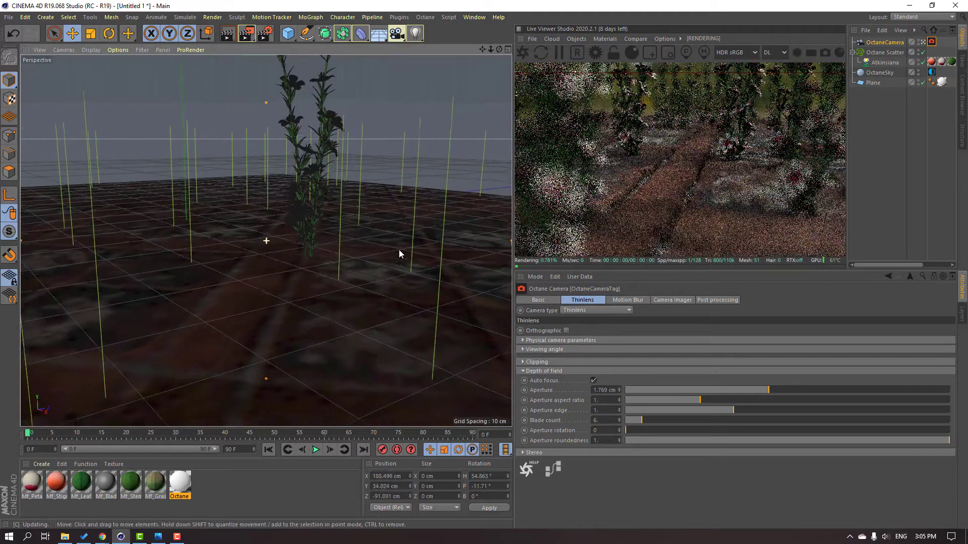
pyautogui.keyDown('alt'); pyautogui.moveTo(400, 252); pyautogui.dragTo(396, 246, button='right'); pyautogui.keyUp('alt')
pyautogui.keyDown('alt'); pyautogui.moveTo(361, 262); pyautogui.dragTo(388, 255); pyautogui.keyUp('alt')
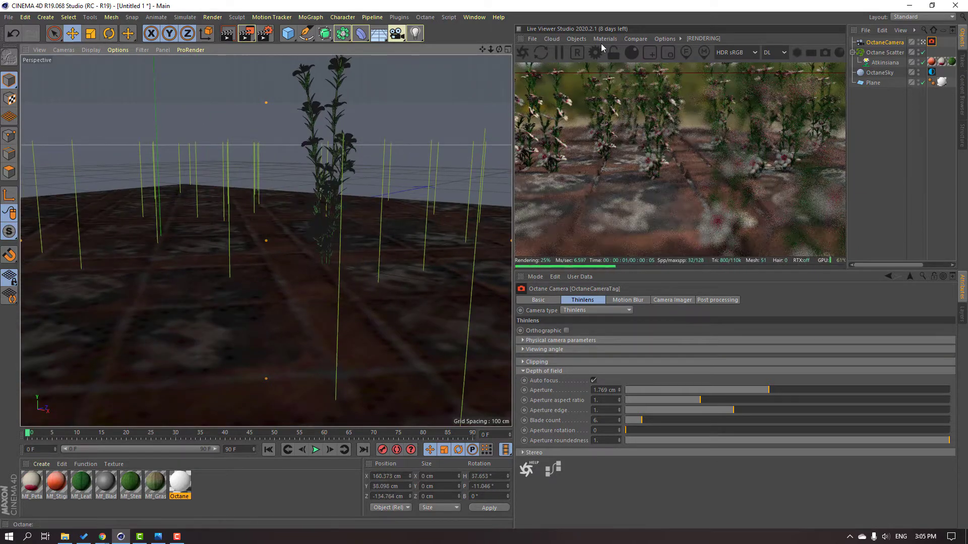
# - Add a MoGraph Random effector to the scene for the Octane Scatter
pyautogui.click(884, 53)
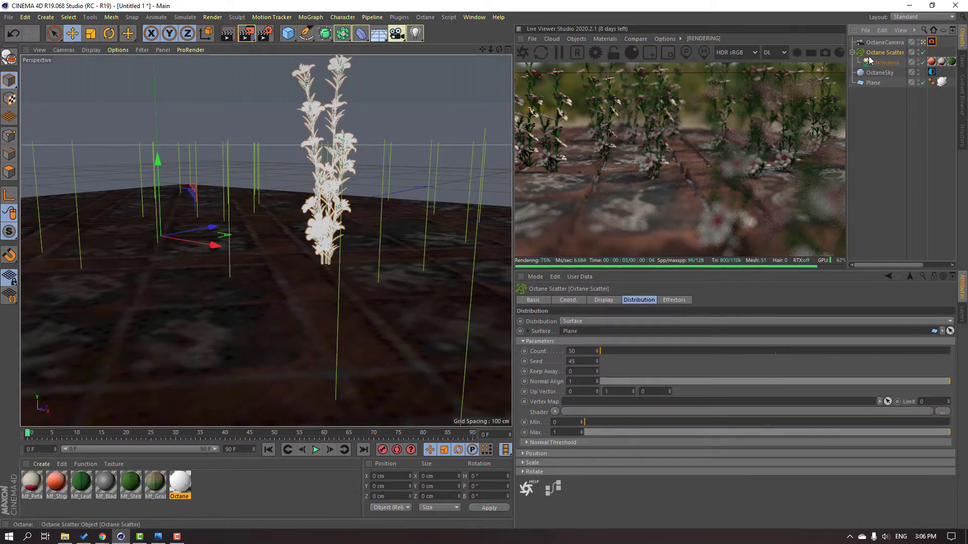
pyautogui.click(310, 18)
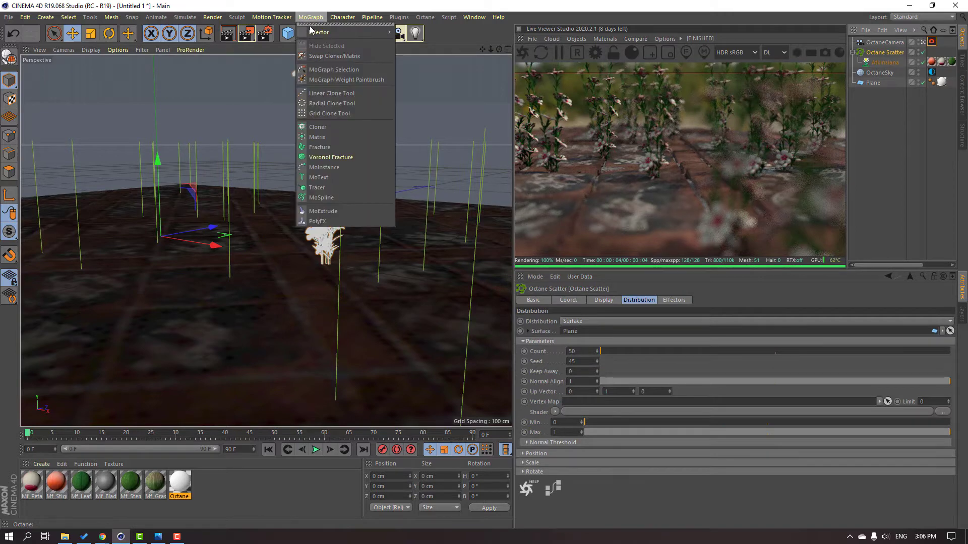
pyautogui.moveTo(312, 37)
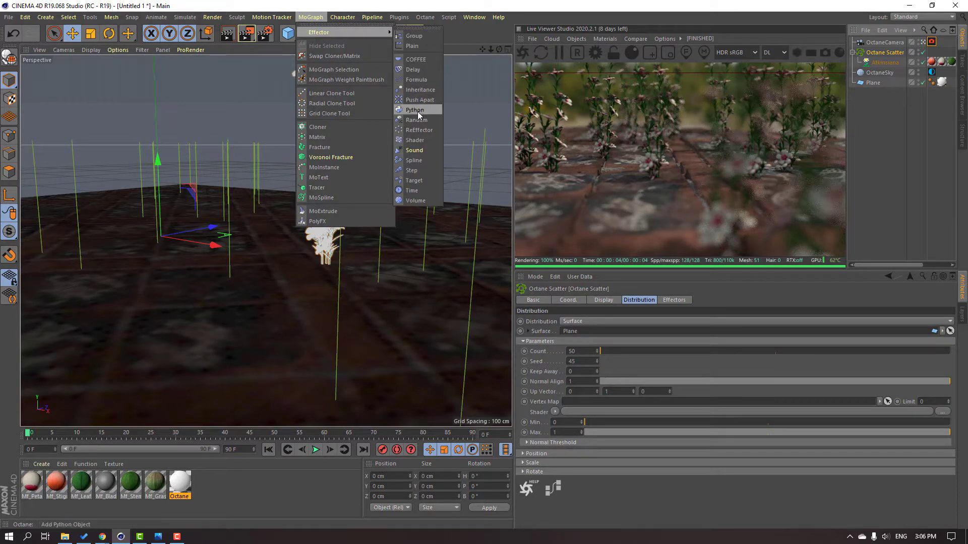
pyautogui.moveTo(362, 35)
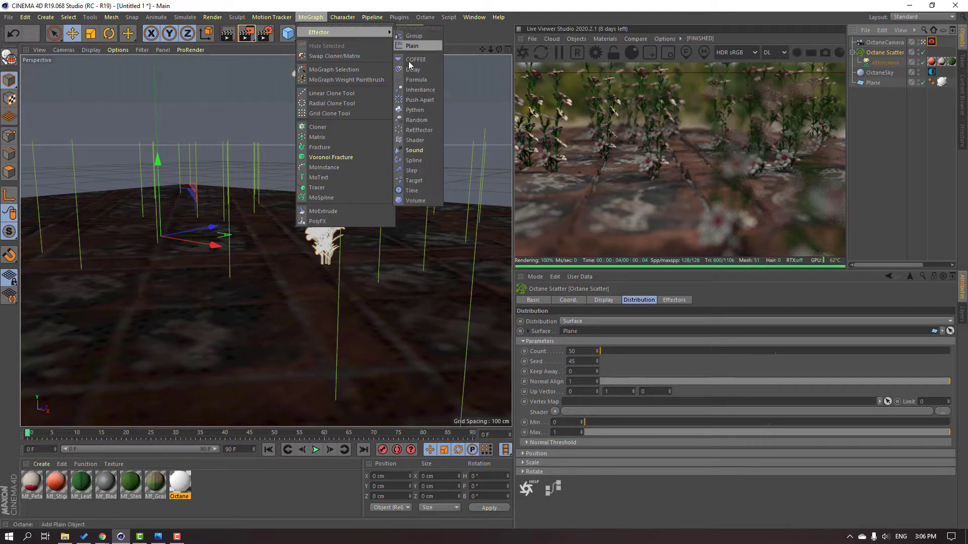
pyautogui.click(412, 119)
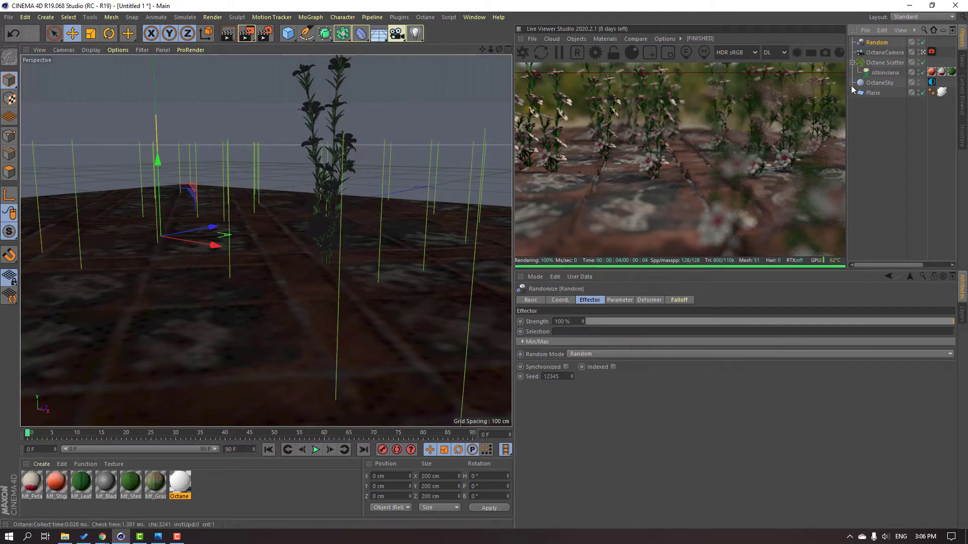
pyautogui.keyDown('alt'); pyautogui.moveTo(355, 182); pyautogui.dragTo(433, 240); pyautogui.keyUp('alt')
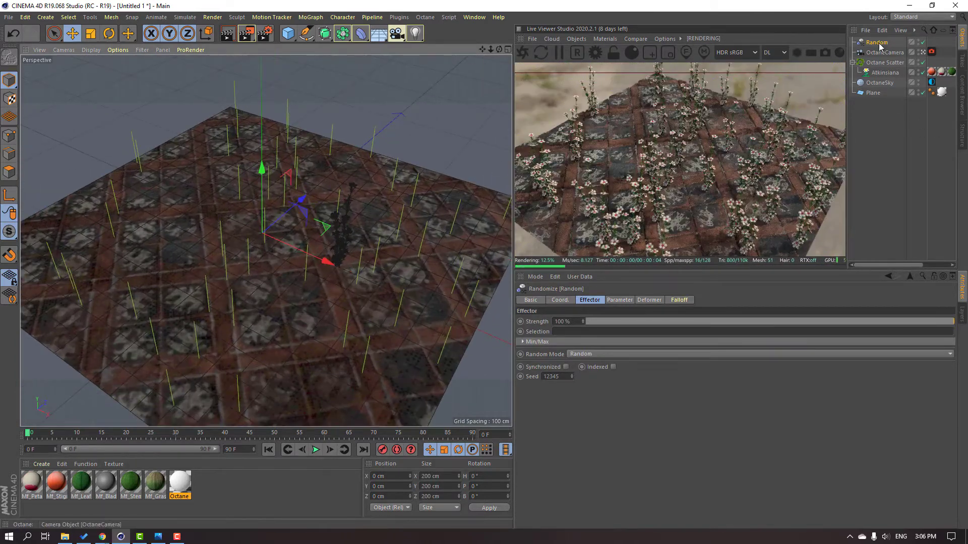
# - Set the Random effector's position offsets to 145 cm in X, 153 cm in Y and about 90 cm in Z
pyautogui.click(924, 43)
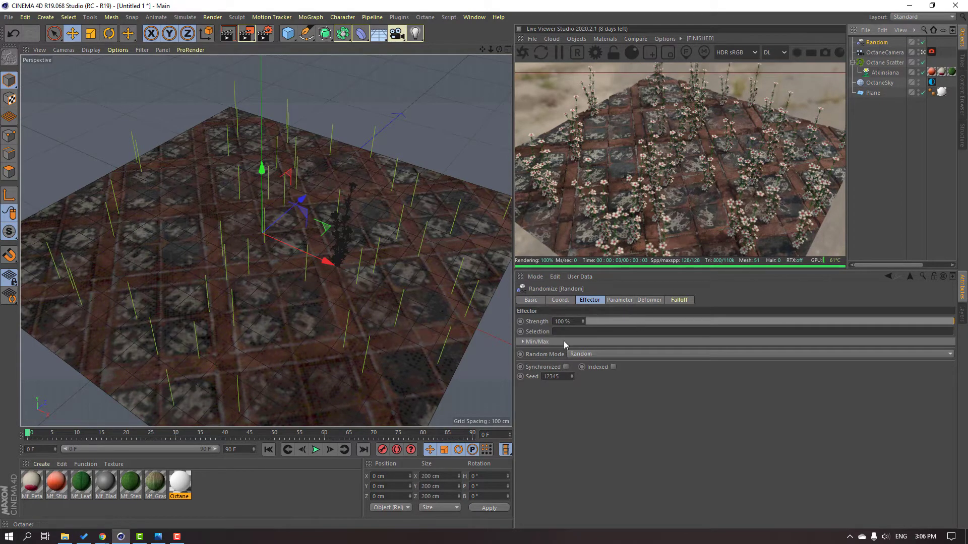
pyautogui.click(559, 301)
pyautogui.click(616, 301)
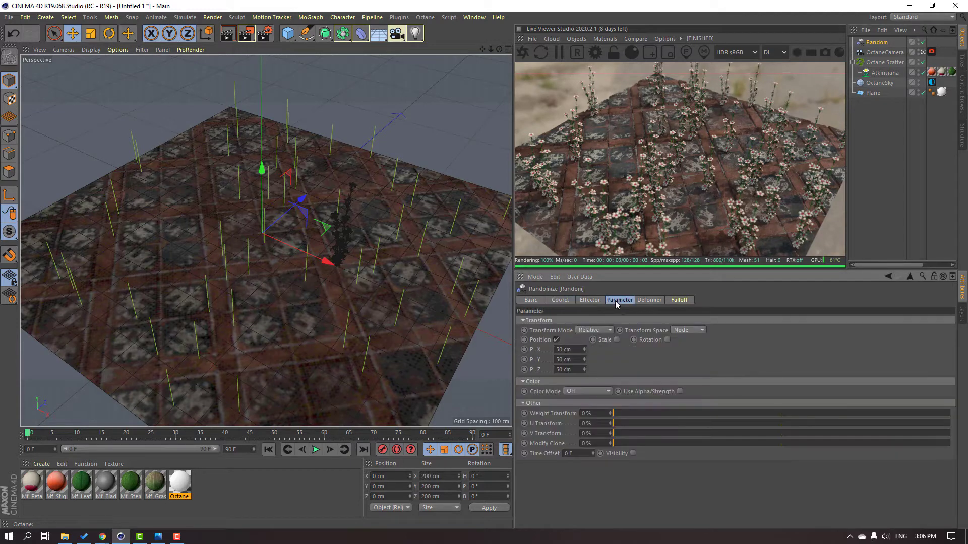
pyautogui.click(589, 301)
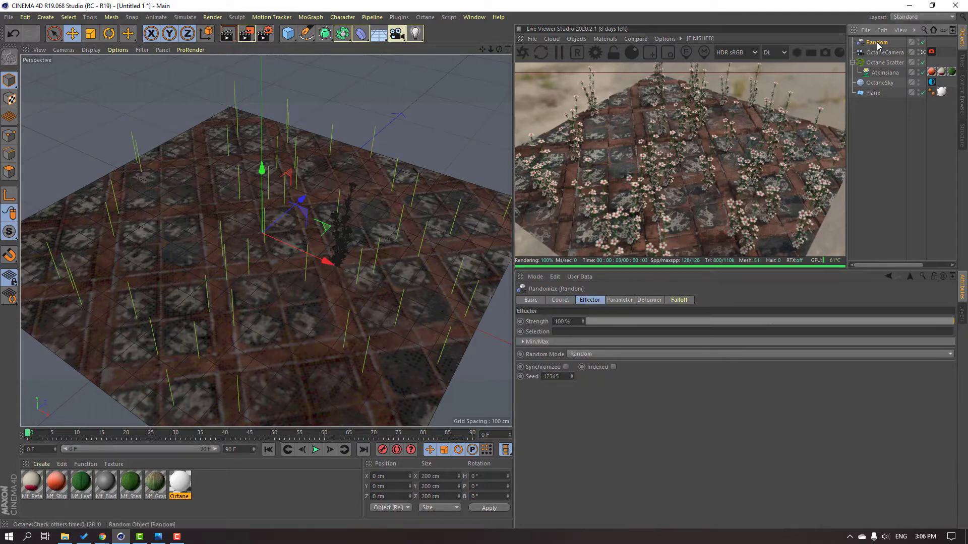
pyautogui.click(618, 302)
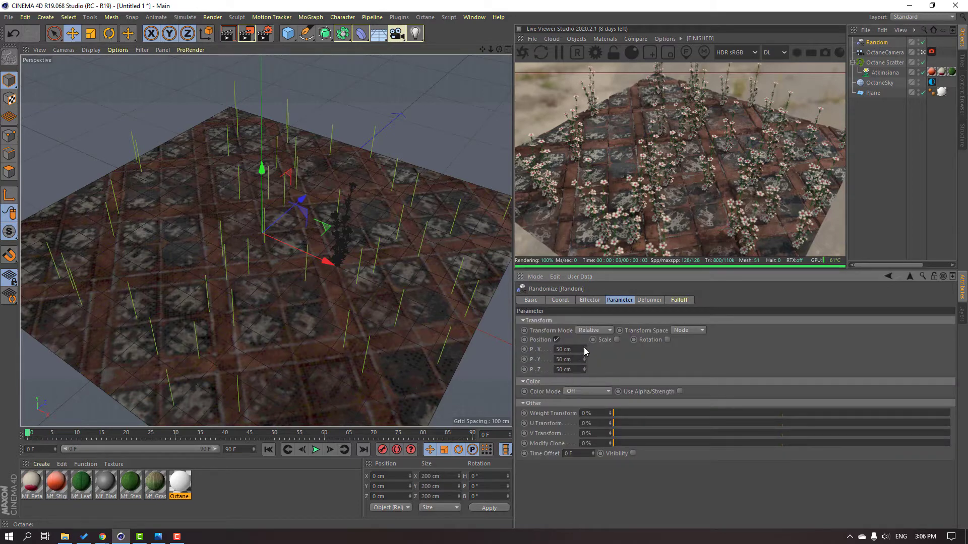
pyautogui.moveTo(584, 349); pyautogui.dragTo(584, 307)
pyautogui.moveTo(585, 369); pyautogui.dragTo(585, 346)
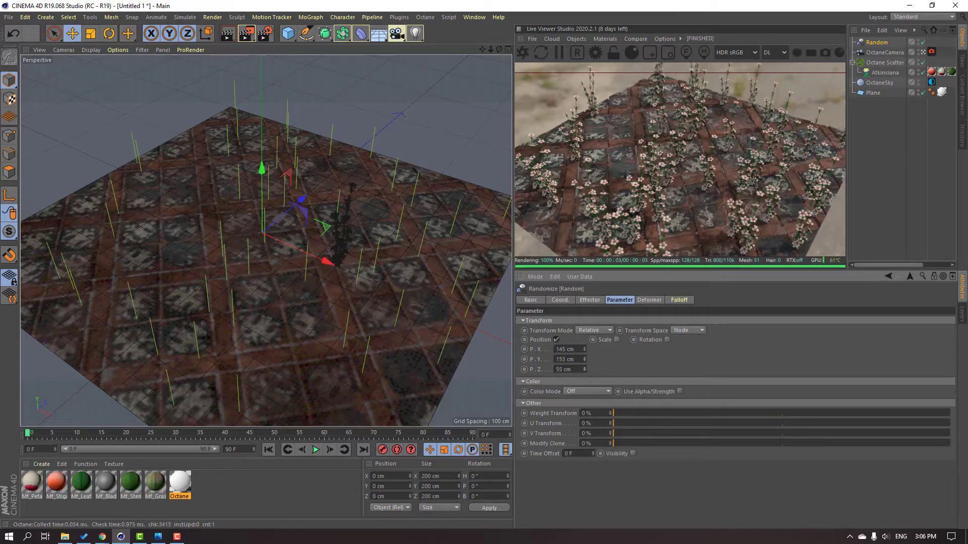
# - Assign the Random effector to the Octane Scatter's list of effectors
pyautogui.click(883, 63)
pyautogui.click(675, 300)
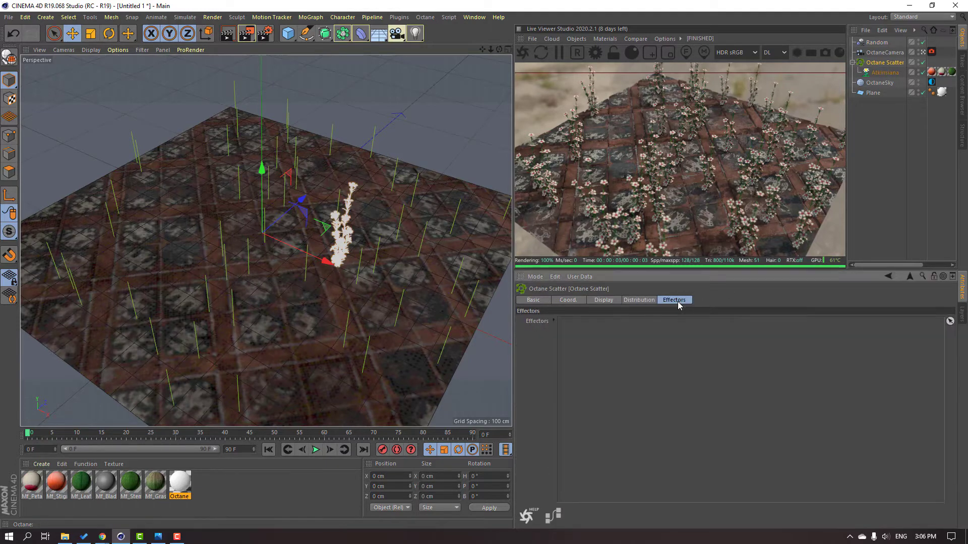
pyautogui.moveTo(877, 43); pyautogui.dragTo(608, 343)
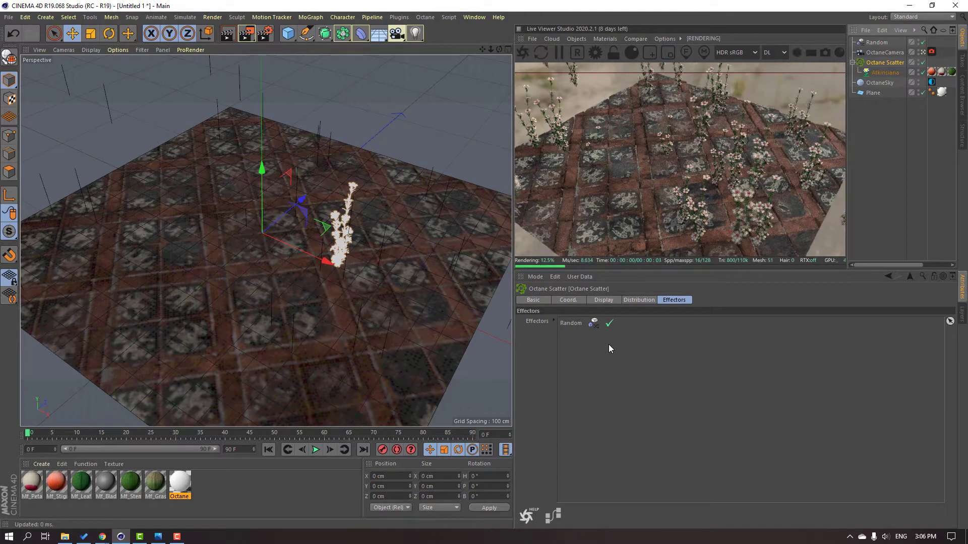
pyautogui.keyDown('alt'); pyautogui.moveTo(293, 286); pyautogui.dragTo(354, 270); pyautogui.keyUp('alt')
# - Set the Random effector's vertical position offset, P.Y, to 0 cm
pyautogui.click(876, 43)
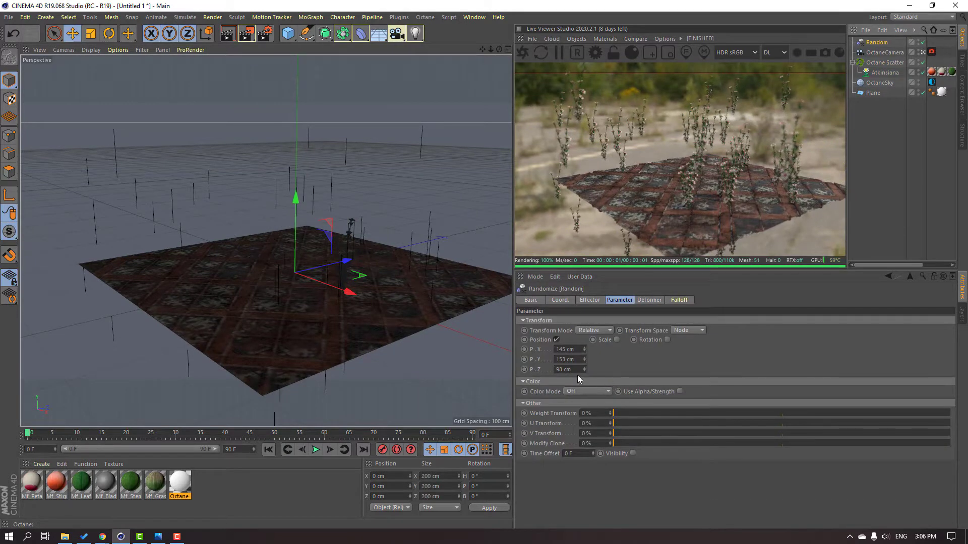
pyautogui.moveTo(584, 360); pyautogui.dragTo(504, 375)
pyautogui.write('0')
pyautogui.press('Return')
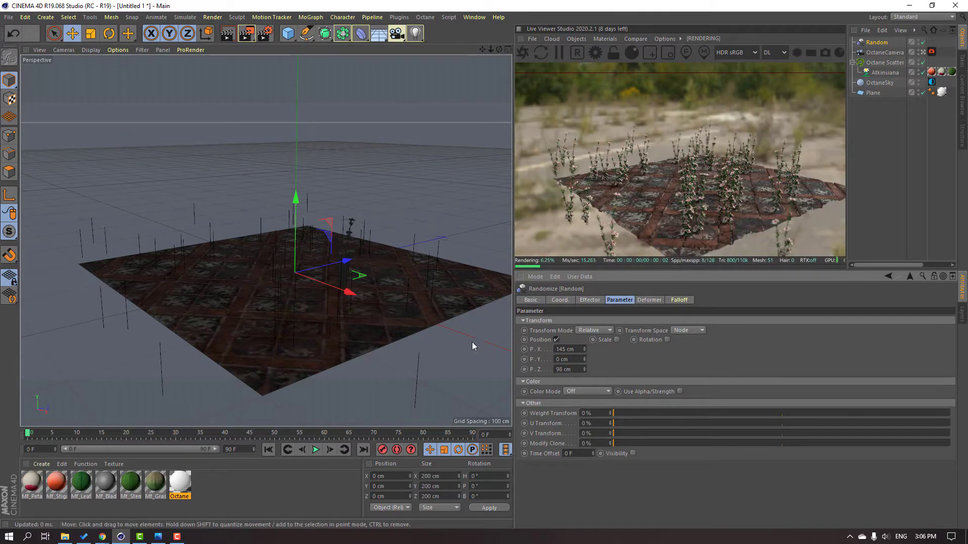
# - Examine the randomly offset flowers in the render from several low, close angles over the tiled plane
pyautogui.scroll(4, 321, 287)
pyautogui.scroll(4, 328, 290)
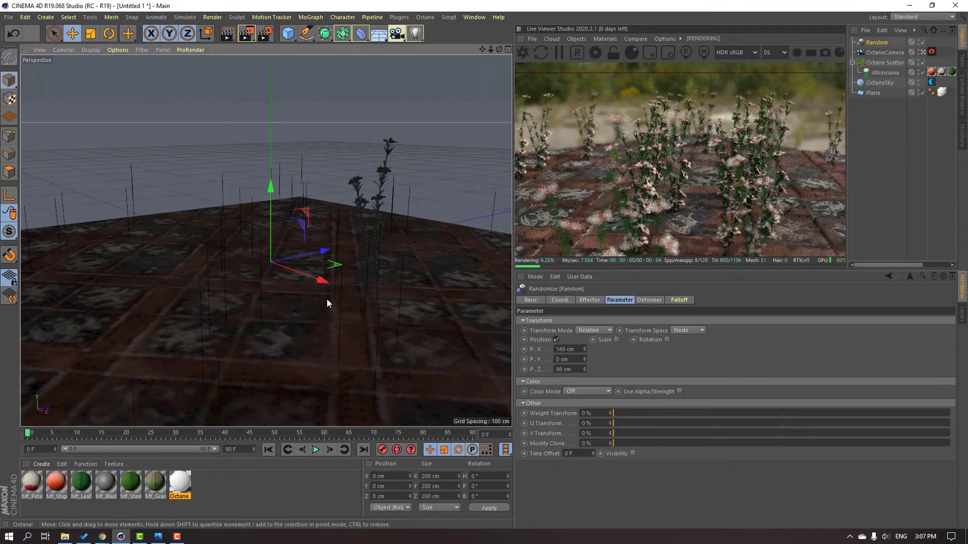
pyautogui.scroll(5, 330, 268)
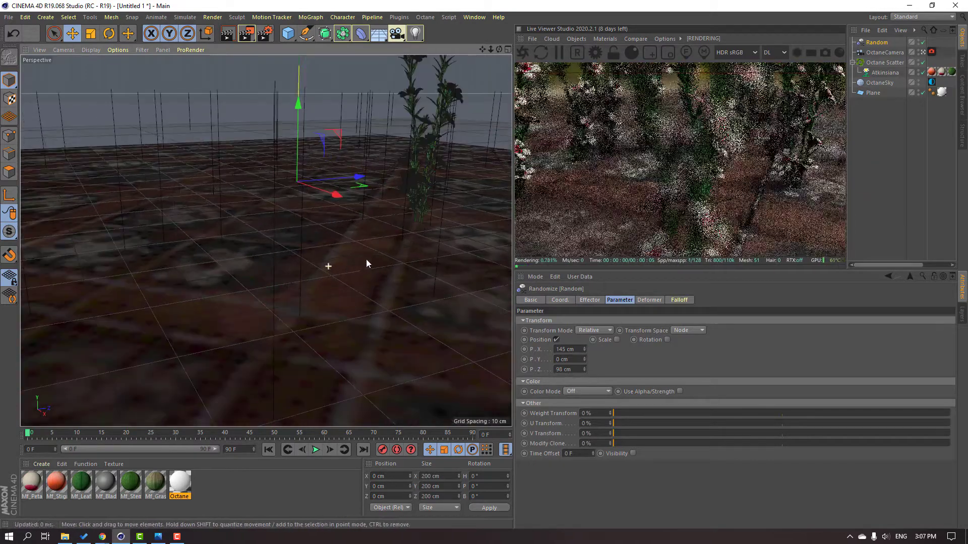
pyautogui.keyDown('alt'); pyautogui.moveTo(360, 301); pyautogui.dragTo(356, 280); pyautogui.keyUp('alt')
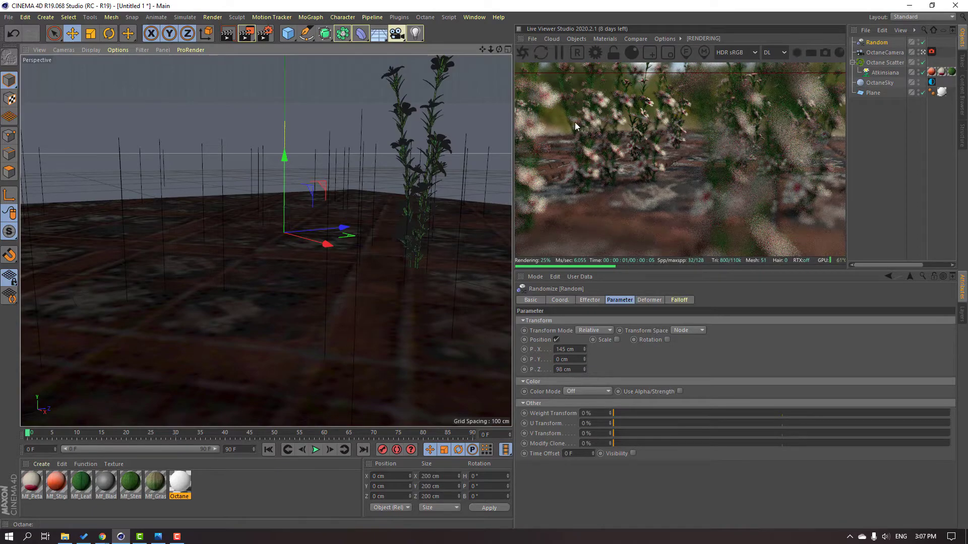
pyautogui.keyDown('alt'); pyautogui.moveTo(280, 267); pyautogui.dragTo(321, 273); pyautogui.keyUp('alt')
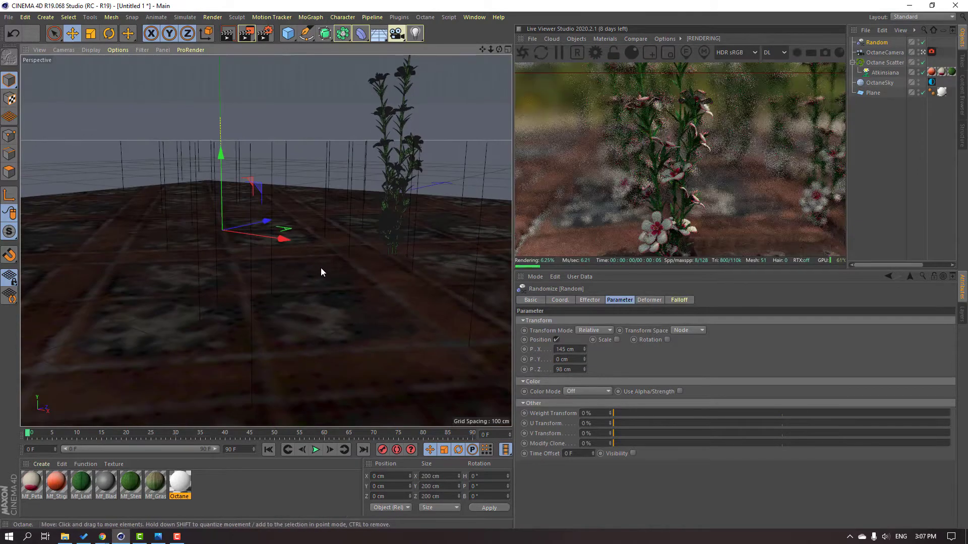
pyautogui.scroll(5, 326, 248)
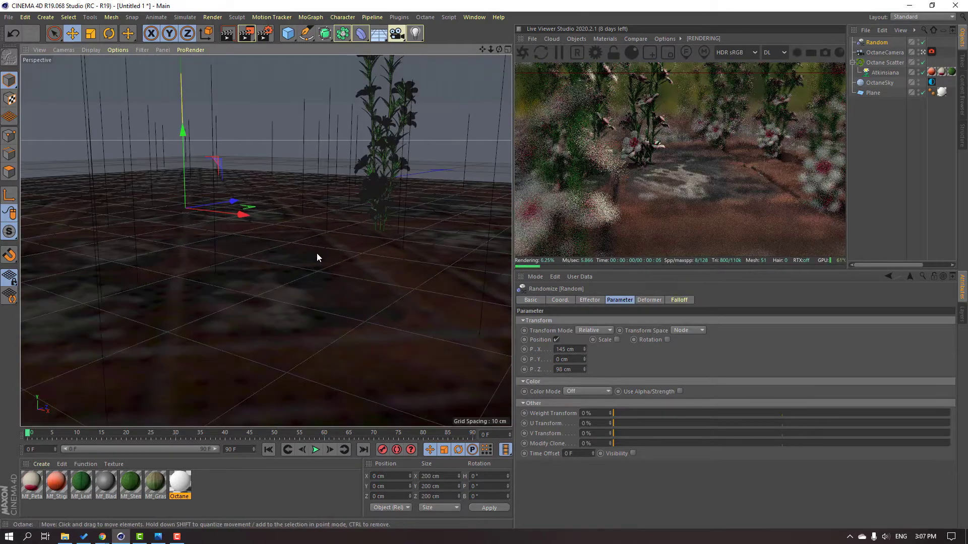
pyautogui.keyDown('alt'); pyautogui.moveTo(304, 259); pyautogui.dragTo(340, 260); pyautogui.keyUp('alt')
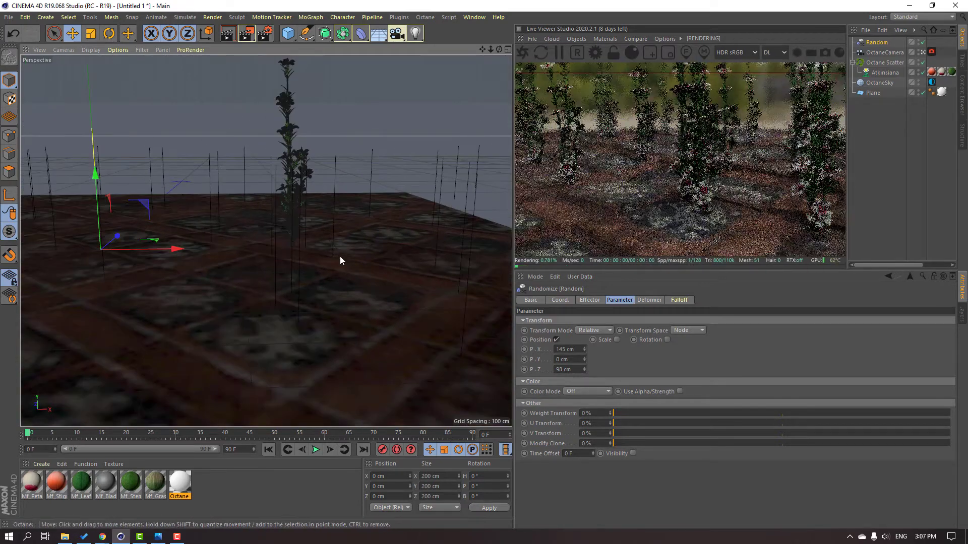
# - Reduce the Octane Scatter's distribution Count to 5
pyautogui.click(882, 62)
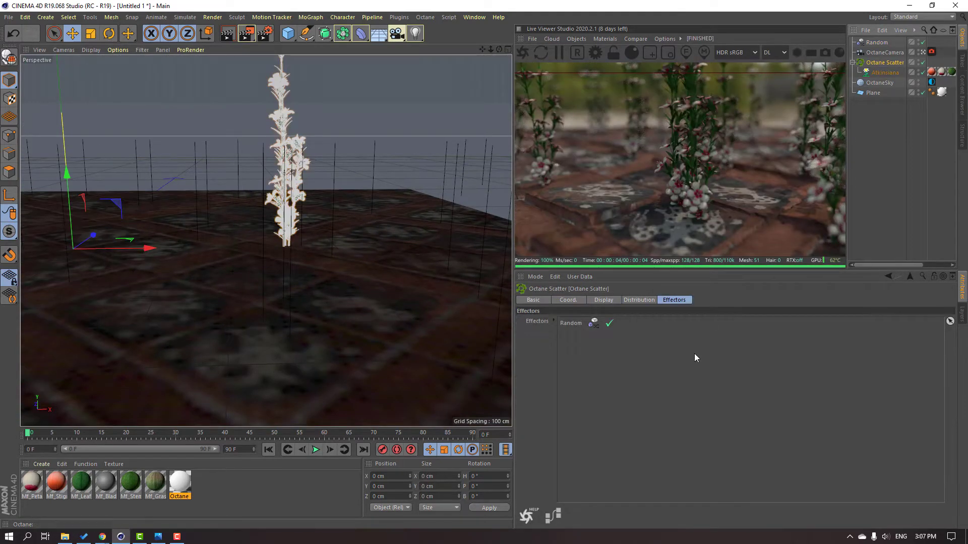
pyautogui.click(641, 301)
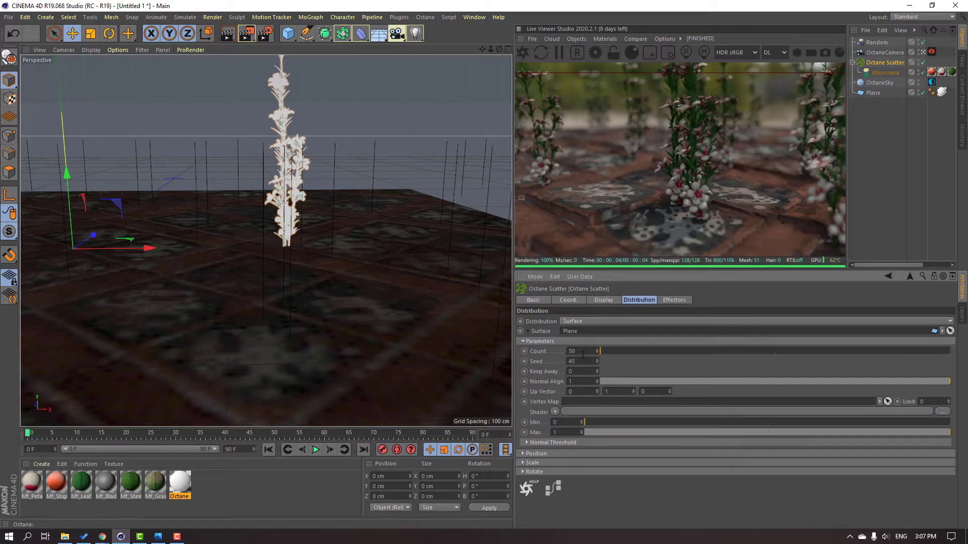
pyautogui.write('5')
pyautogui.press('Return')
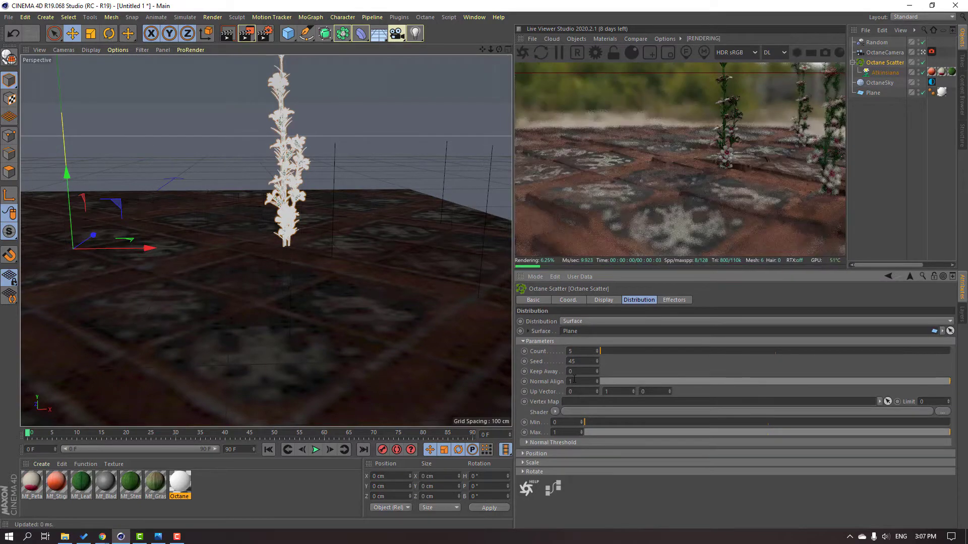
# - Set the Grass Node Count of the Atkinsiana MultiFlora object to 305
pyautogui.scroll(-3, 228, 230)
pyautogui.keyDown('alt'); pyautogui.moveTo(244, 235); pyautogui.dragTo(203, 211); pyautogui.keyUp('alt')
pyautogui.scroll(3, 203, 209)
pyautogui.keyDown('alt'); pyautogui.moveTo(203, 209); pyautogui.dragTo(314, 243, button='middle'); pyautogui.keyUp('alt')
pyautogui.keyDown('alt'); pyautogui.moveTo(315, 246); pyautogui.dragTo(303, 262); pyautogui.keyUp('alt')
pyautogui.click(884, 72)
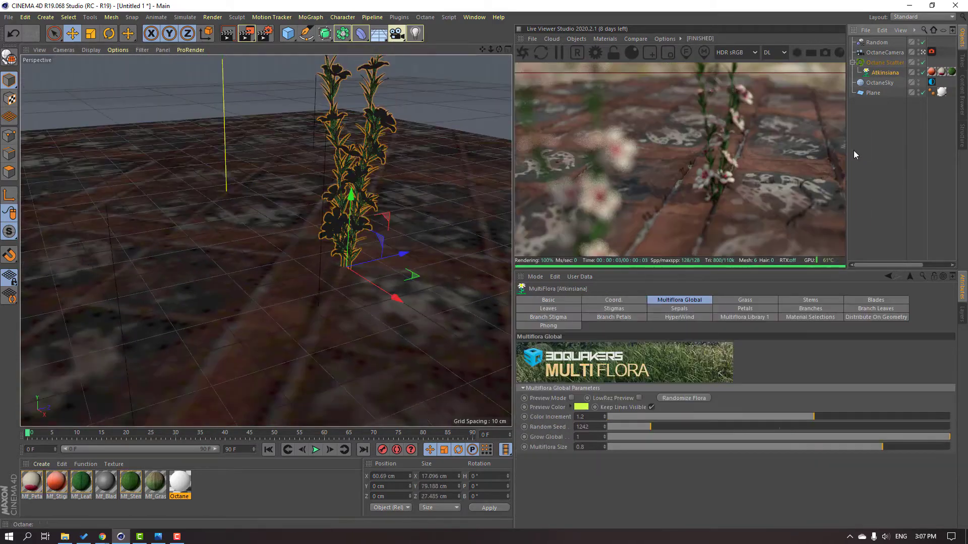
pyautogui.click(740, 301)
pyautogui.moveTo(651, 366); pyautogui.dragTo(736, 365)
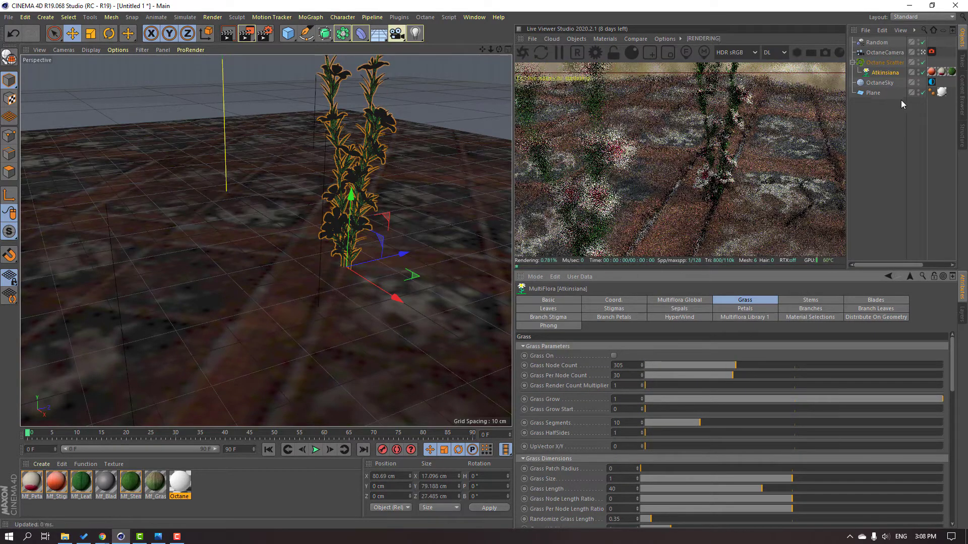
# - Try Stem Counts of 31 and 52 on the Atkinsiana MultiFlora object and settle on 15
pyautogui.click(803, 302)
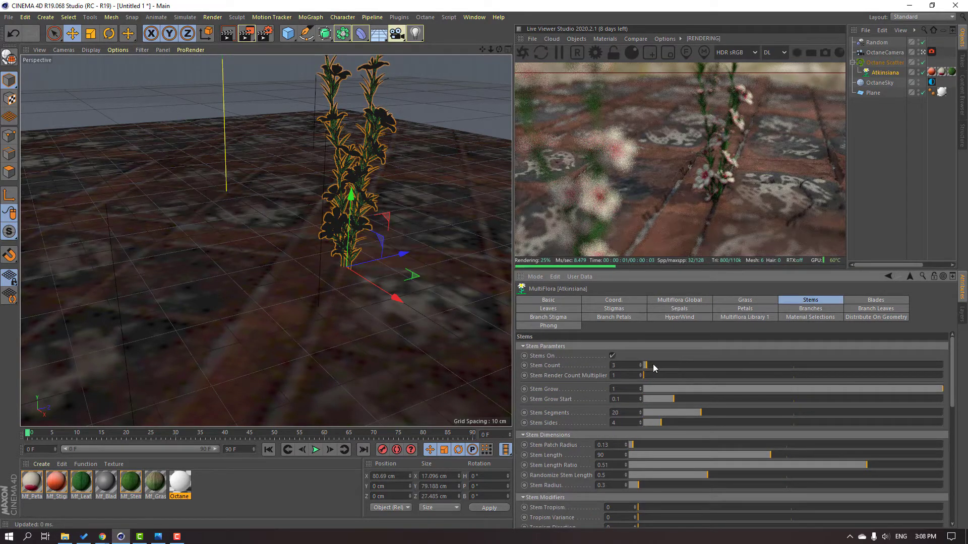
pyautogui.moveTo(652, 364); pyautogui.dragTo(688, 363)
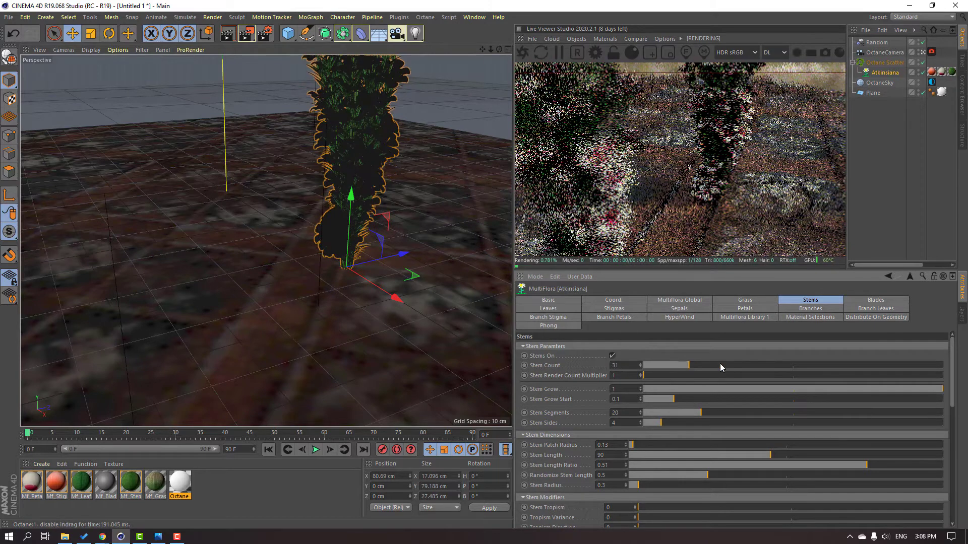
pyautogui.click(720, 364)
pyautogui.scroll(-2, 403, 186)
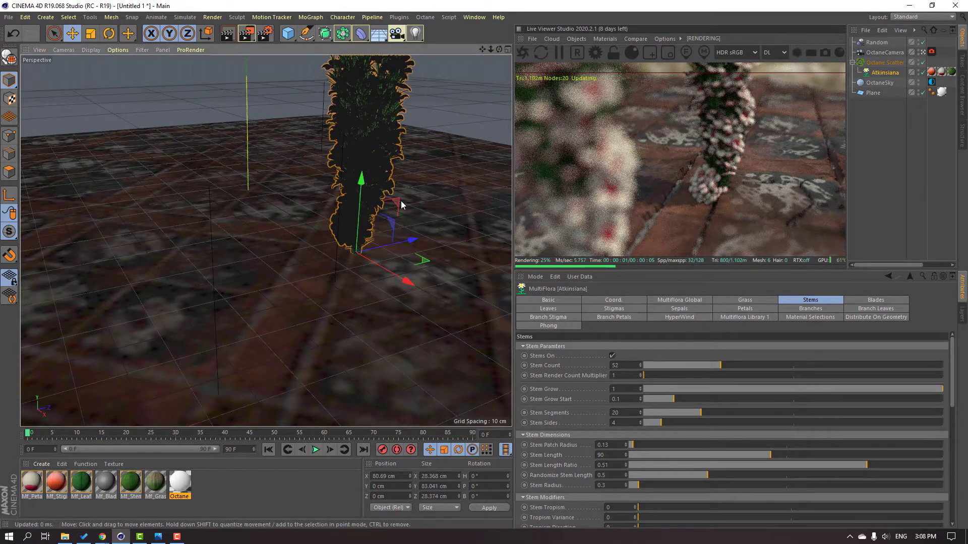
pyautogui.moveTo(624, 366); pyautogui.dragTo(597, 373)
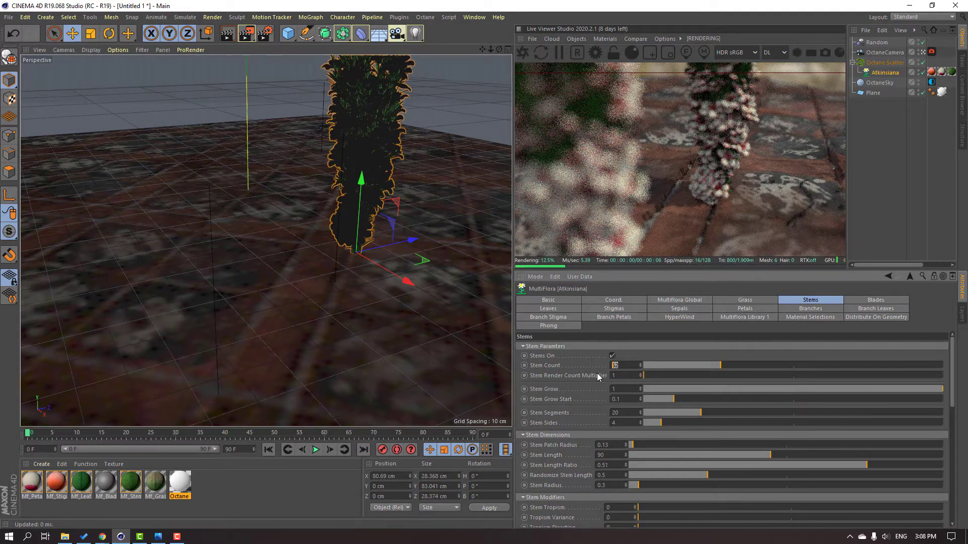
pyautogui.write('15')
pyautogui.press('Return')
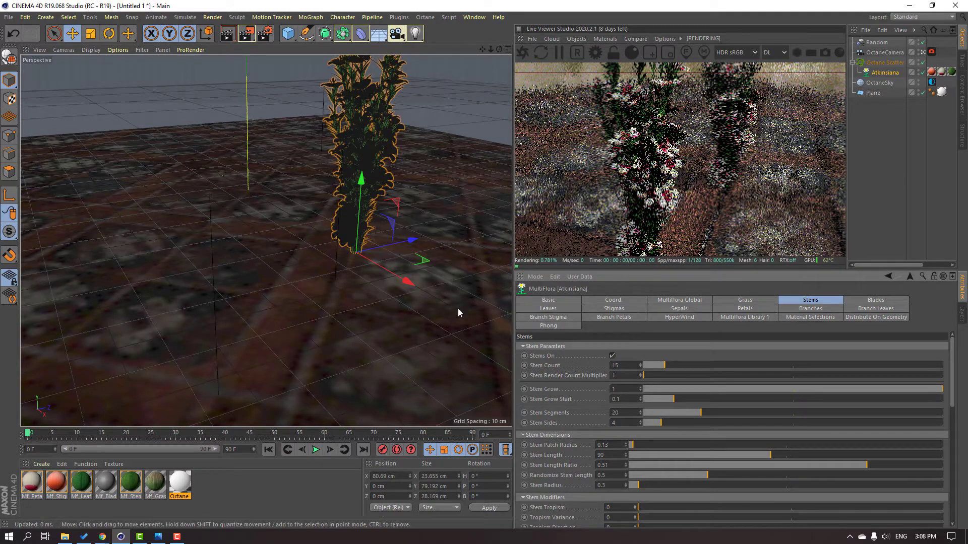
pyautogui.scroll(6, 398, 156)
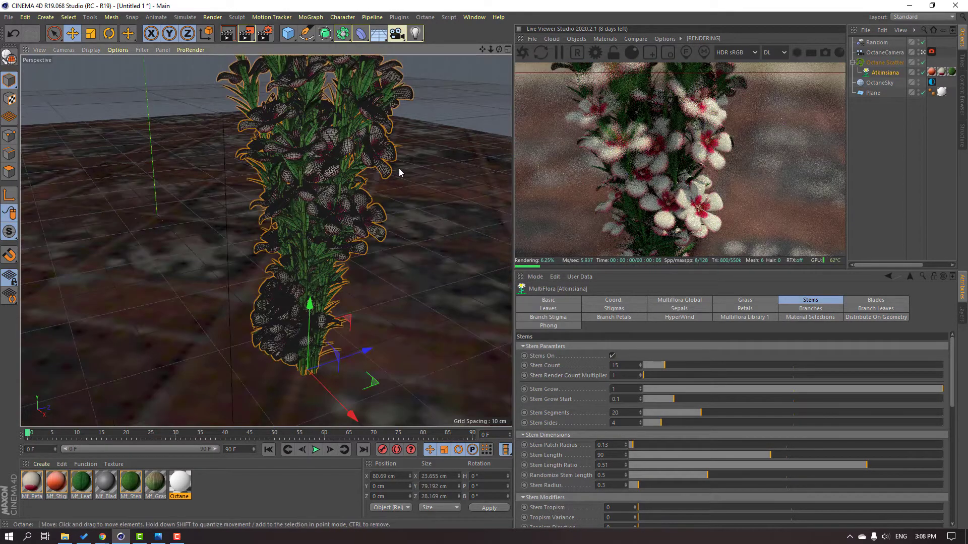
pyautogui.scroll(-8, 399, 172)
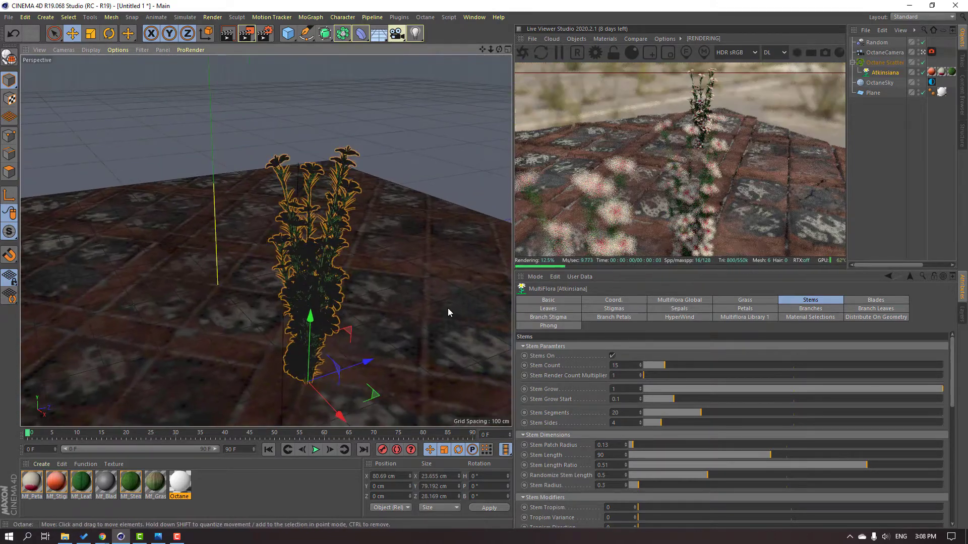
# - Replace the Atkinsiana flower with the Susans preset from MultiFlora Library 1
pyautogui.click(749, 318)
pyautogui.scroll(-10, 631, 408)
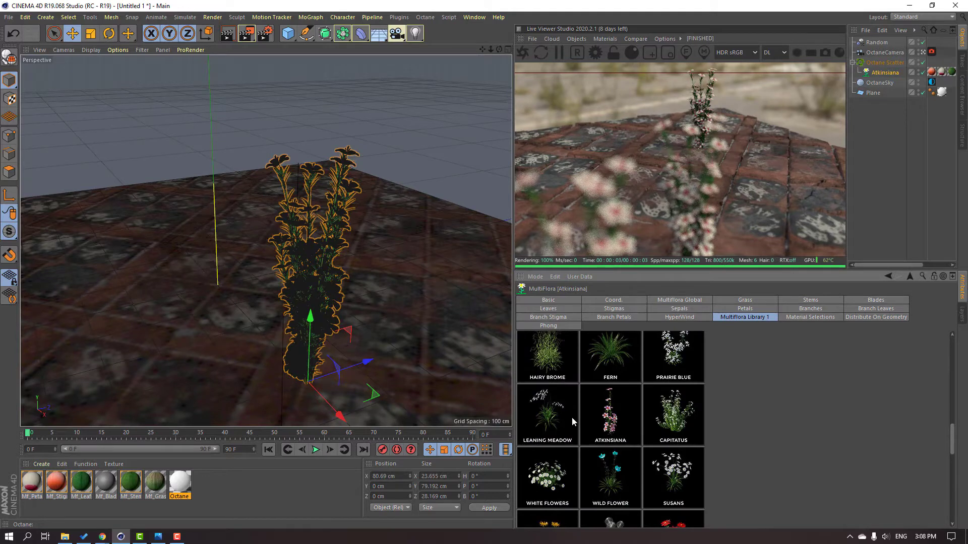
pyautogui.scroll(-1, 564, 439)
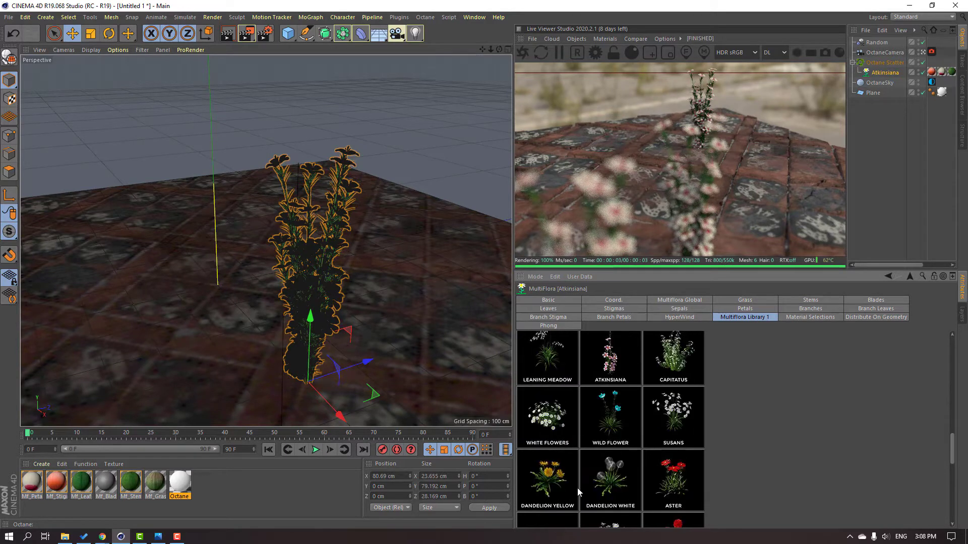
pyautogui.click(681, 421)
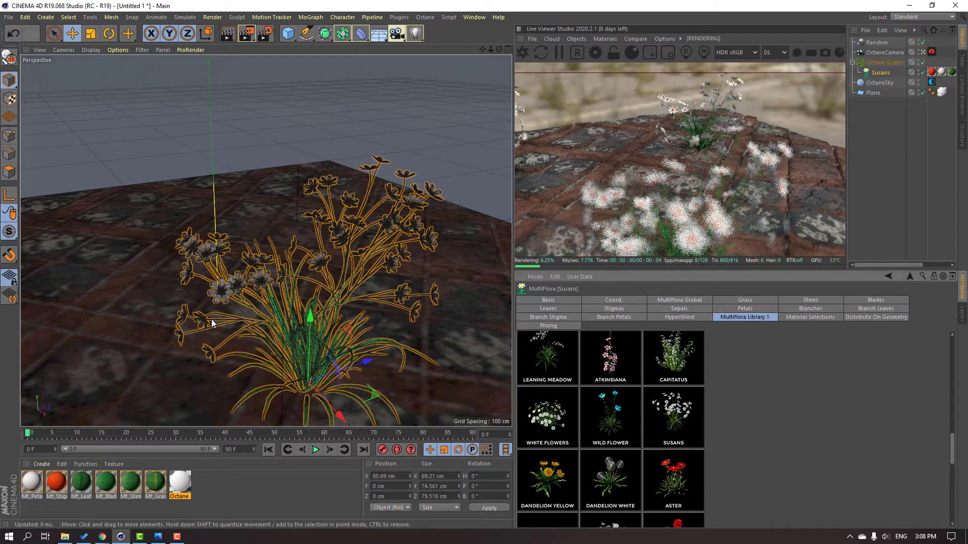
# - Frame one Susans flower clump from a low, fairly close angle through the Octane Camera
pyautogui.scroll(3, 201, 292)
pyautogui.scroll(2, 280, 206)
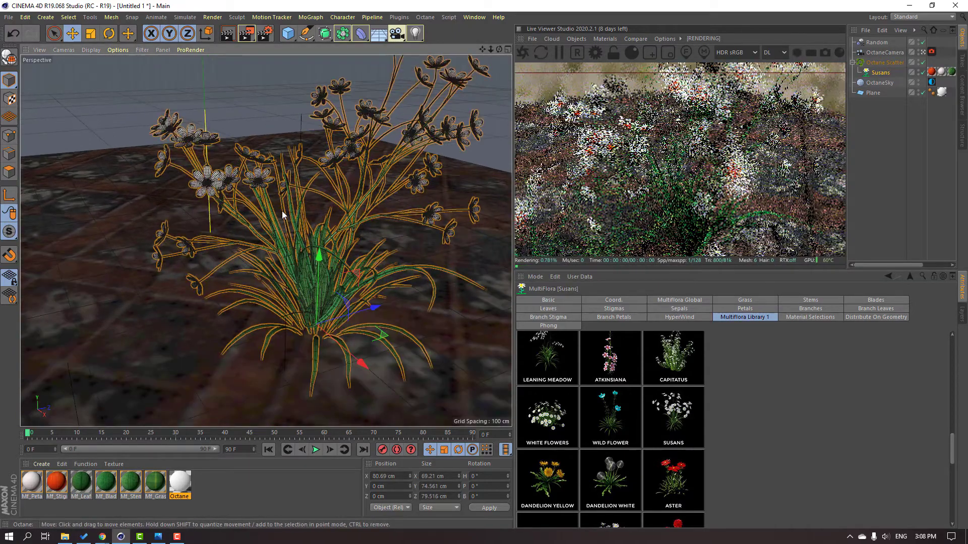
pyautogui.scroll(2, 297, 221)
pyautogui.scroll(2, 323, 220)
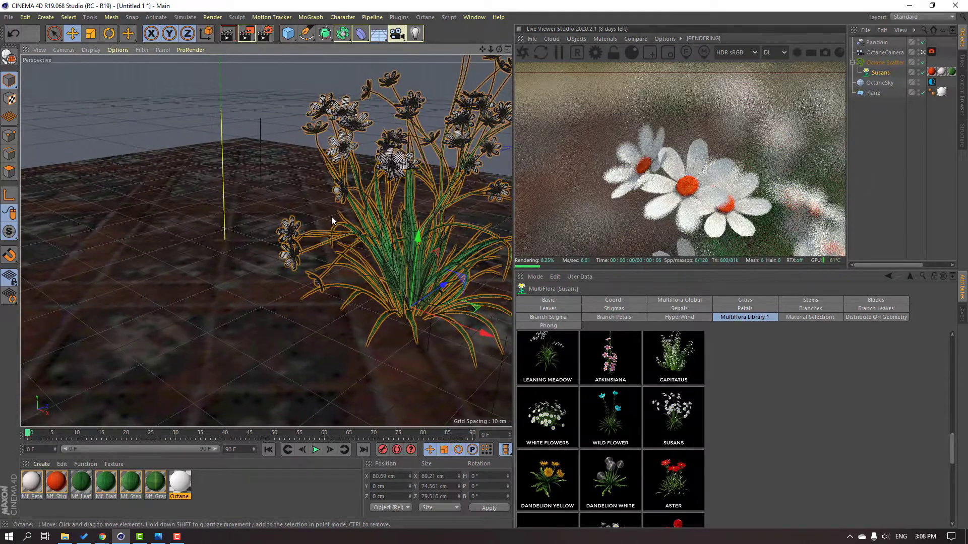
pyautogui.scroll(2, 327, 219)
pyautogui.scroll(2, 323, 216)
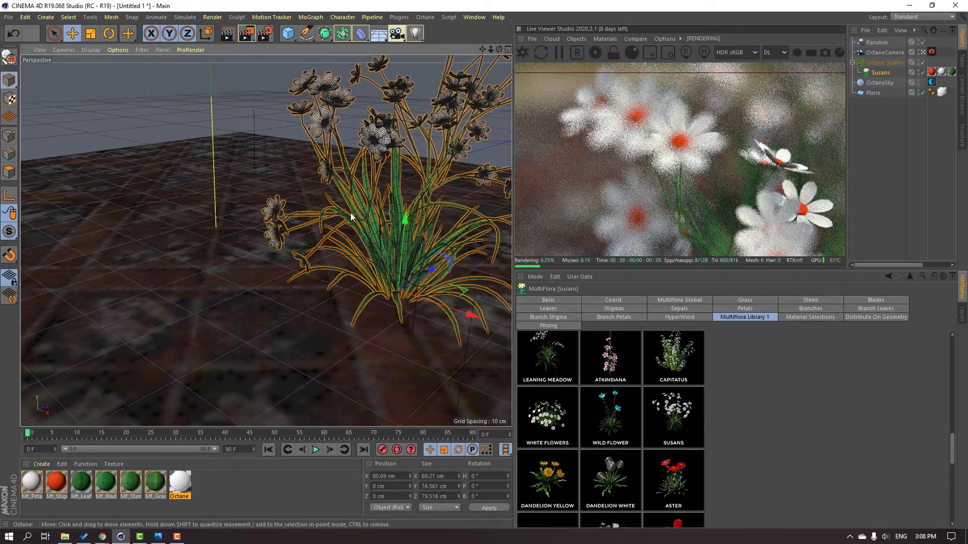
pyautogui.scroll(2, 348, 214)
pyautogui.scroll(-2, 324, 223)
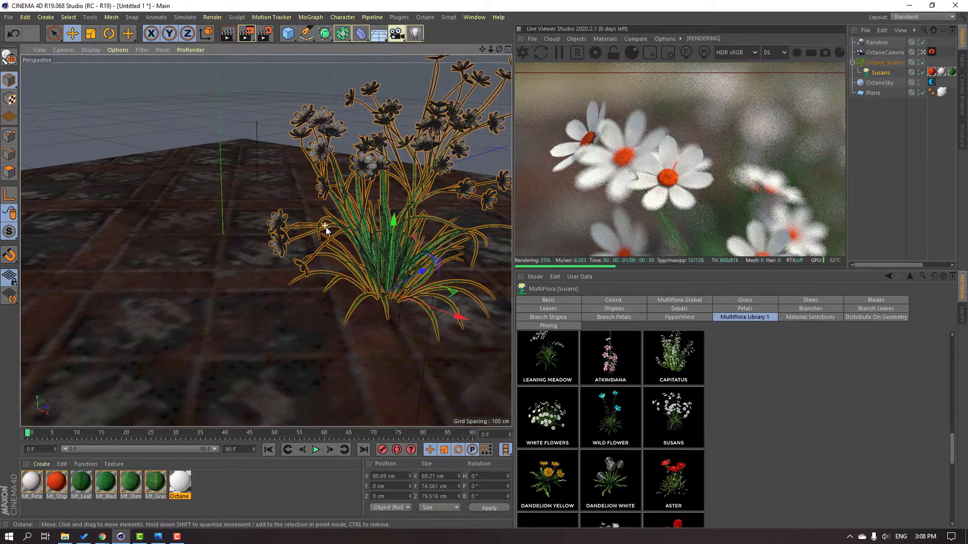
pyautogui.keyDown('alt'); pyautogui.moveTo(341, 257); pyautogui.dragTo(325, 235); pyautogui.keyUp('alt')
pyautogui.scroll(-2, 314, 224)
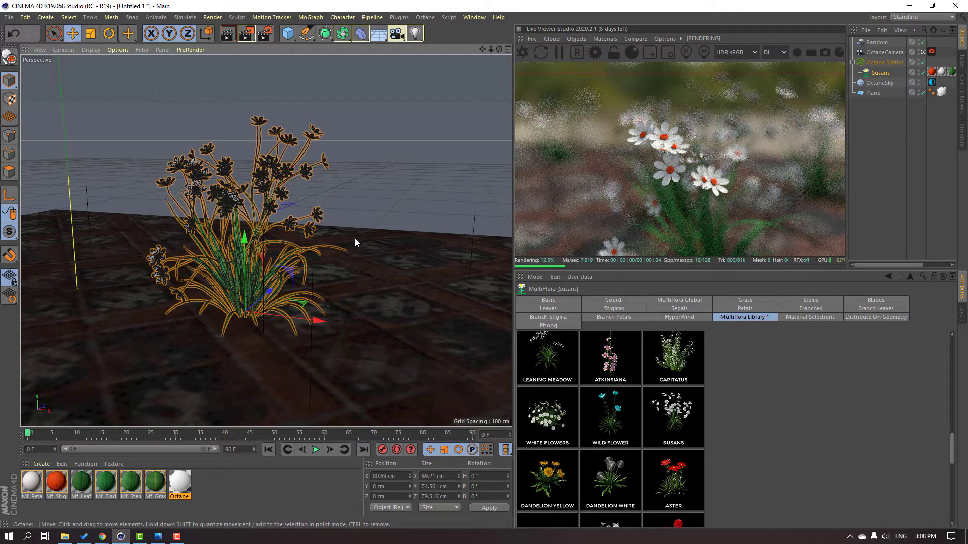
# - Enable focus picking in the render, try several focus points, and focus on the front clump's white flowers
pyautogui.click(685, 53)
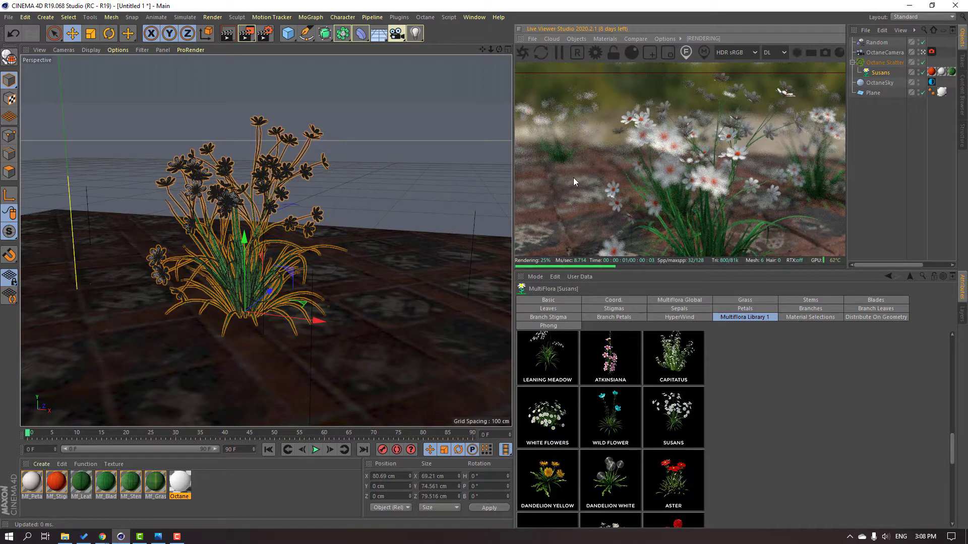
pyautogui.click(556, 255)
pyautogui.click(670, 146)
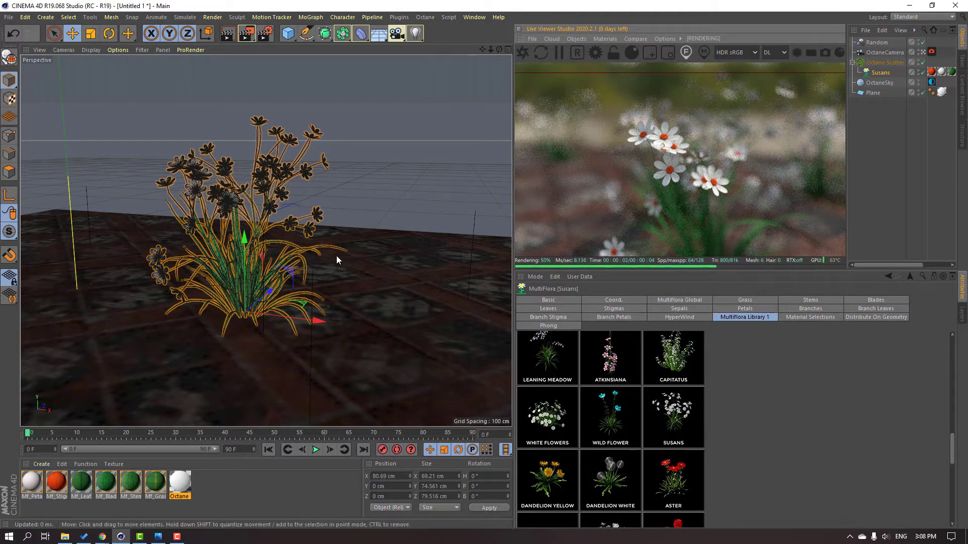
pyautogui.click(698, 222)
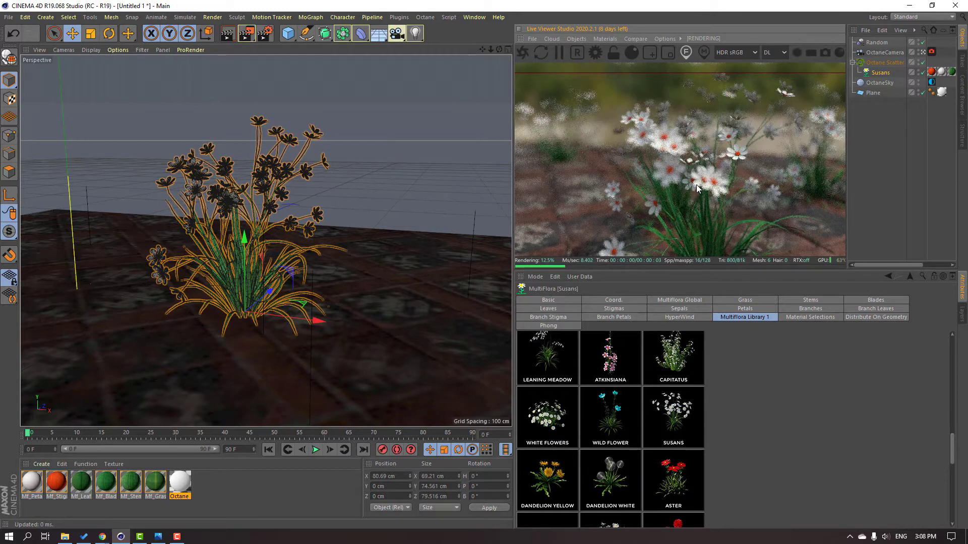
pyautogui.click(699, 205)
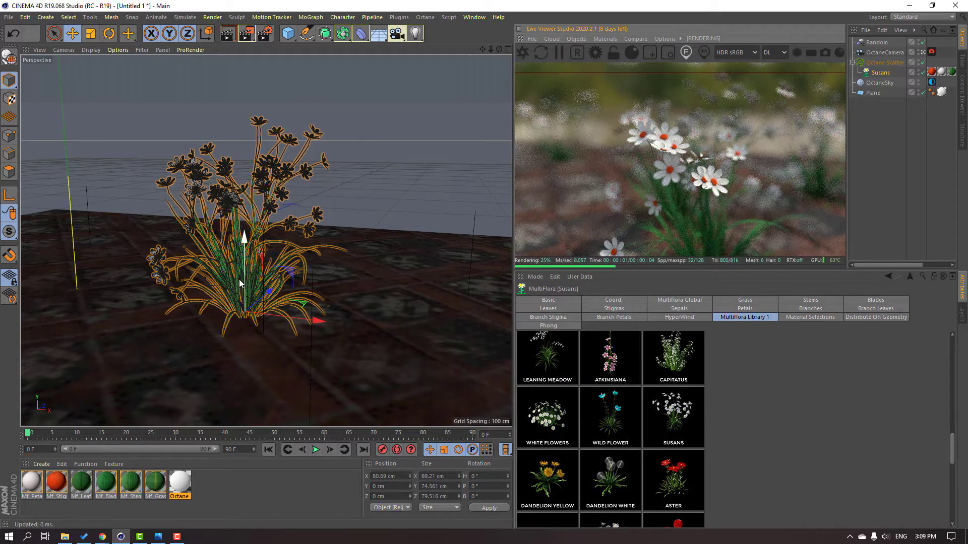
# - Set the Octane Camera's aperture to 1.327 cm, reframe the clump slightly wider and refocus on its front flowers at 93.09 cm focal depth
pyautogui.click(931, 53)
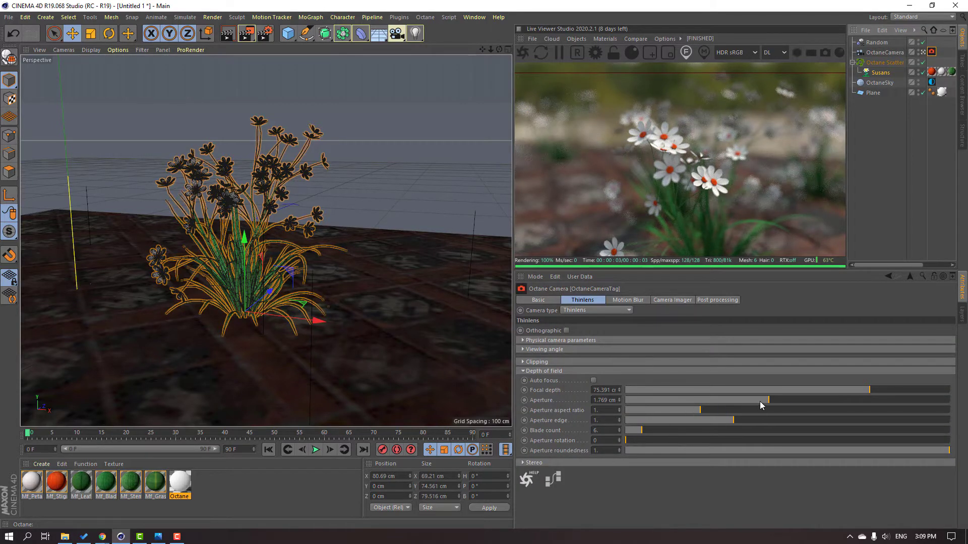
pyautogui.moveTo(762, 404); pyautogui.dragTo(732, 402)
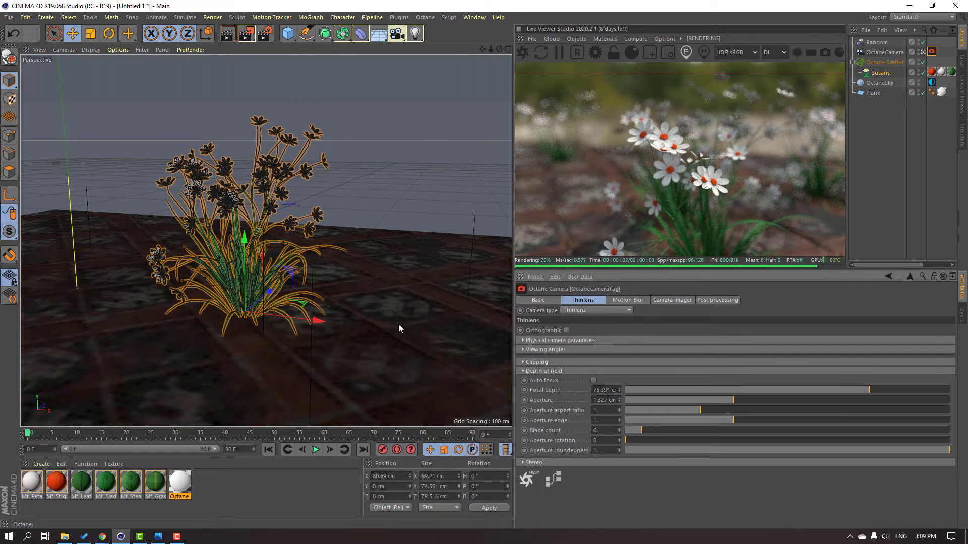
pyautogui.moveTo(277, 330)
pyautogui.keyDown('alt'); pyautogui.mouseDown(button='middle')
pyautogui.moveTo(287, 314)
pyautogui.moveTo(269, 313)
pyautogui.mouseUp(button='middle'); pyautogui.keyUp('alt')
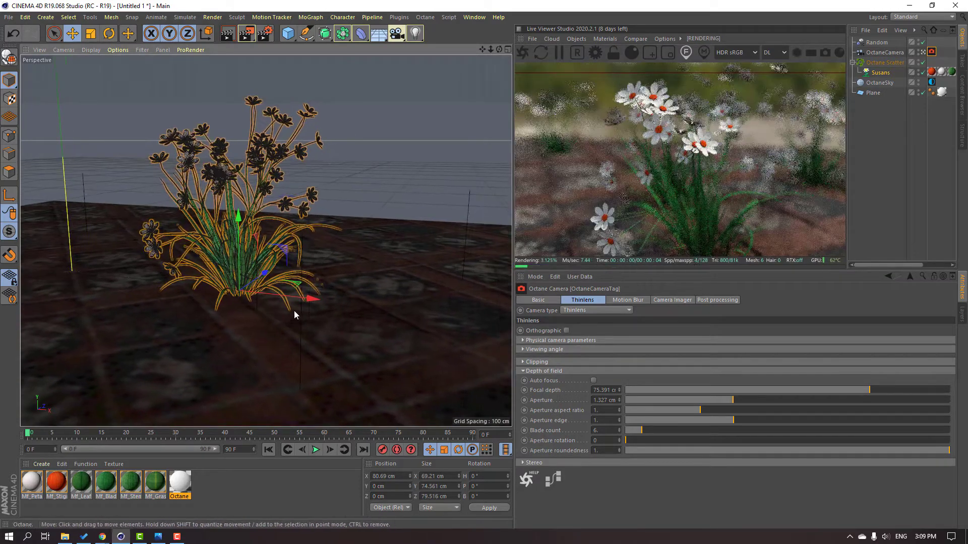
pyautogui.scroll(-1, 246, 292)
pyautogui.keyDown('alt'); pyautogui.moveTo(242, 301); pyautogui.dragTo(242, 298); pyautogui.keyUp('alt')
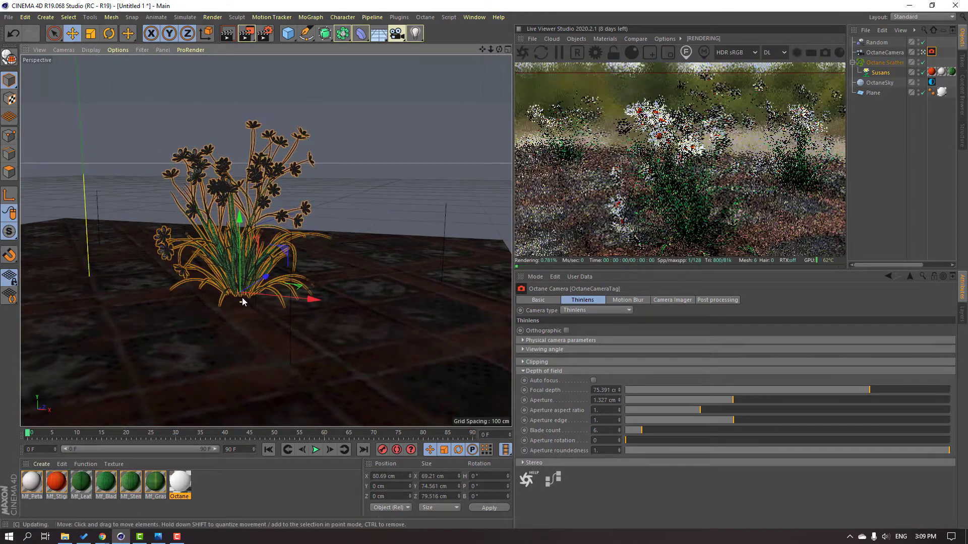
pyautogui.click(681, 198)
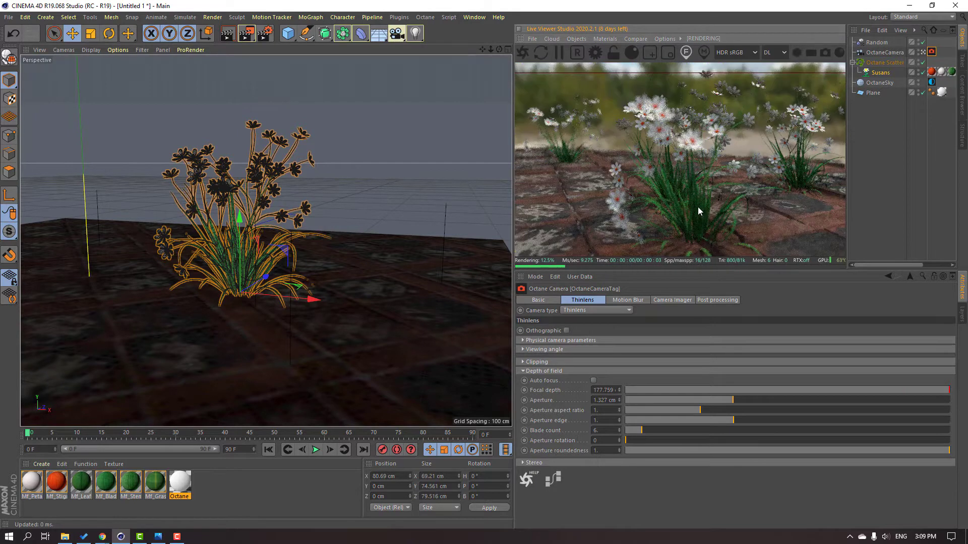
pyautogui.click(694, 147)
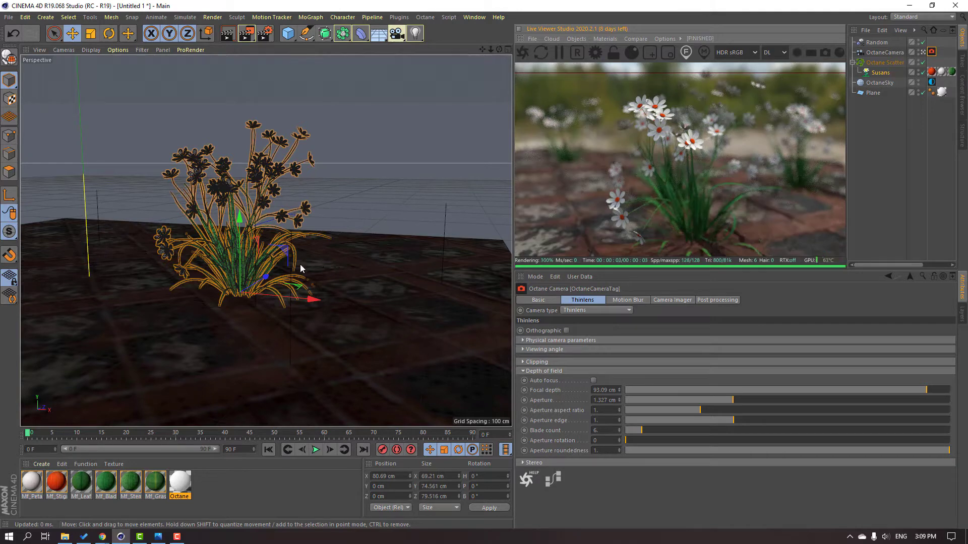
# - Leave the Octane Camera view and duplicate the tiled plane along Z, placing the copy at Z 390.131 cm
pyautogui.click(923, 53)
pyautogui.keyDown('alt'); pyautogui.moveTo(212, 242); pyautogui.dragTo(254, 255); pyautogui.keyUp('alt')
pyautogui.scroll(-10, 254, 255)
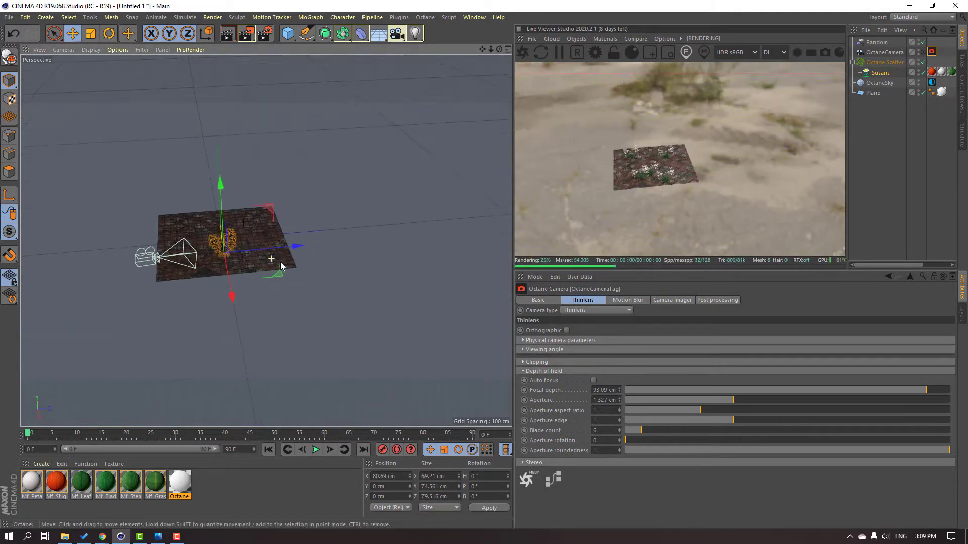
pyautogui.scroll(2, 281, 266)
pyautogui.click(270, 219)
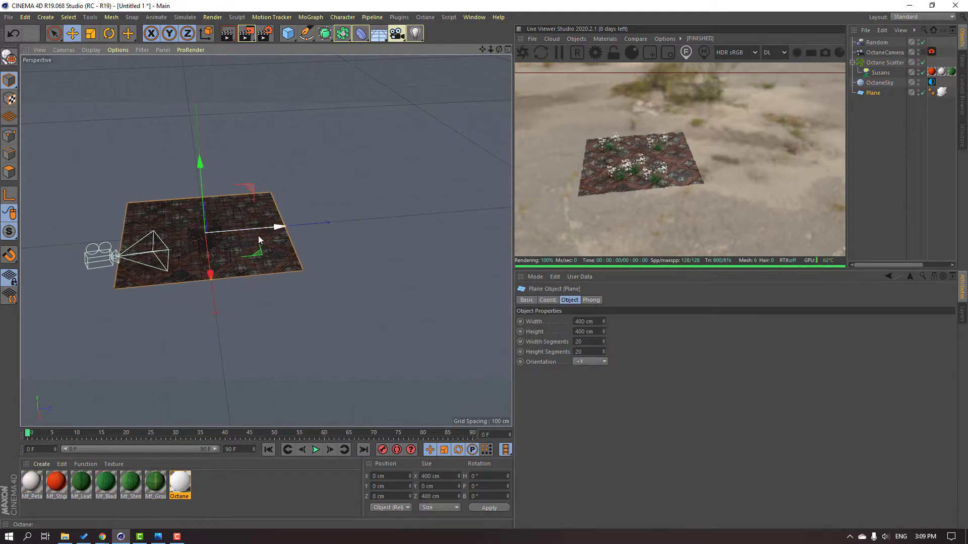
pyautogui.keyDown('ctrl'); pyautogui.moveTo(242, 229); pyautogui.dragTo(408, 222); pyautogui.keyUp('ctrl')
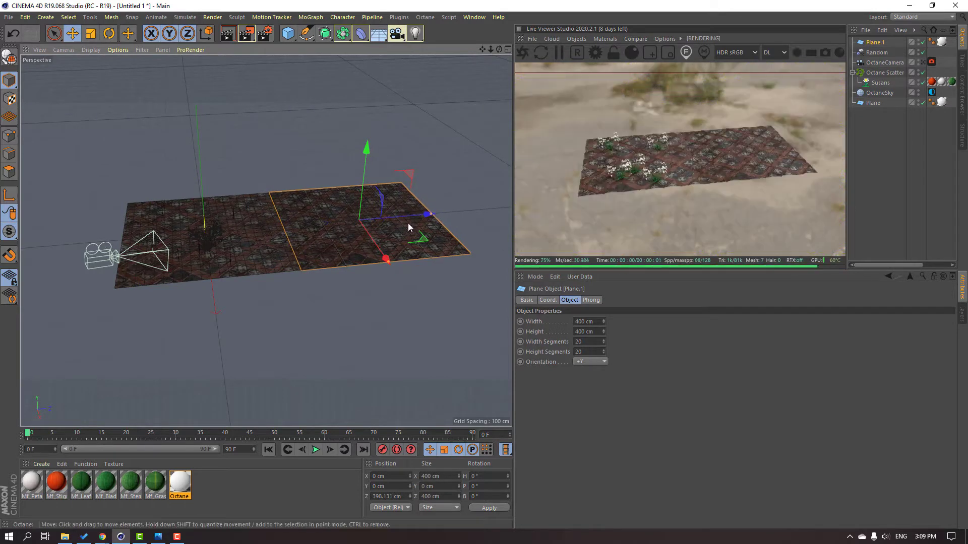
# - Duplicate the copied plane once more along Z, placing the new copy at Z 796.946 cm
pyautogui.scroll(-2, 402, 232)
pyautogui.keyDown('alt'); pyautogui.moveTo(403, 231); pyautogui.dragTo(280, 224, button='middle'); pyautogui.keyUp('alt')
pyautogui.keyDown('ctrl'); pyautogui.moveTo(280, 225); pyautogui.dragTo(400, 218); pyautogui.keyUp('ctrl')
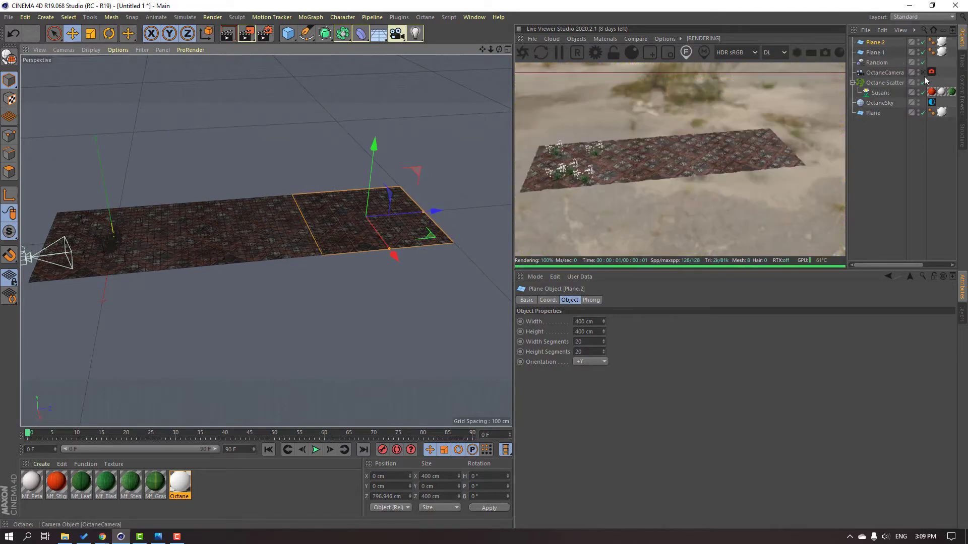
# - Return to the Octane Camera view and extend the floor with more plane copies, including one at X 393.557 cm, Z 796.946 cm
pyautogui.click(923, 73)
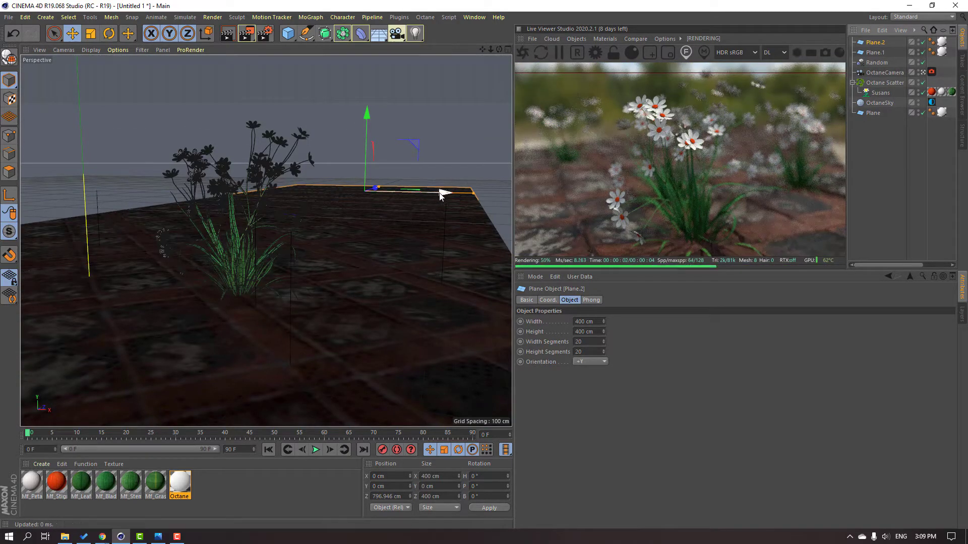
pyautogui.keyDown('ctrl'); pyautogui.moveTo(440, 191); pyautogui.dragTo(657, 209); pyautogui.keyUp('ctrl')
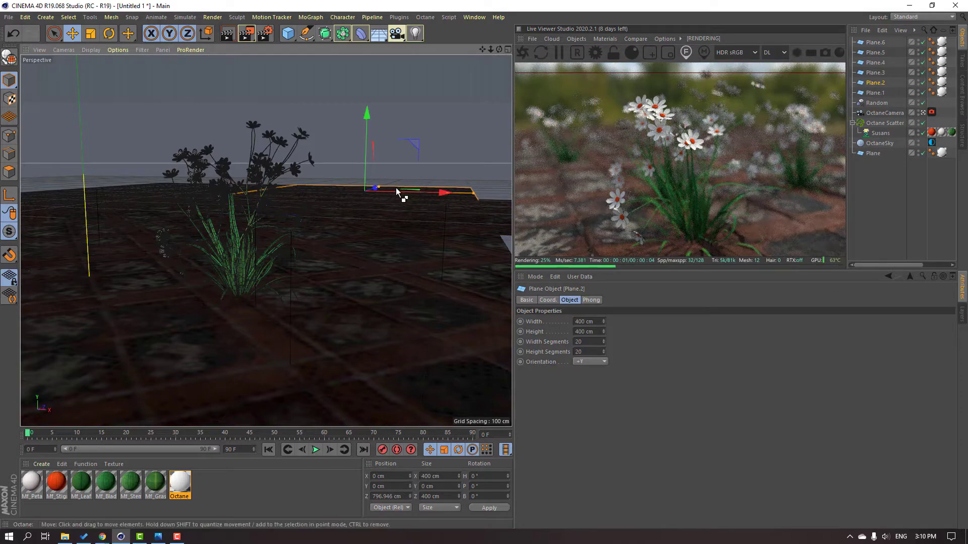
pyautogui.keyDown('ctrl'); pyautogui.moveTo(397, 192); pyautogui.dragTo(475, 196); pyautogui.keyUp('ctrl')
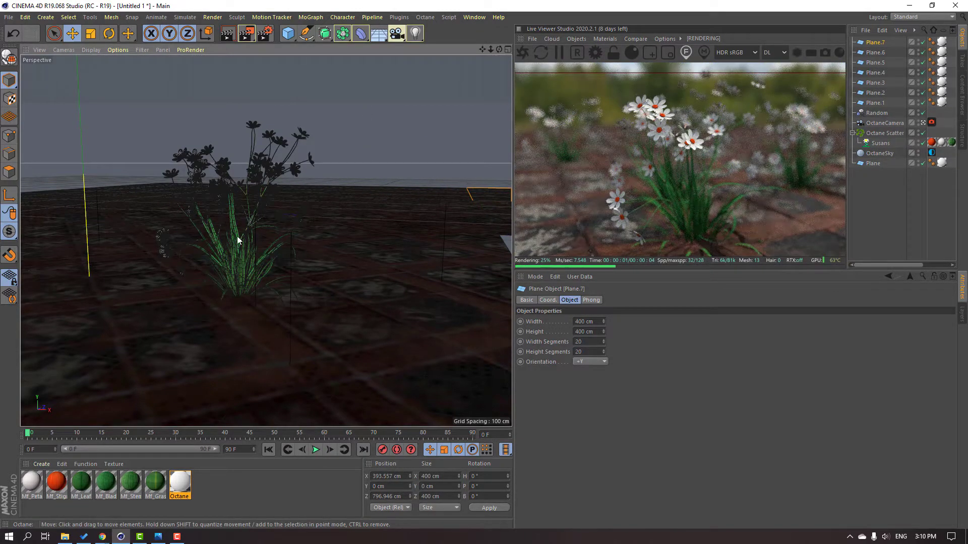
# - Move the Octane Camera closer to the front flower clump and focus the render on one of its flowers
pyautogui.keyDown('alt'); pyautogui.moveTo(265, 211); pyautogui.dragTo(270, 215); pyautogui.keyUp('alt')
pyautogui.keyDown('alt'); pyautogui.moveTo(310, 255); pyautogui.dragTo(226, 219, button='middle'); pyautogui.keyUp('alt')
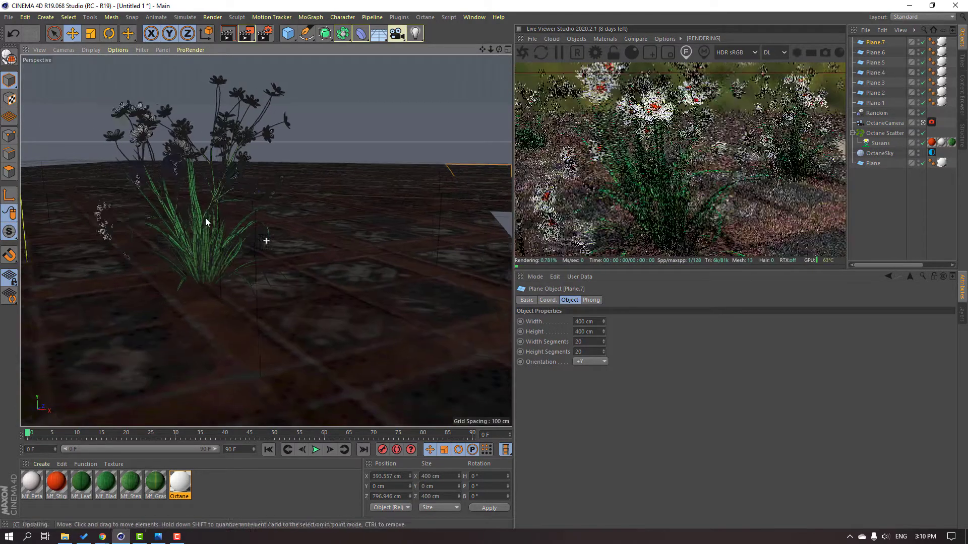
pyautogui.scroll(2, 204, 218)
pyautogui.keyDown('alt'); pyautogui.moveTo(288, 210); pyautogui.dragTo(278, 231, button='middle'); pyautogui.keyUp('alt')
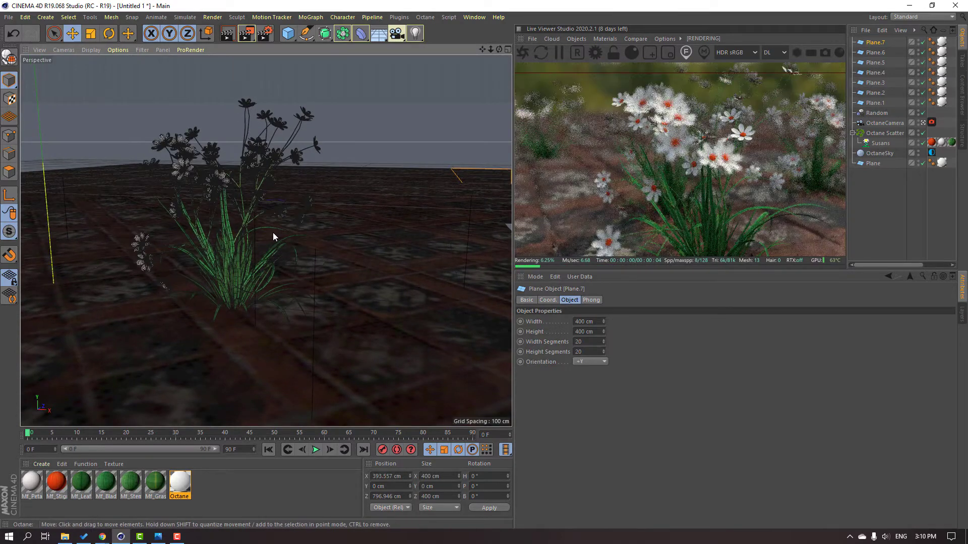
pyautogui.scroll(-1, 273, 235)
pyautogui.scroll(2, 293, 231)
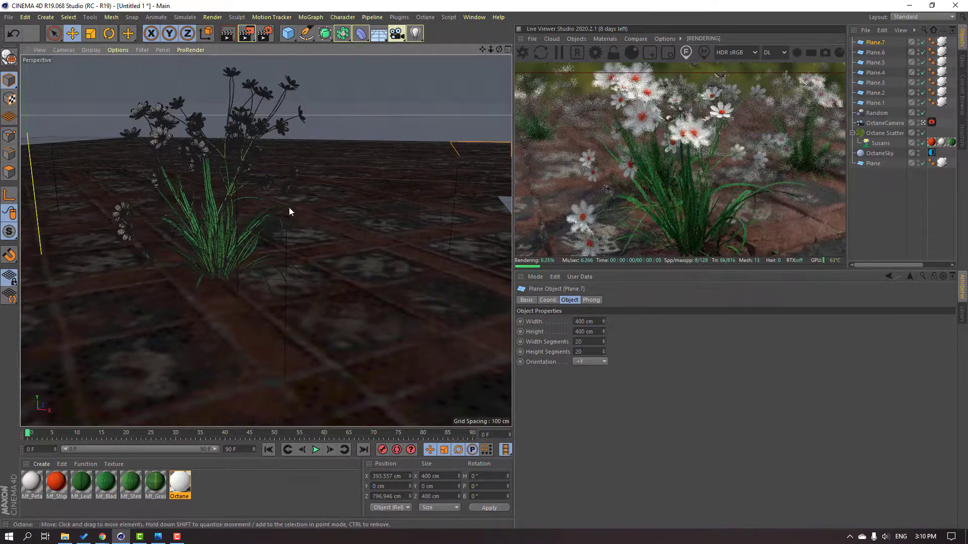
pyautogui.moveTo(289, 209)
pyautogui.keyDown('alt'); pyautogui.mouseDown()
pyautogui.moveTo(278, 205)
pyautogui.moveTo(287, 208)
pyautogui.mouseUp(); pyautogui.keyUp('alt')
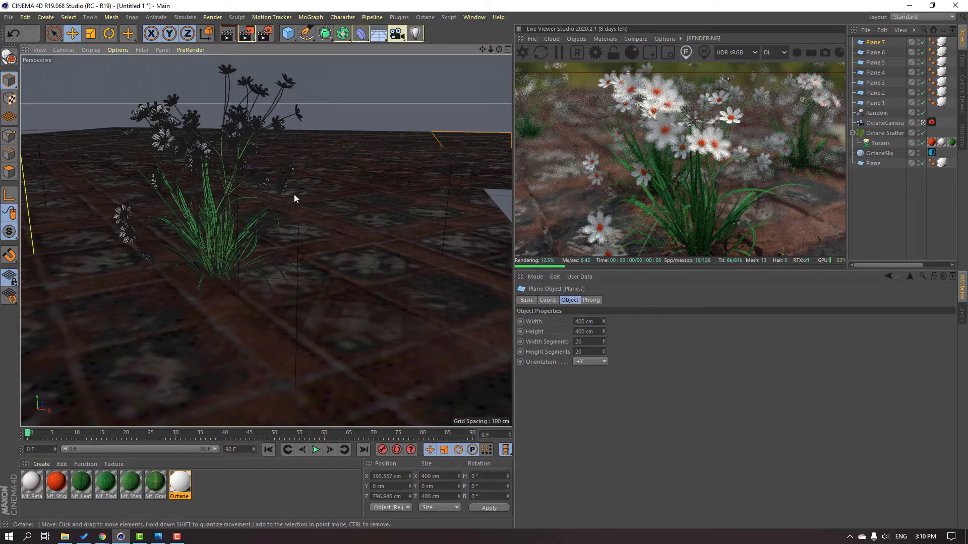
pyautogui.scroll(3, 295, 195)
pyautogui.scroll(2, 325, 224)
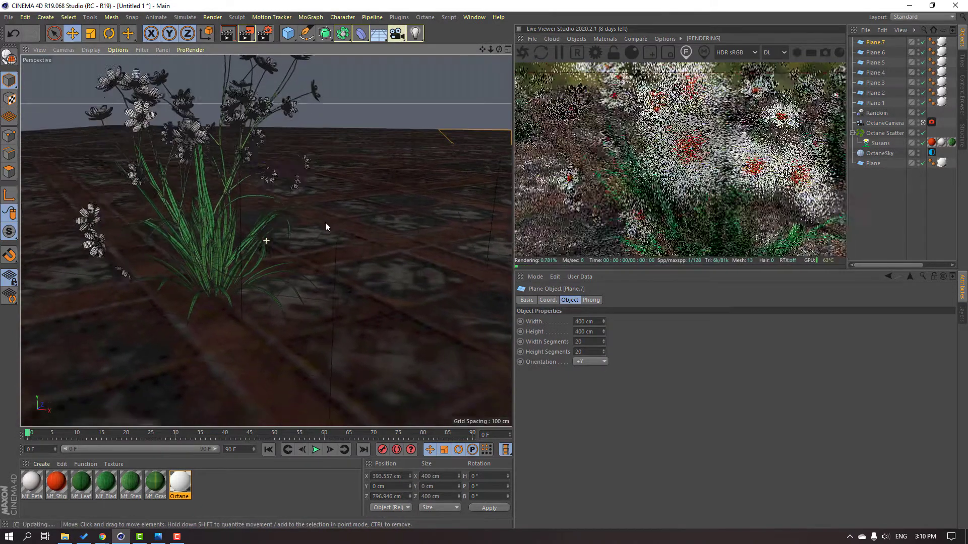
pyautogui.click(694, 111)
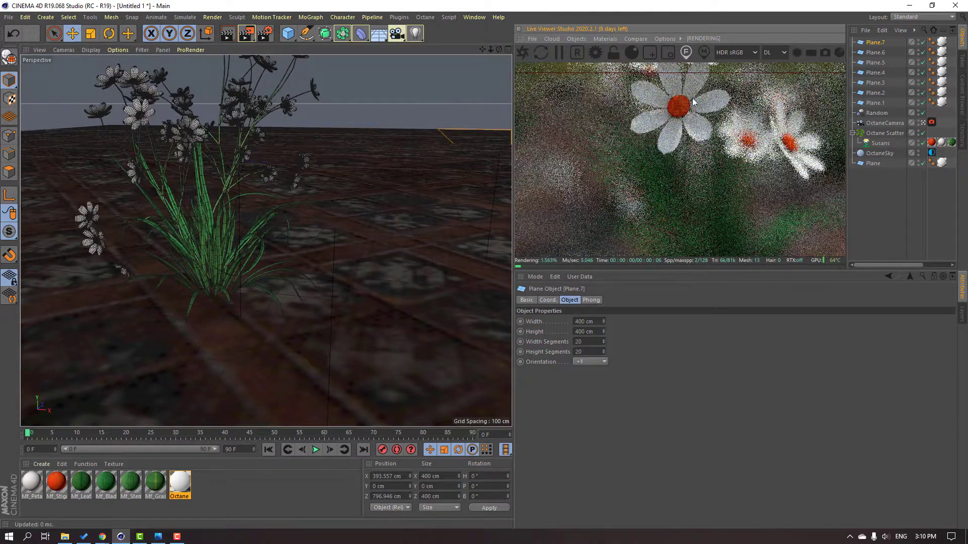
# - Pull the Octane Camera back slightly, reframe the clump and refocus on its central front flowers
pyautogui.scroll(-2, 297, 197)
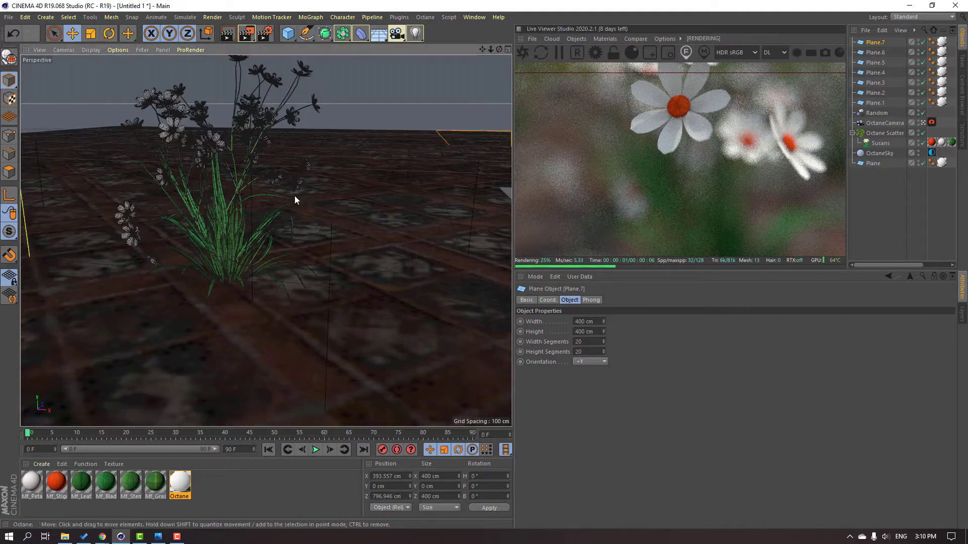
pyautogui.keyDown('alt'); pyautogui.moveTo(295, 196); pyautogui.dragTo(320, 201, button='middle'); pyautogui.keyUp('alt')
pyautogui.keyDown('alt'); pyautogui.moveTo(330, 244); pyautogui.dragTo(308, 226, button='middle'); pyautogui.keyUp('alt')
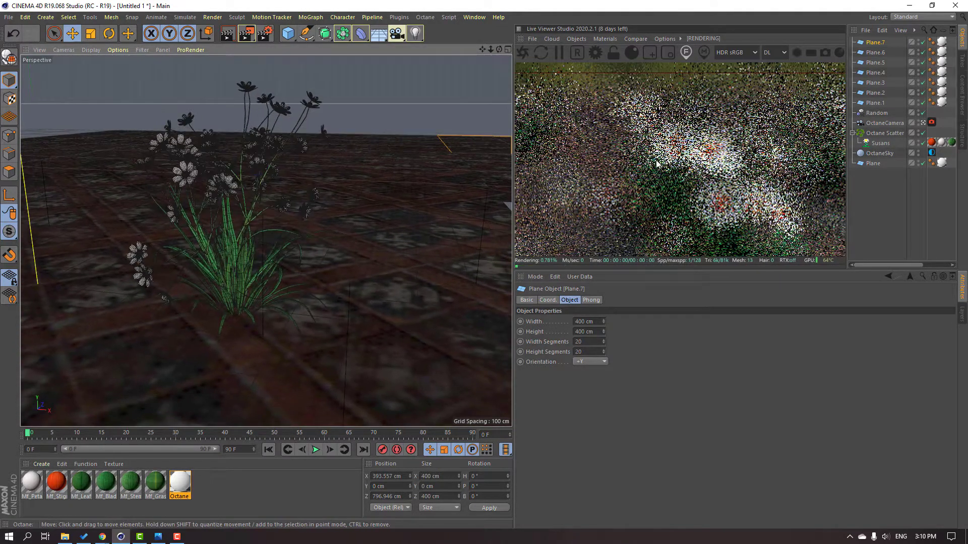
pyautogui.click(619, 152)
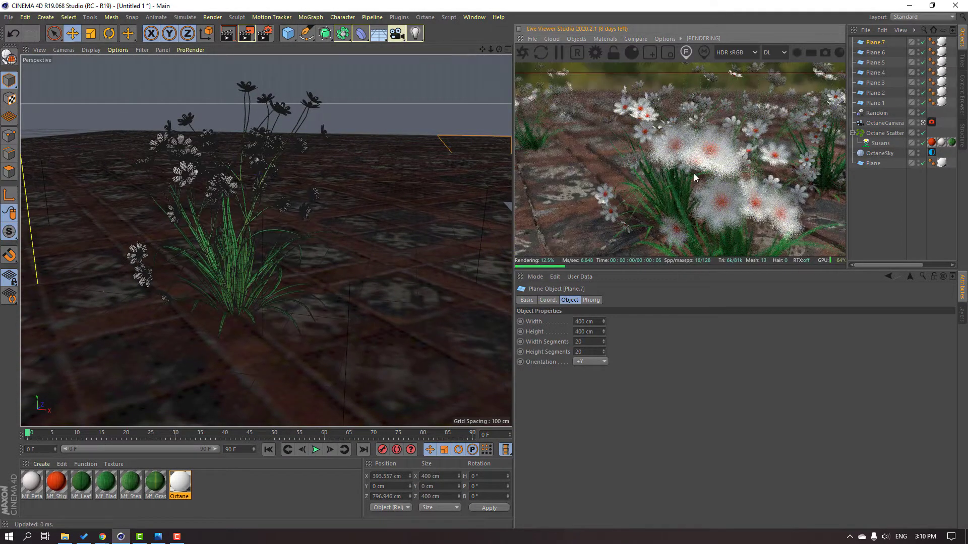
pyautogui.click(681, 156)
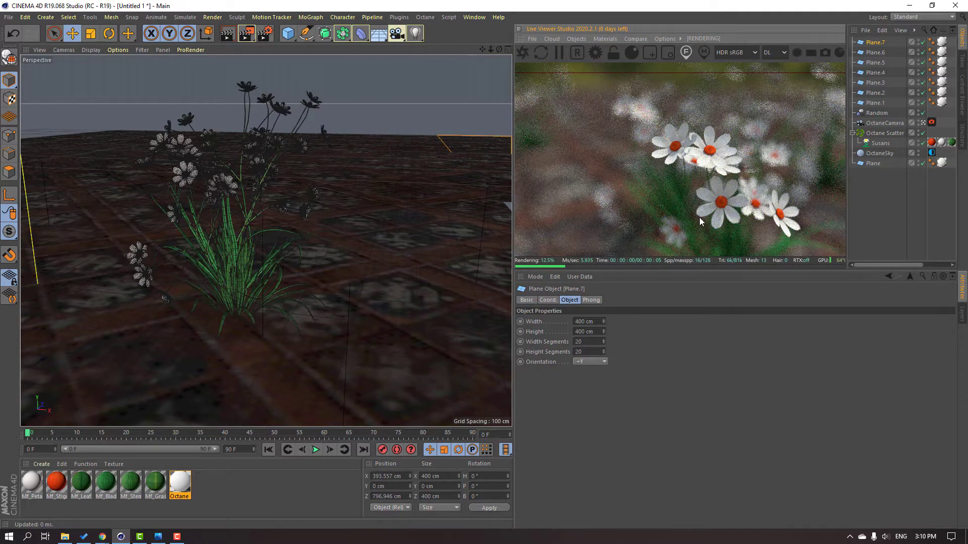
# - Refocus the render on the front clump, orbit the Octane Camera around it and focus on its nearest low flower
pyautogui.click(684, 227)
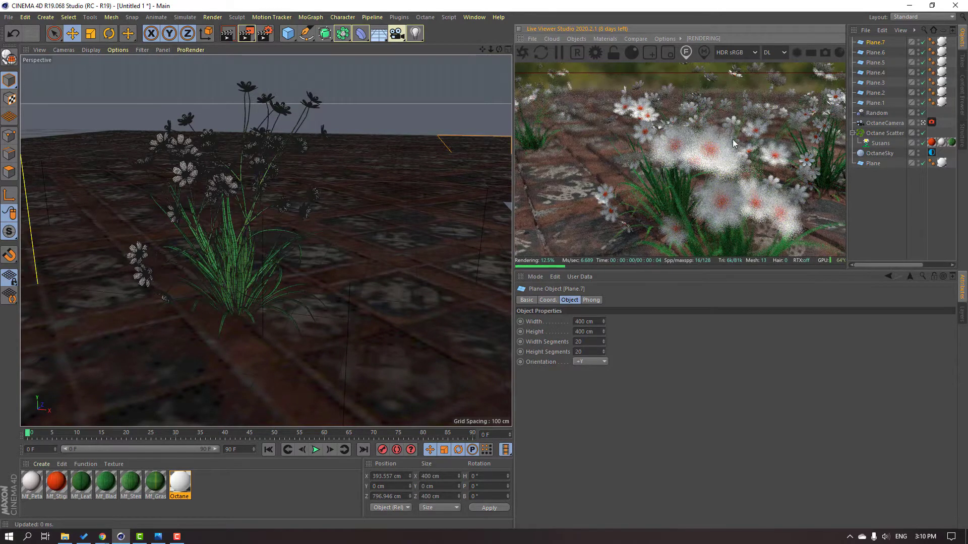
pyautogui.click(727, 157)
pyautogui.keyDown('alt'); pyautogui.moveTo(274, 262); pyautogui.dragTo(244, 259); pyautogui.keyUp('alt')
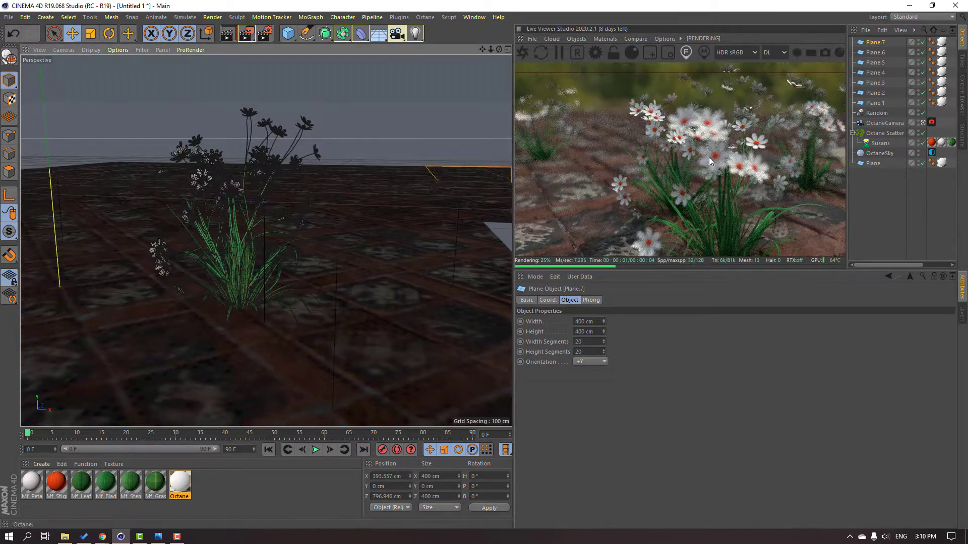
pyautogui.click(683, 236)
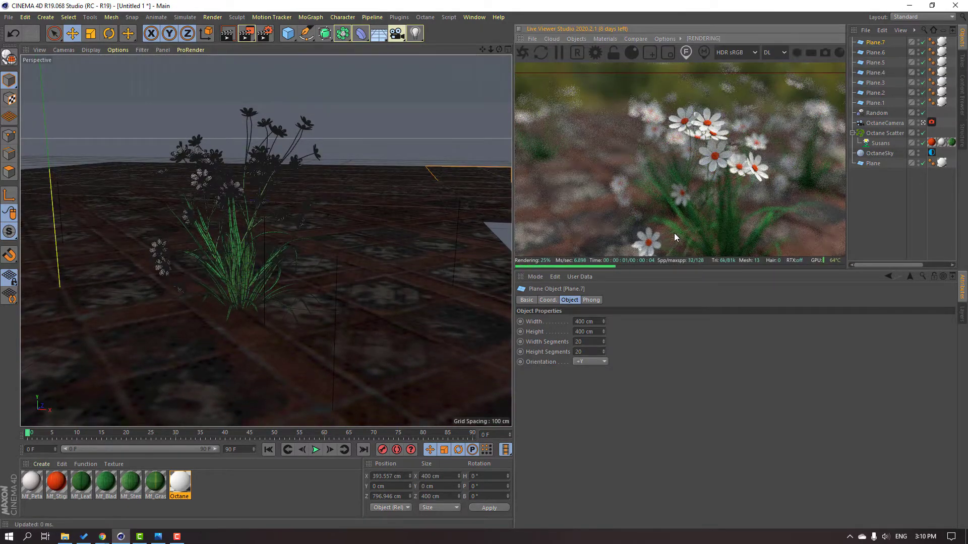
pyautogui.keyDown('alt'); pyautogui.moveTo(294, 279); pyautogui.dragTo(289, 261, button='middle'); pyautogui.keyUp('alt')
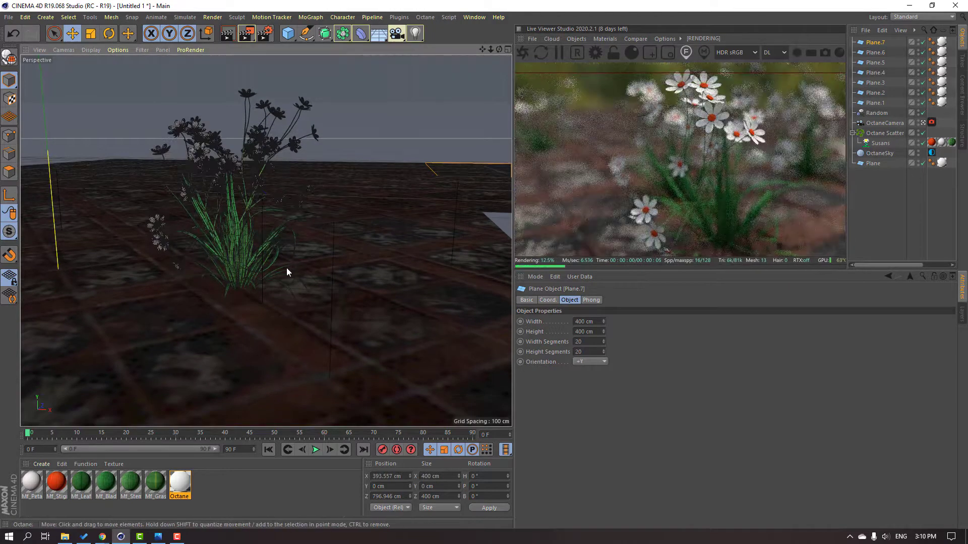
# - Pull the Octane Camera back to a low view of the whole clump and set the focus just in front of it
pyautogui.scroll(-1, 286, 267)
pyautogui.keyDown('alt'); pyautogui.moveTo(243, 290); pyautogui.dragTo(245, 279); pyautogui.keyUp('alt')
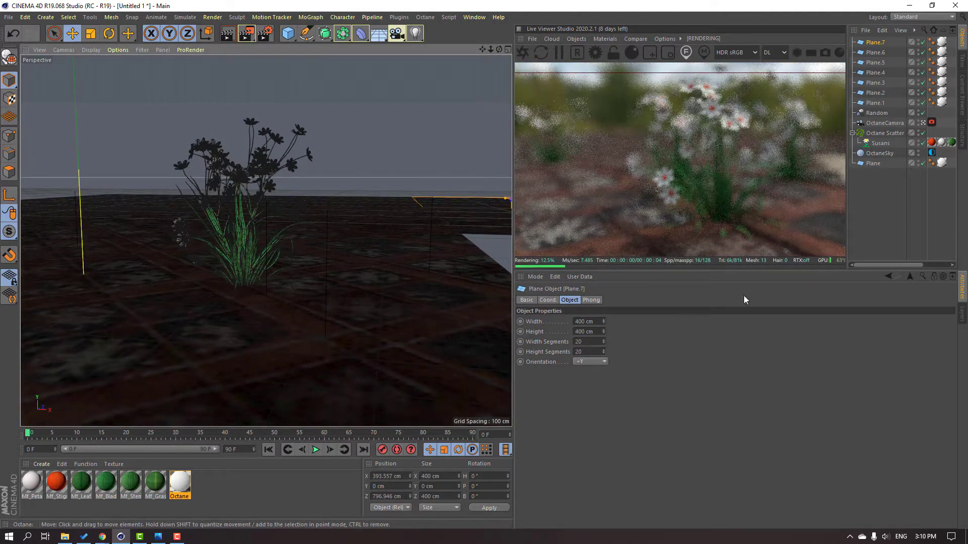
pyautogui.click(734, 255)
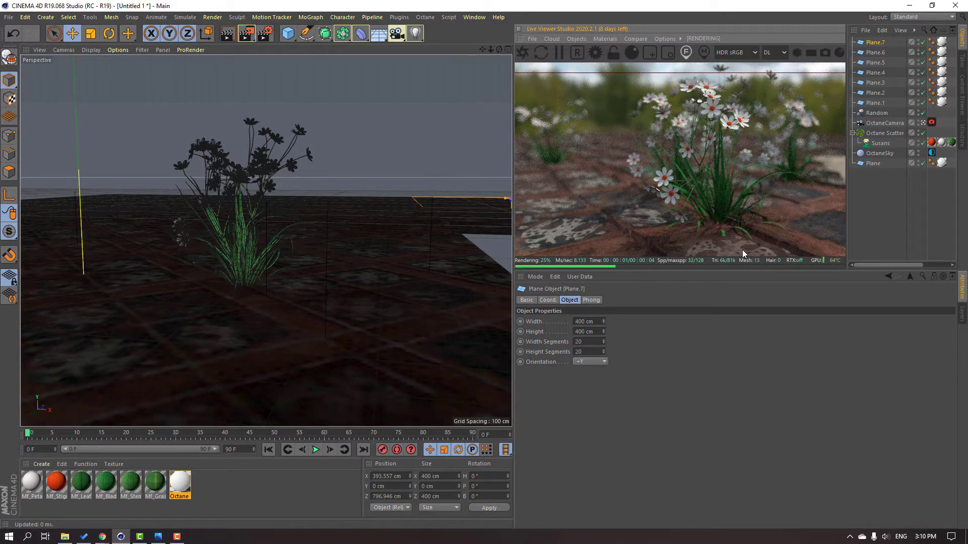
pyautogui.keyDown('alt'); pyautogui.moveTo(247, 275); pyautogui.dragTo(218, 270); pyautogui.keyUp('alt')
pyautogui.keyDown('alt'); pyautogui.moveTo(288, 218); pyautogui.dragTo(298, 224, button='middle'); pyautogui.keyUp('alt')
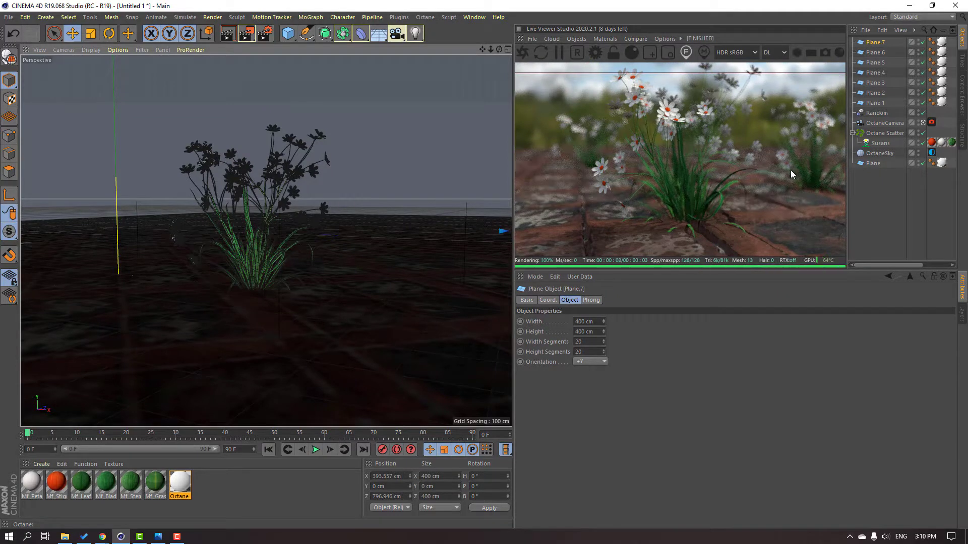
# - Try the Dandelion Yellow, Aster and White Aster presets from Multiflora Library 1 on the scattered Susans object
pyautogui.click(881, 144)
pyautogui.scroll(-8, 740, 413)
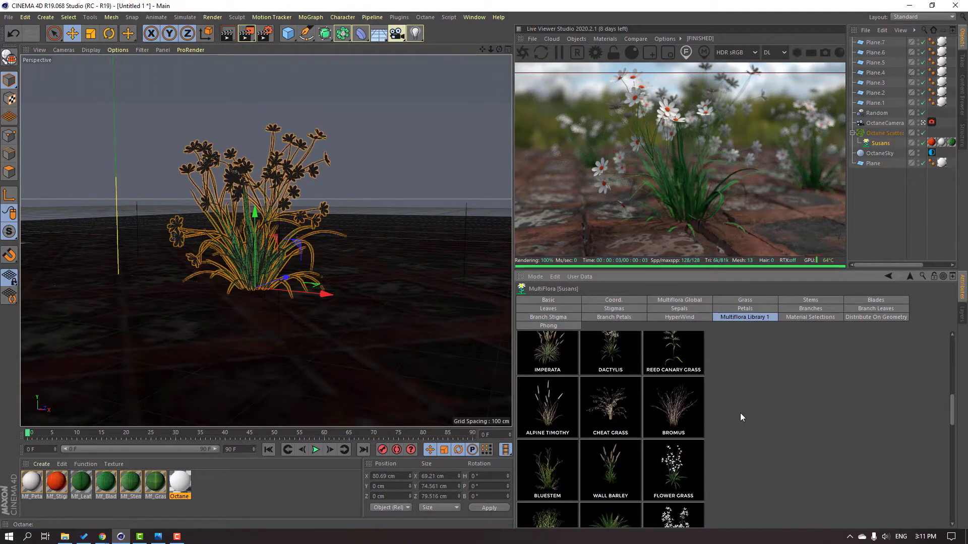
pyautogui.scroll(-3, 642, 425)
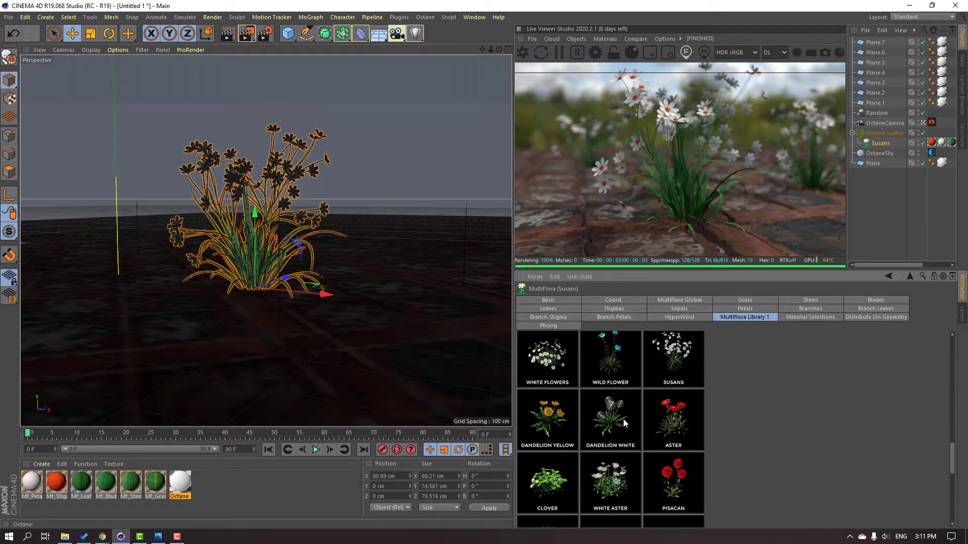
pyautogui.click(552, 414)
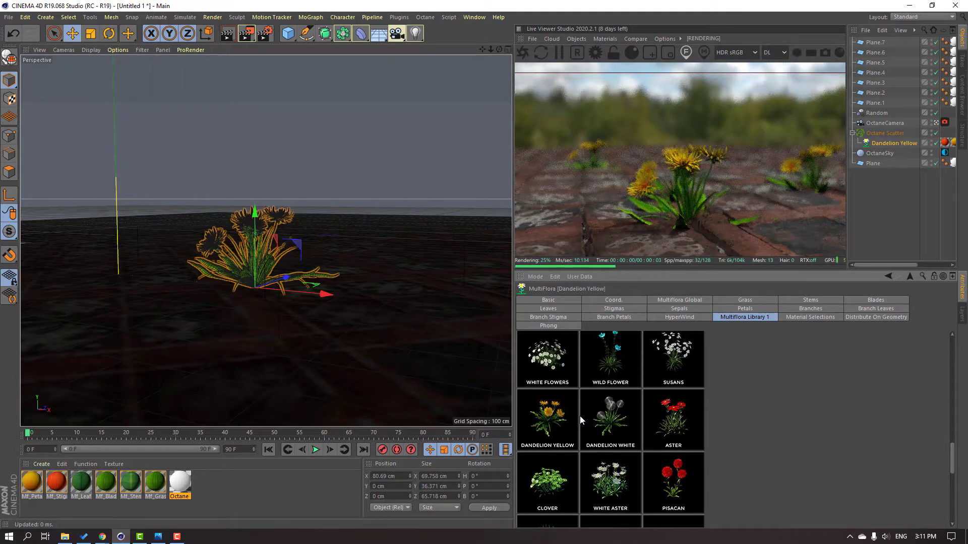
pyautogui.click(676, 415)
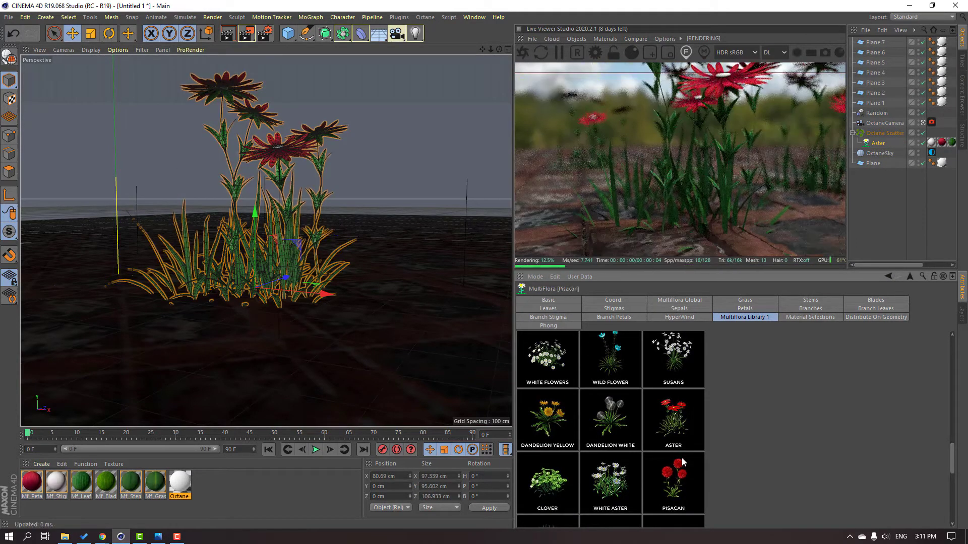
pyautogui.click(609, 475)
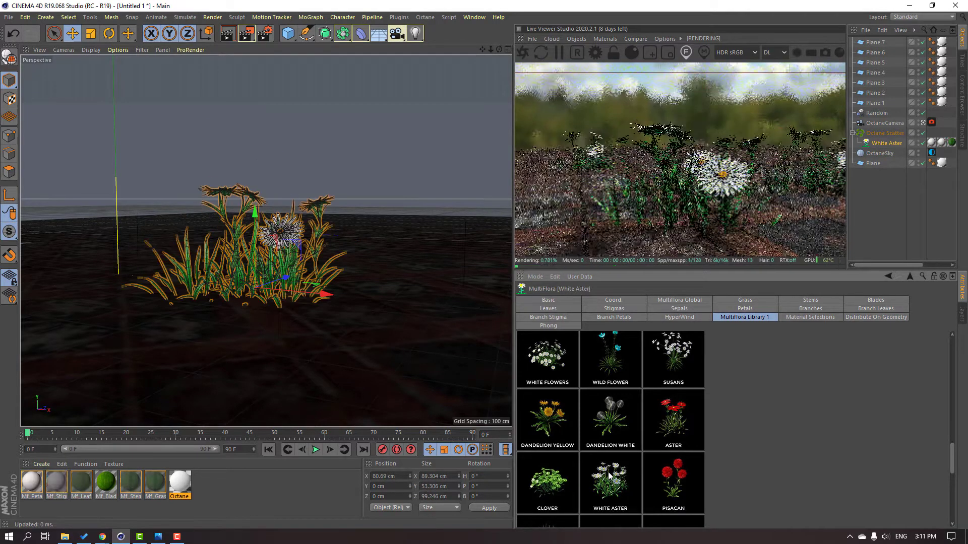
# - Try the Wideleaf Flower and Sunflower presets on the scattered MultiFlora plant
pyautogui.scroll(-1, 638, 466)
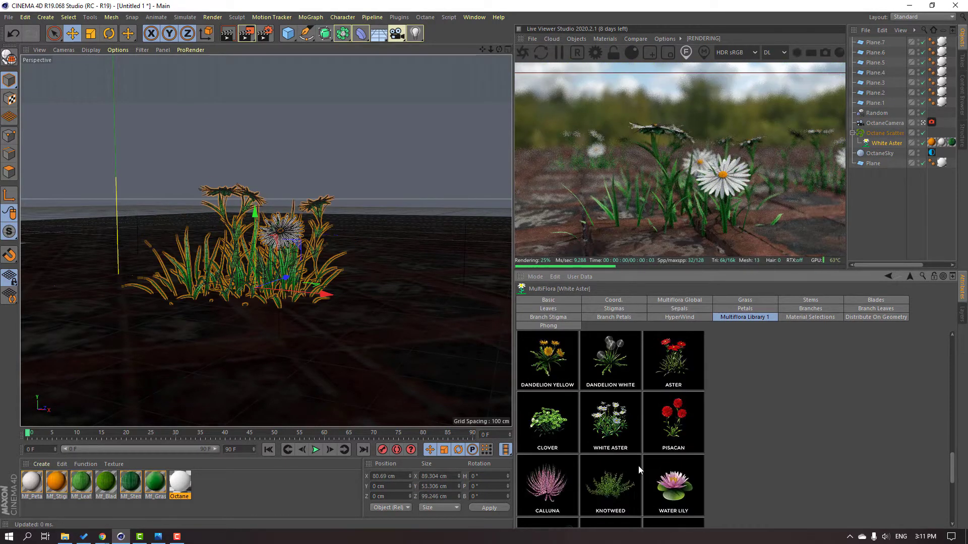
pyautogui.scroll(-2, 612, 449)
pyautogui.click(613, 430)
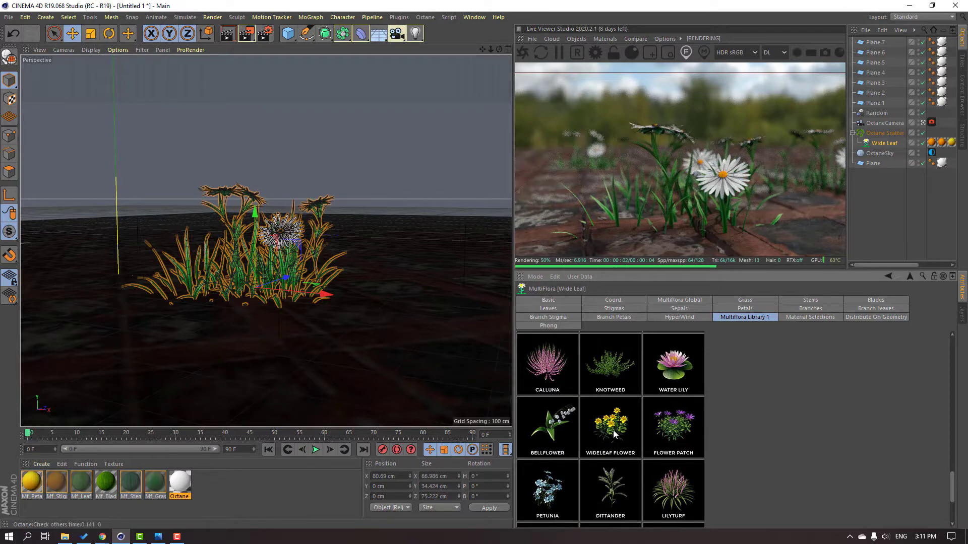
pyautogui.scroll(-1, 640, 453)
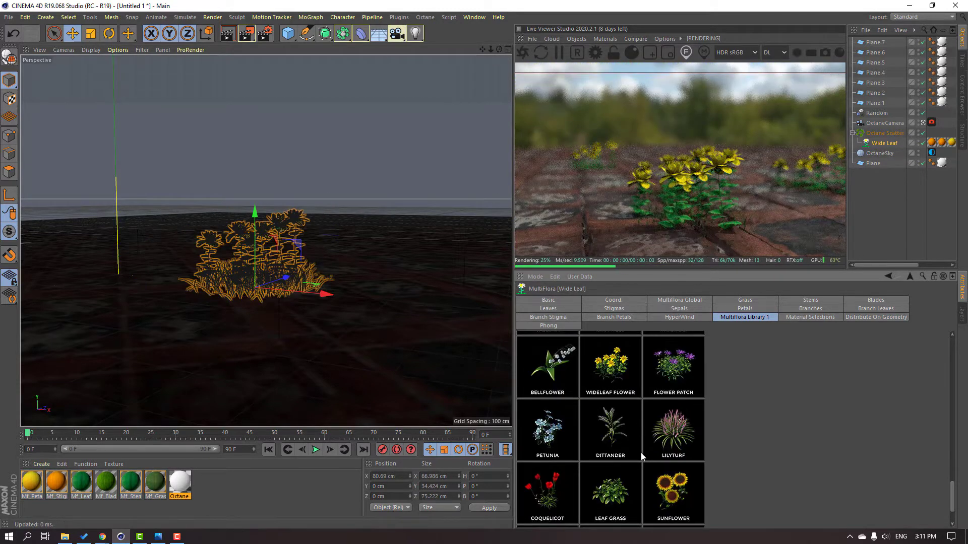
pyautogui.click(650, 483)
# - Try the Flower Grass and Prairie Blue presets on the scattered MultiFlora plant
pyautogui.scroll(3, 563, 470)
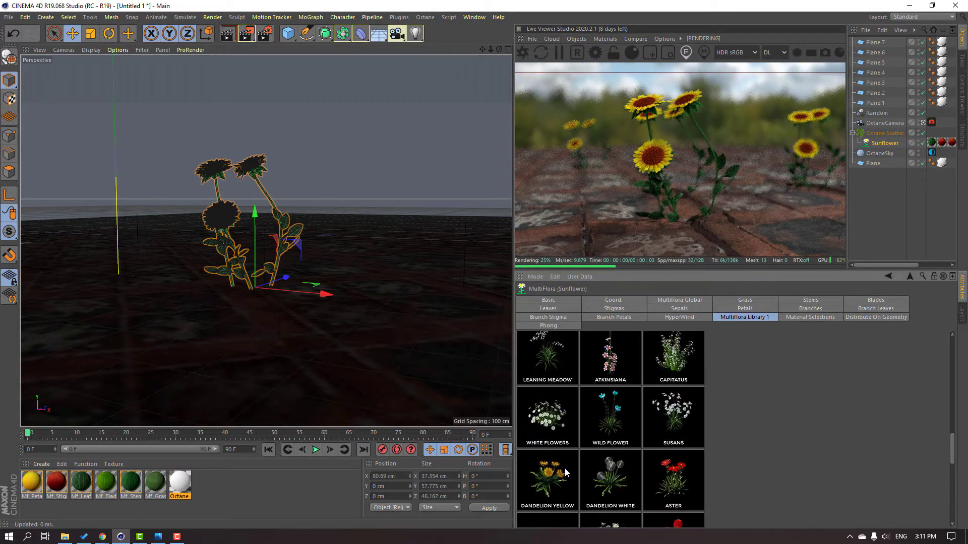
pyautogui.scroll(1, 565, 472)
pyautogui.scroll(2, 566, 472)
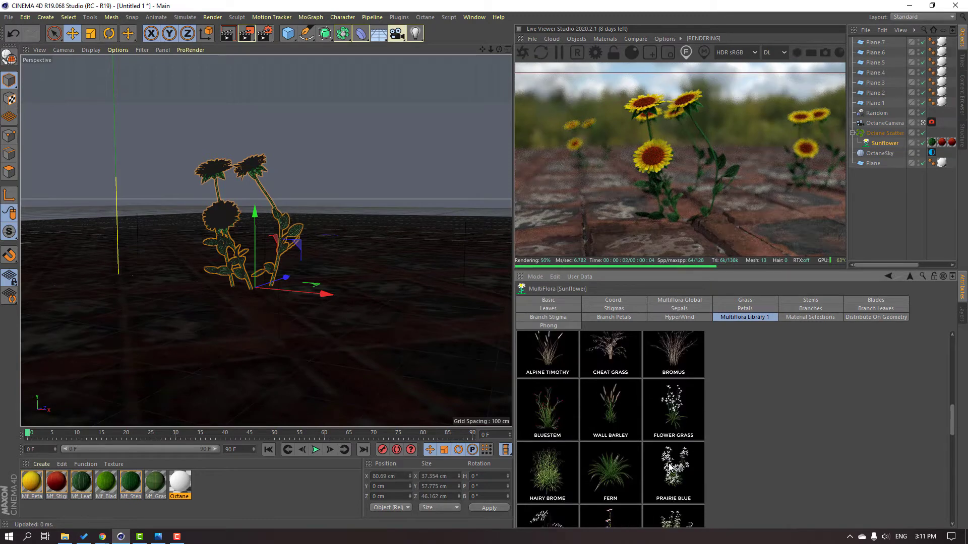
pyautogui.click(669, 467)
pyautogui.click(687, 403)
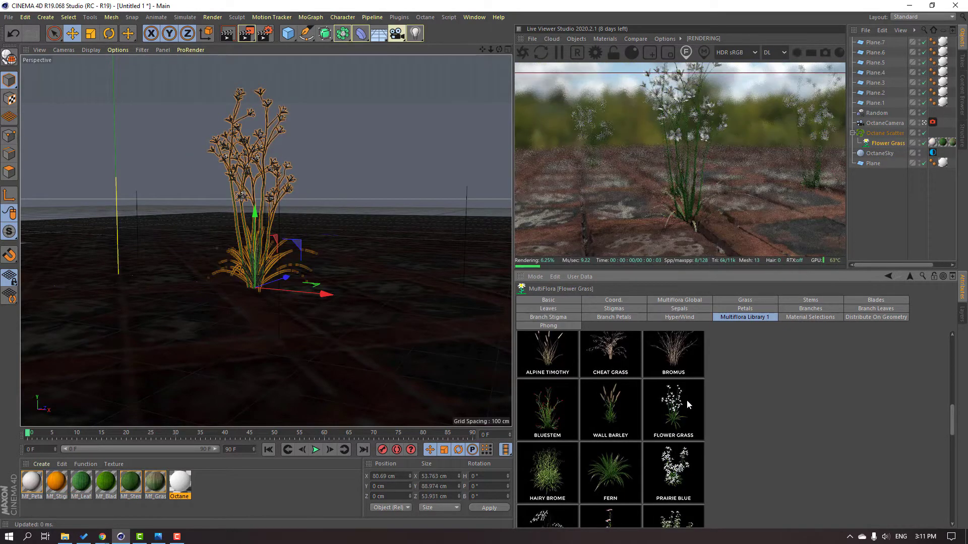
pyautogui.click(690, 465)
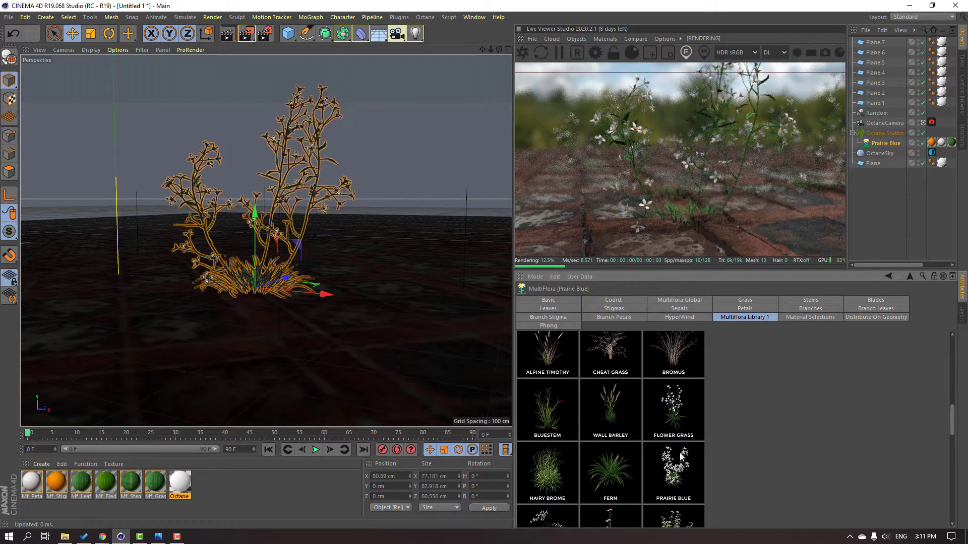
# - Try the Capitatus preset on the scattered plant and switch it back to Susans
pyautogui.scroll(-2, 690, 465)
pyautogui.click(675, 416)
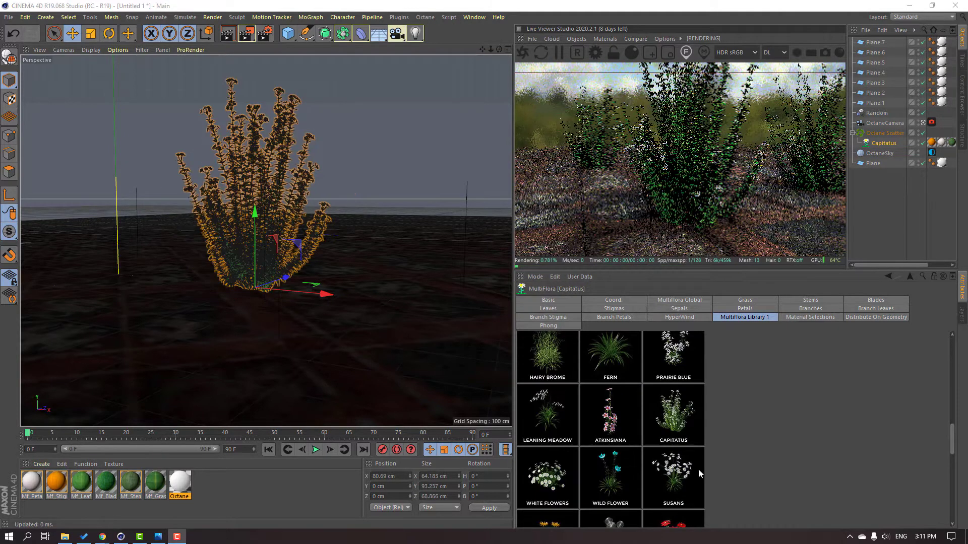
pyautogui.click(667, 476)
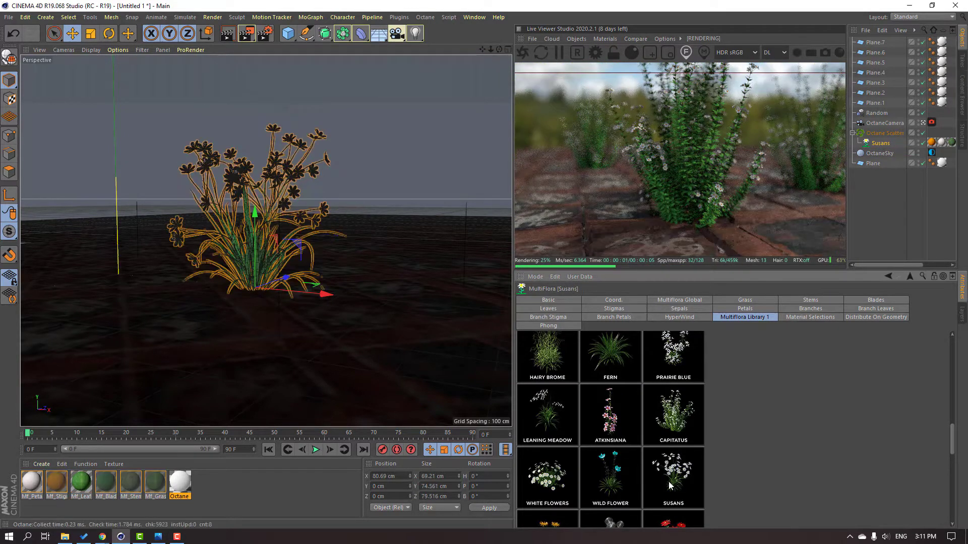
# - Set the Octane Scatter distribution count to 20
pyautogui.click(883, 134)
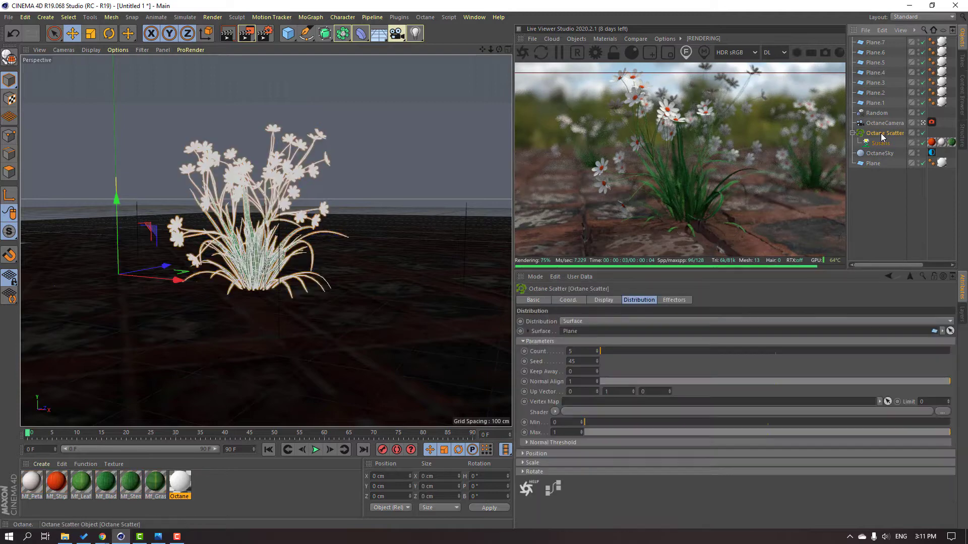
pyautogui.doubleClick(584, 352)
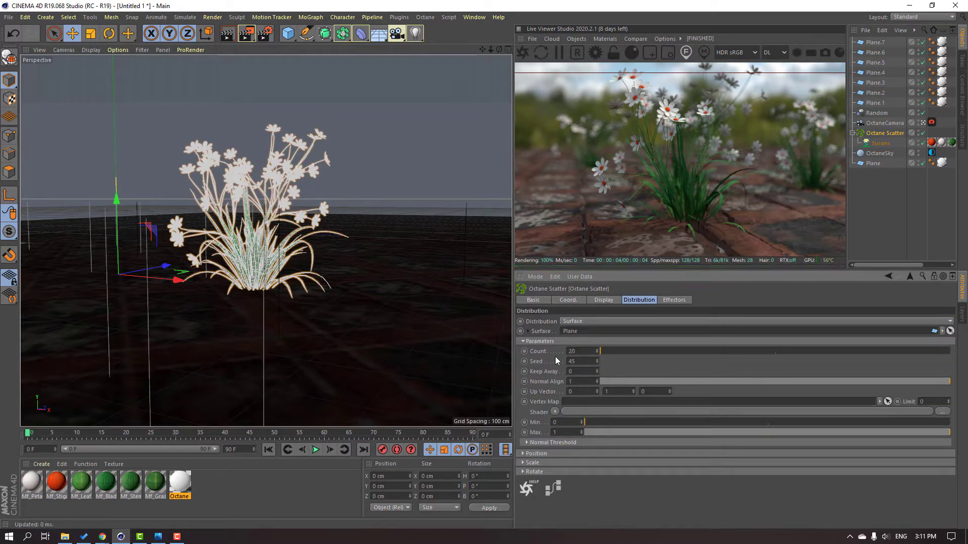
pyautogui.press('Return')
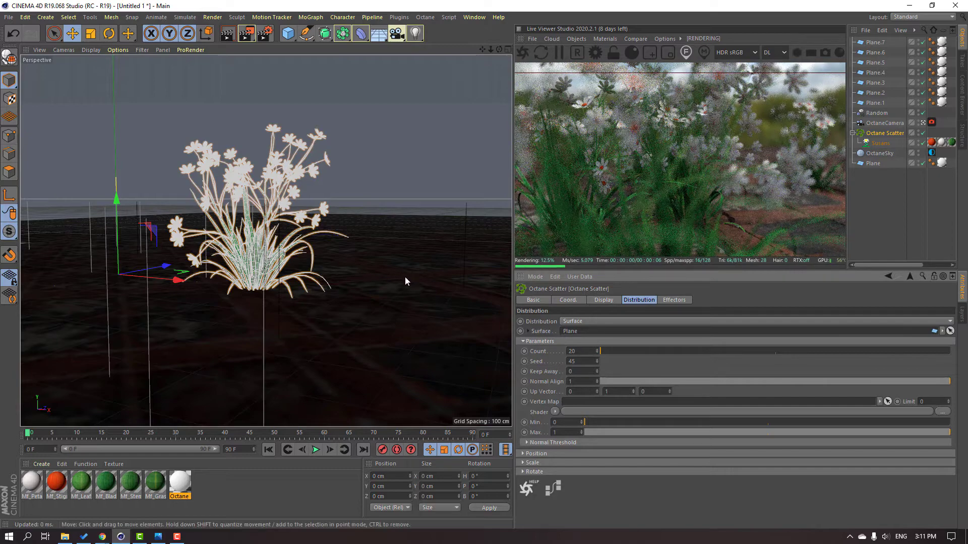
# - Orbit and move the Octane Camera closer to the denser clumps and focus the render on an upper front flower
pyautogui.keyDown('alt'); pyautogui.moveTo(405, 277); pyautogui.dragTo(362, 265); pyautogui.keyUp('alt')
pyautogui.scroll(3, 329, 247)
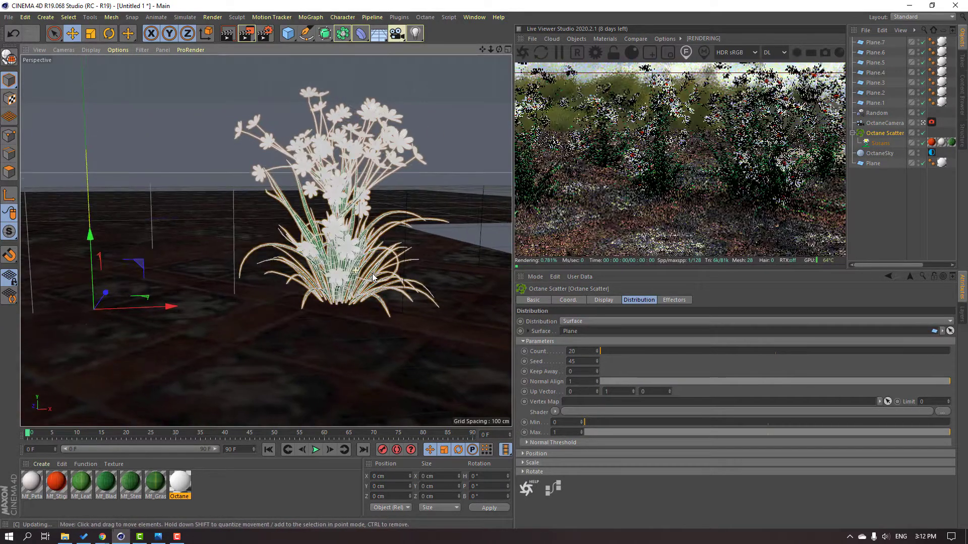
pyautogui.scroll(3, 363, 267)
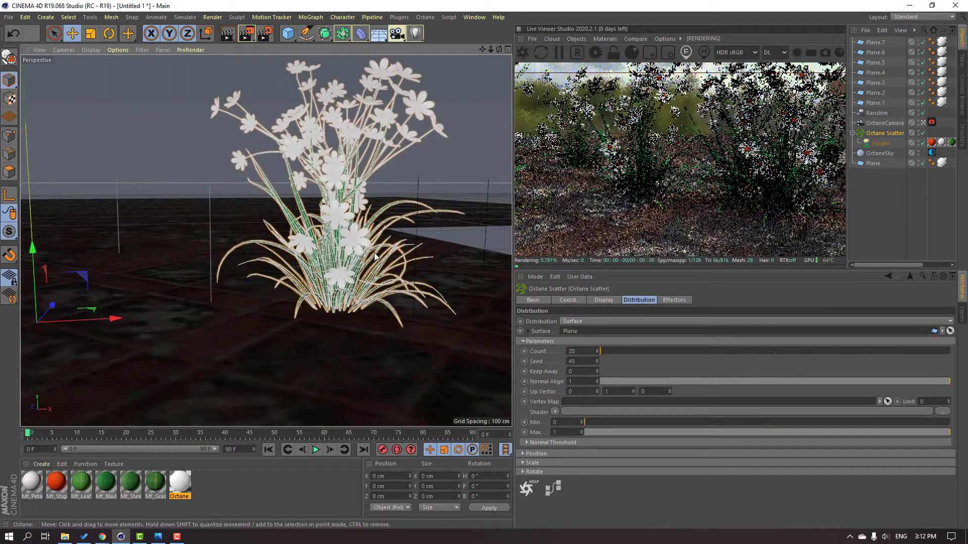
pyautogui.click(656, 111)
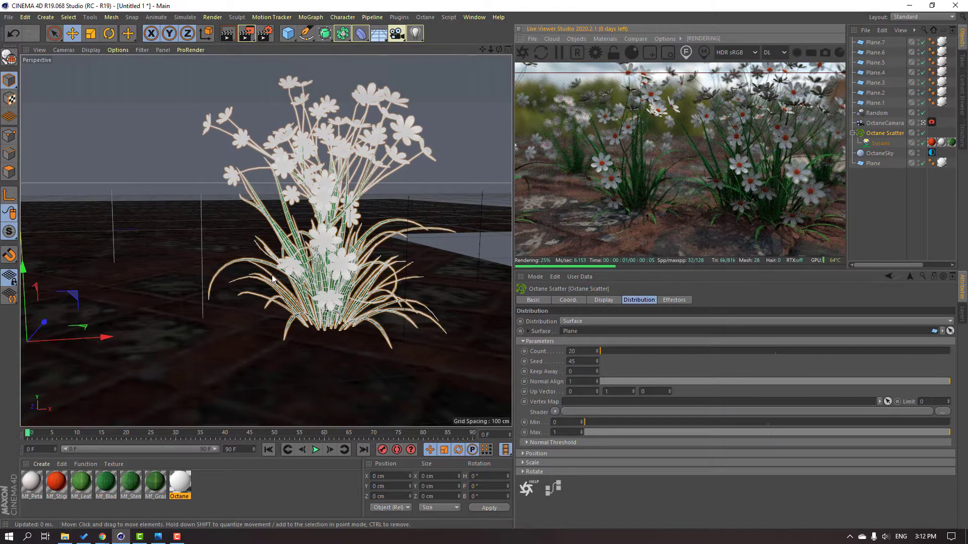
pyautogui.scroll(1, 302, 279)
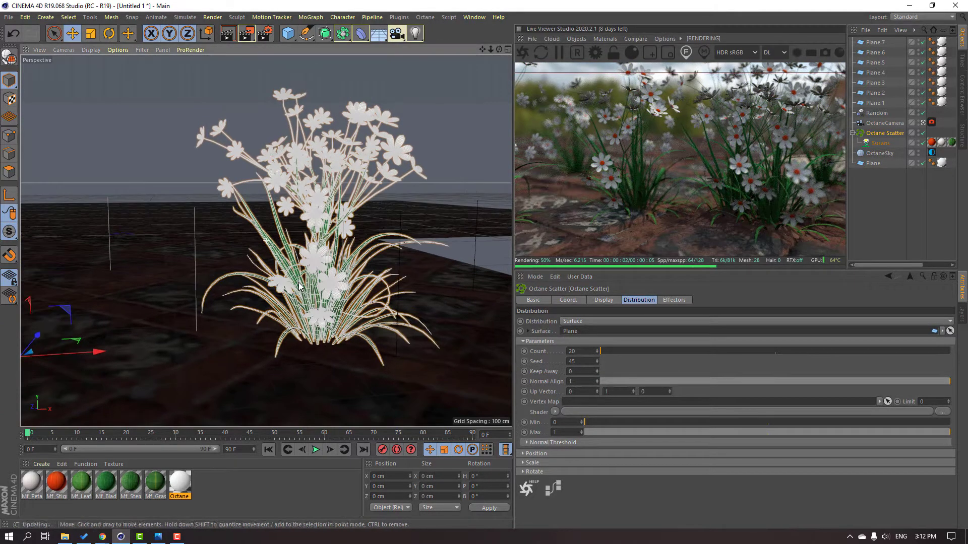
# - Swing the Octane Camera in among the clumps and test the focus on a close foreground flower and on the area beside it
pyautogui.keyDown('alt'); pyautogui.moveTo(267, 303); pyautogui.dragTo(273, 275); pyautogui.keyUp('alt')
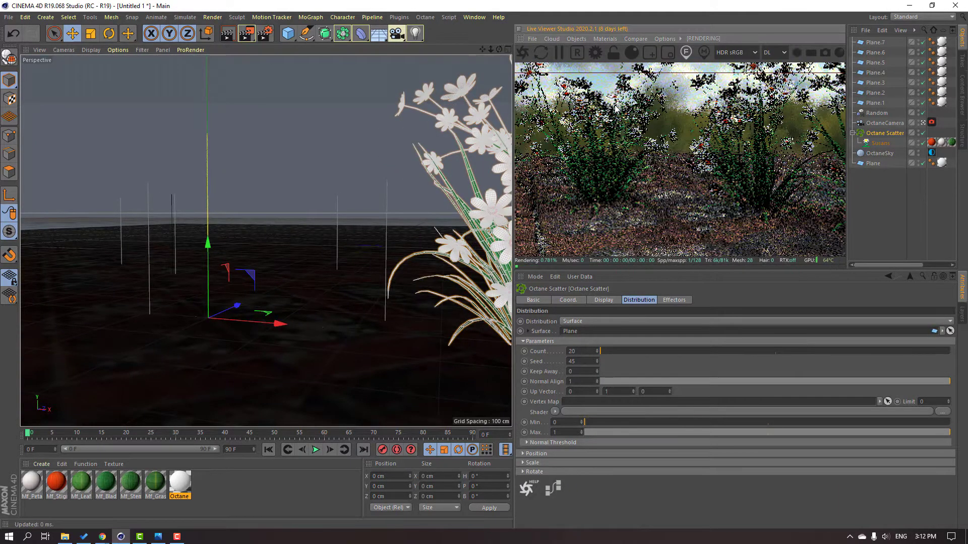
pyautogui.keyDown('alt'); pyautogui.moveTo(353, 286); pyautogui.dragTo(329, 292); pyautogui.keyUp('alt')
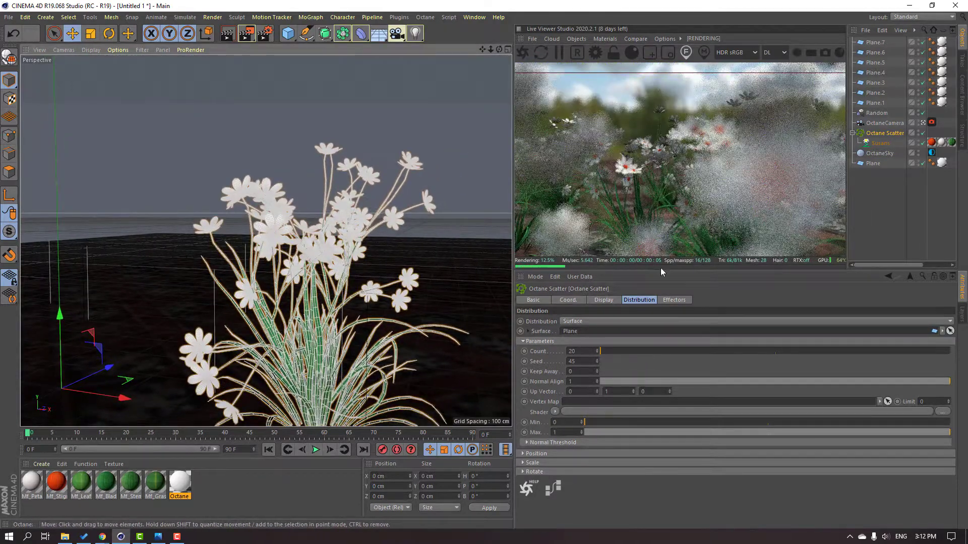
pyautogui.click(751, 188)
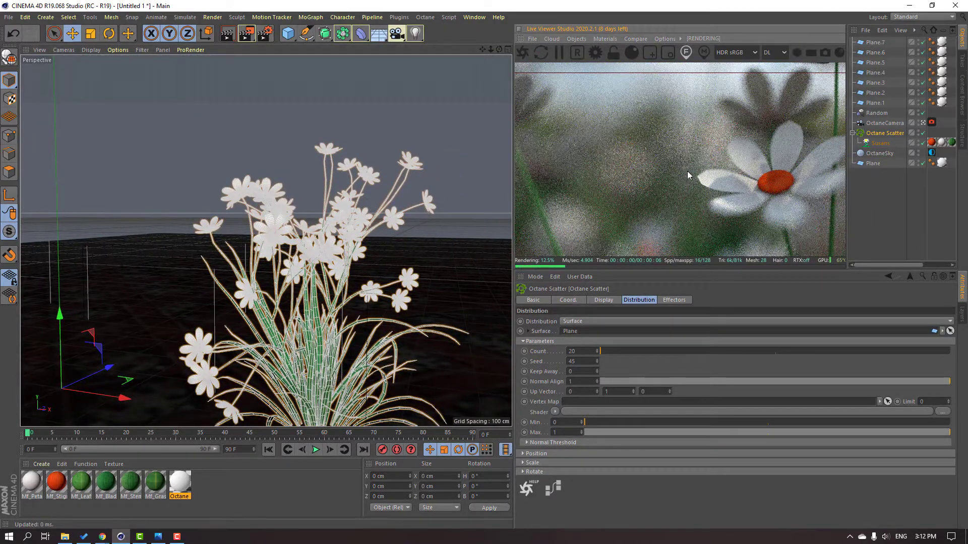
pyautogui.click(689, 176)
# - Pull the Octane Camera back and reframe it low, with full flower clumps standing on the tiles against the sky
pyautogui.keyDown('alt'); pyautogui.moveTo(333, 373); pyautogui.dragTo(312, 316, button='middle'); pyautogui.keyUp('alt')
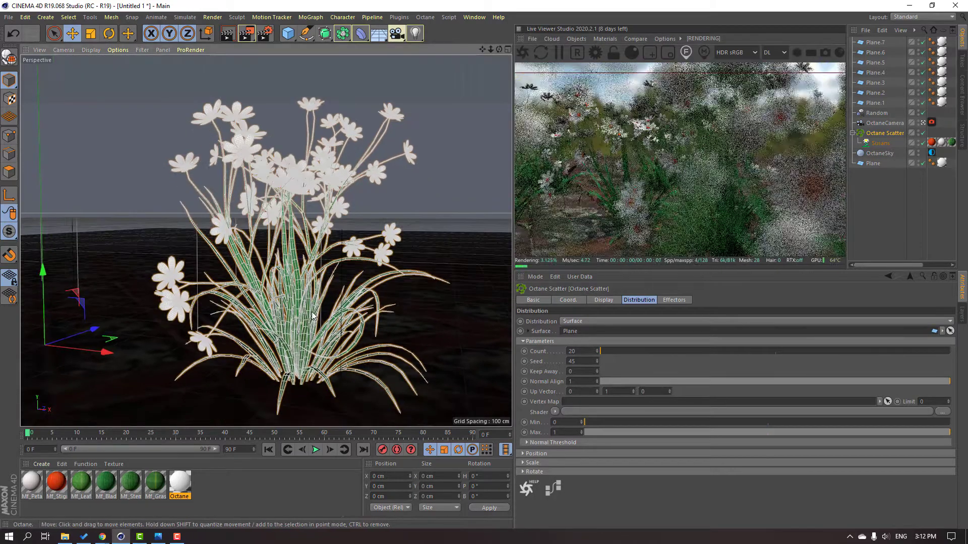
pyautogui.scroll(-2, 312, 316)
pyautogui.keyDown('alt'); pyautogui.moveTo(313, 316); pyautogui.dragTo(371, 315); pyautogui.keyUp('alt')
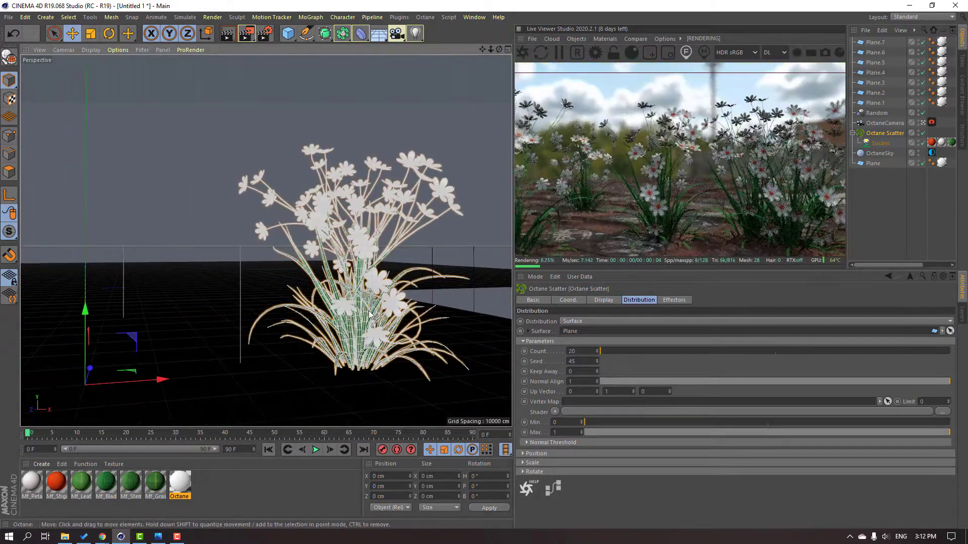
pyautogui.keyDown('alt'); pyautogui.moveTo(371, 315); pyautogui.dragTo(353, 295, button='middle'); pyautogui.keyUp('alt')
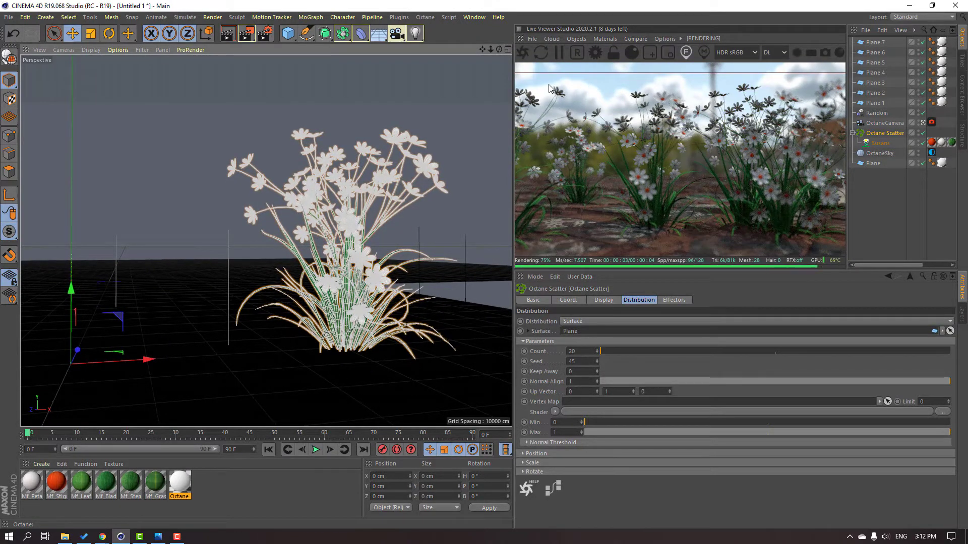
pyautogui.keyDown('alt'); pyautogui.moveTo(440, 247); pyautogui.dragTo(426, 228, button='middle'); pyautogui.keyUp('alt')
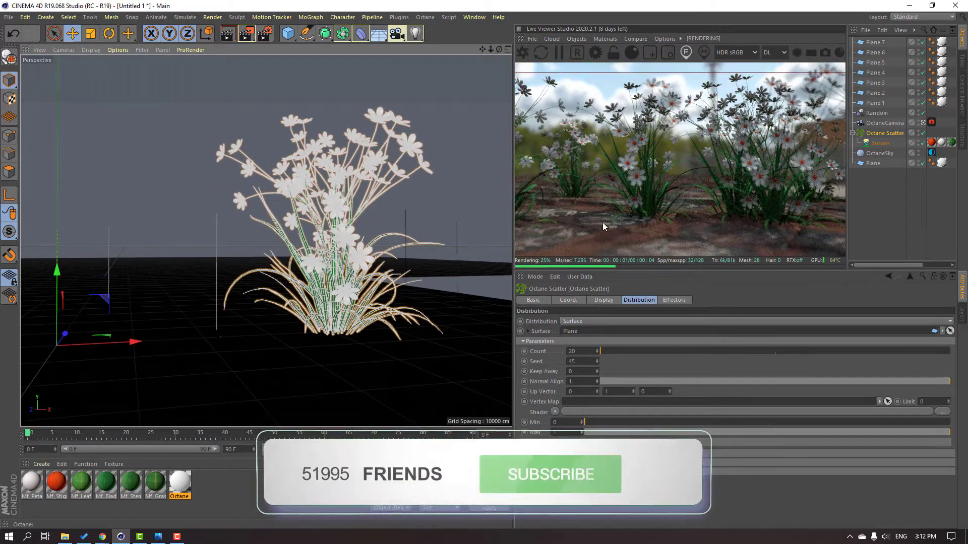